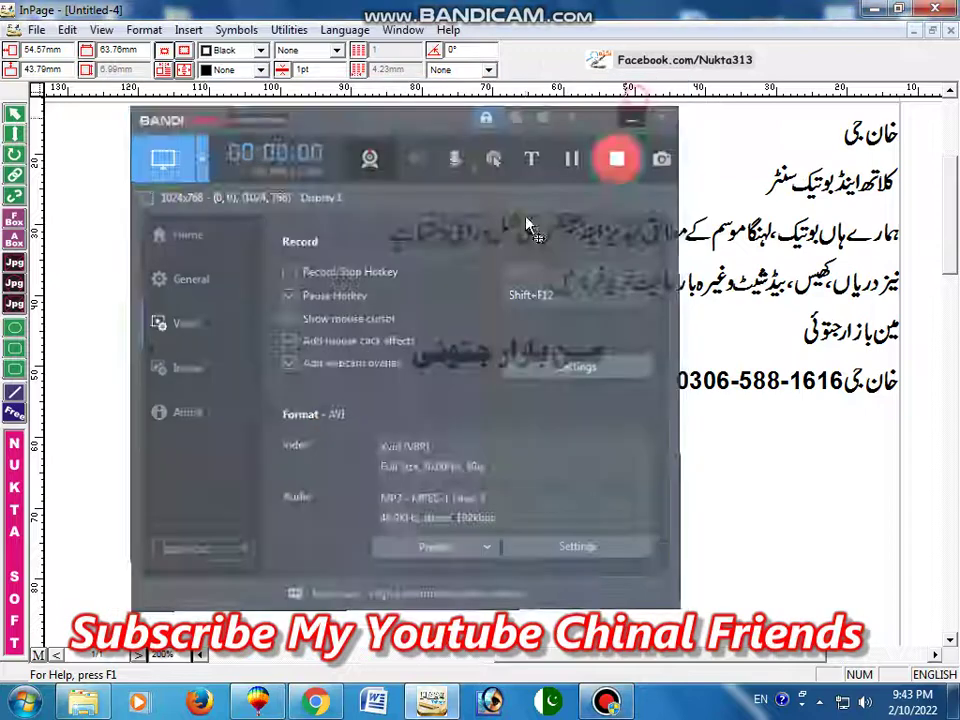
Step: Copy the six-line Urdu boutique advertisement text from InPage to the clipboard
key("Delete")
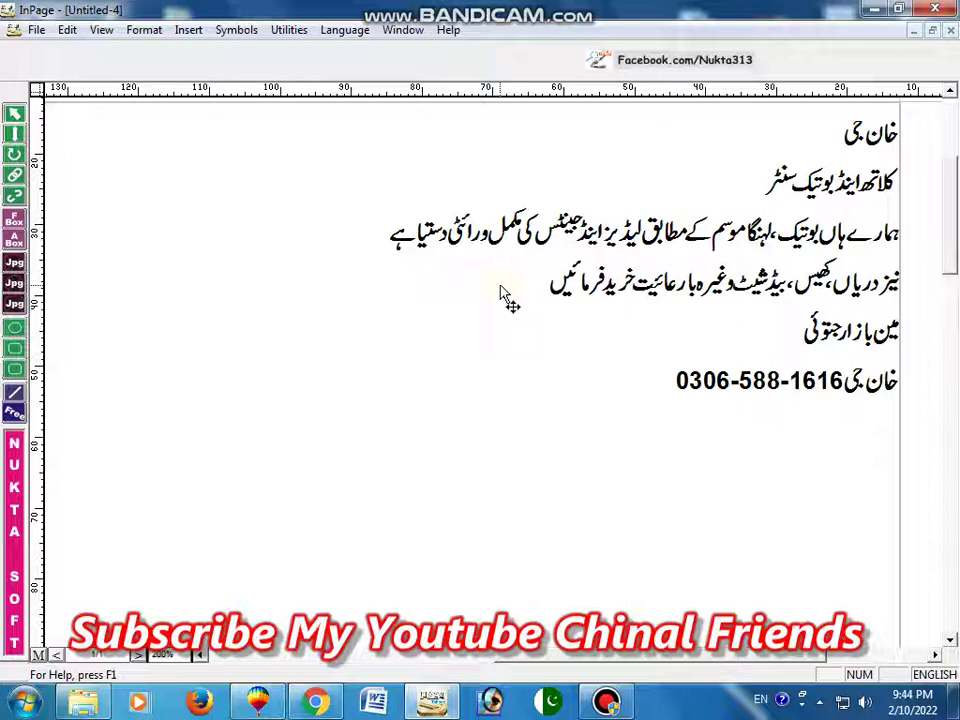
left_click(208, 224)
right_click(252, 220)
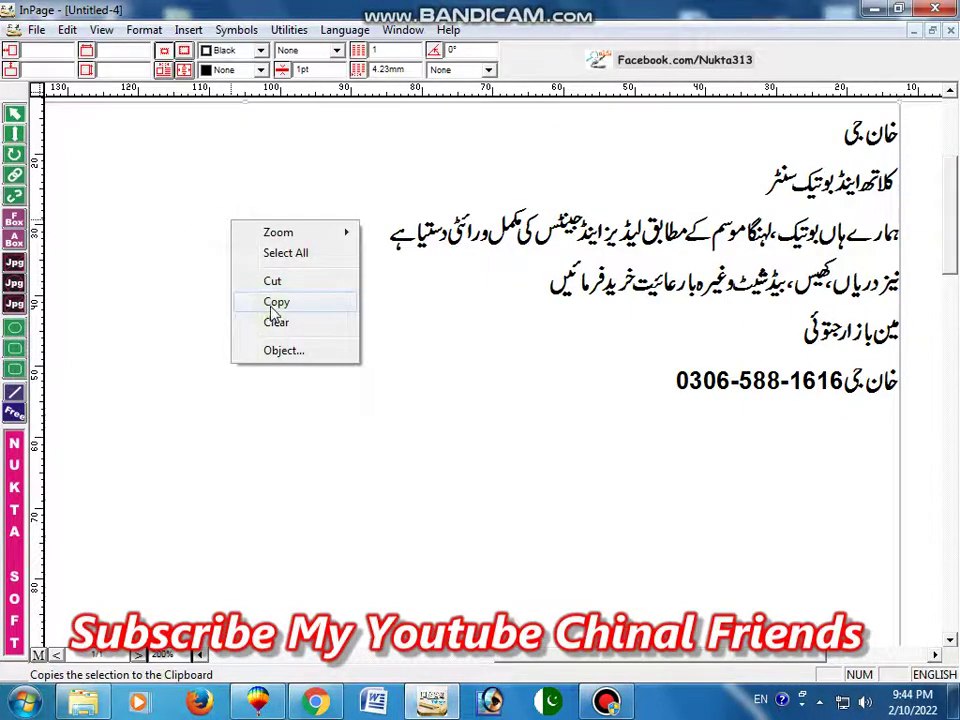
left_click(272, 301)
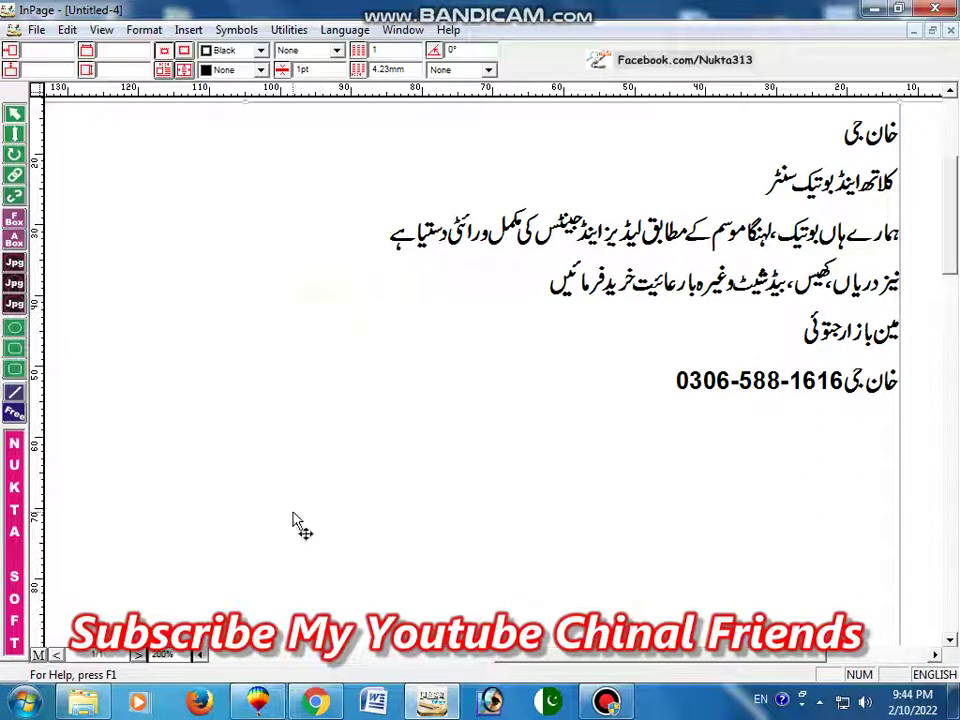
Step: Paste the copied Urdu text onto the CorelDRAW page and scale it to 5%
key("alt+Tab")
right_click(330, 245)
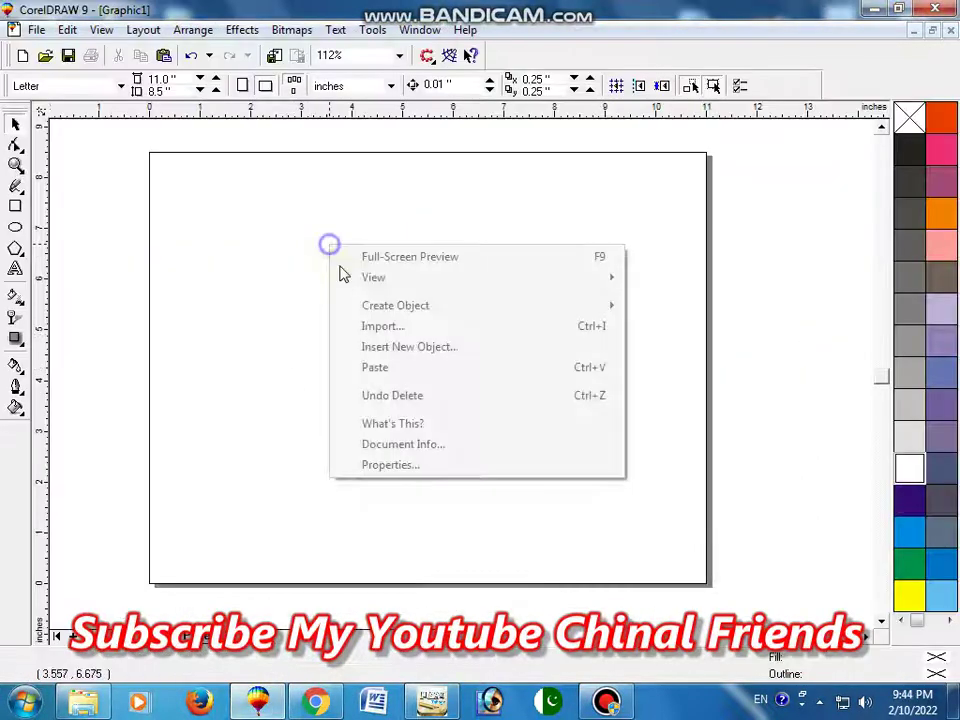
left_click(370, 368)
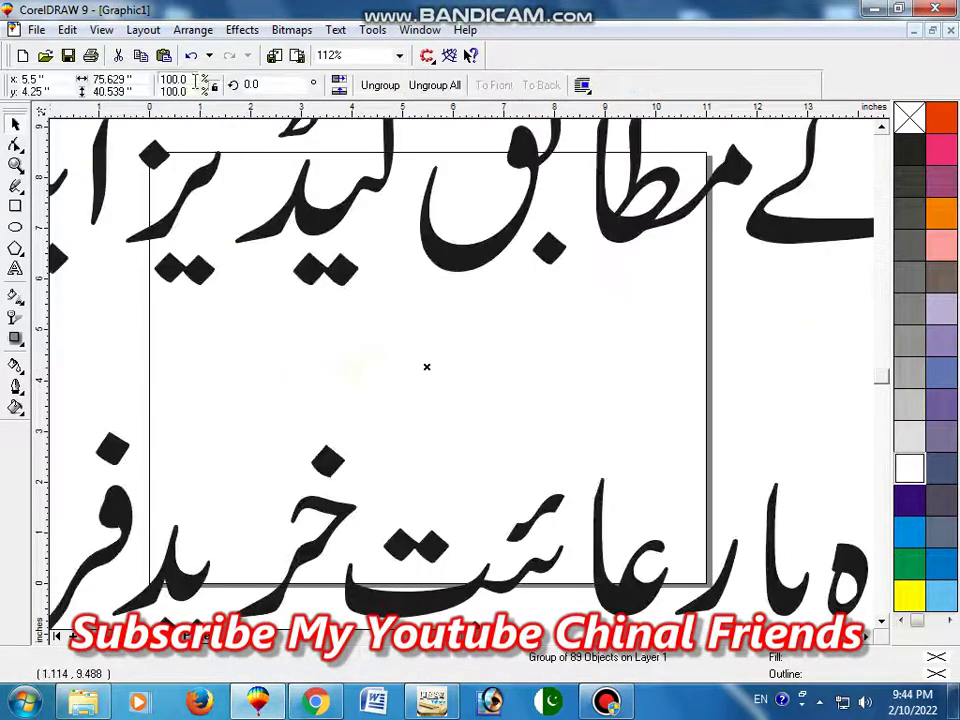
left_click(173, 79)
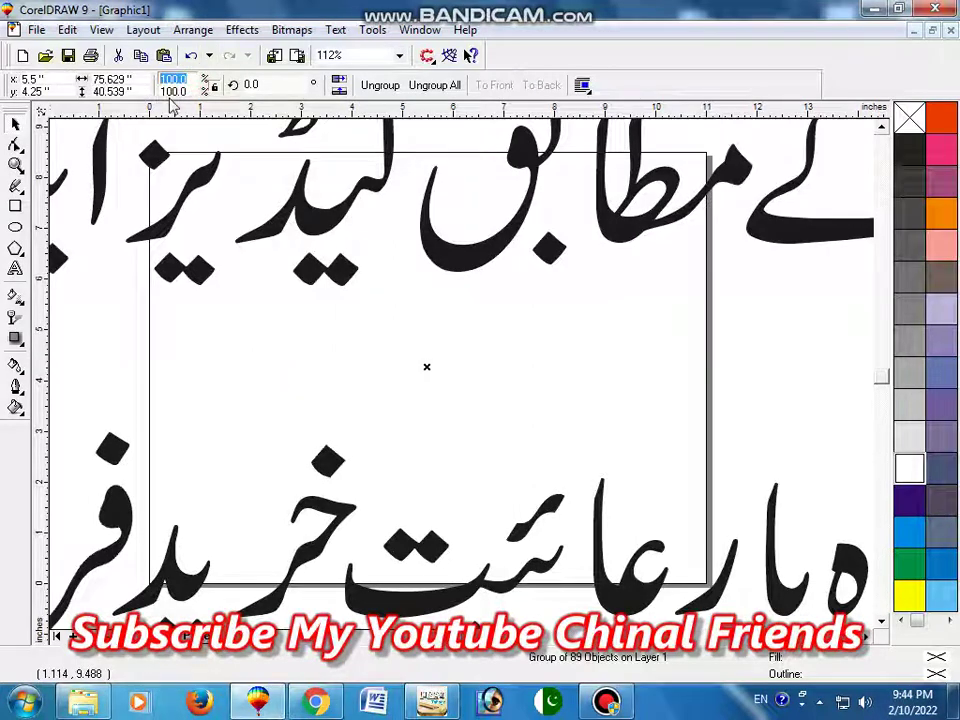
type("5")
key("Return")
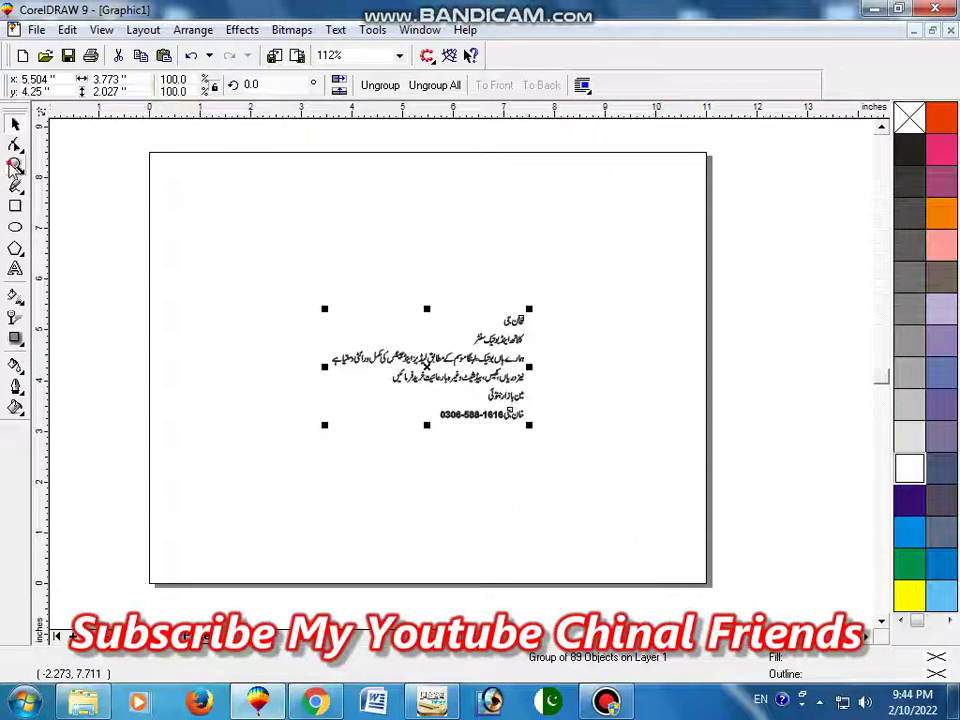
Step: Zoom in on the scaled Urdu text, then zoom back out to the whole page
left_click(15, 165)
left_click_drag(107, 161, 632, 486)
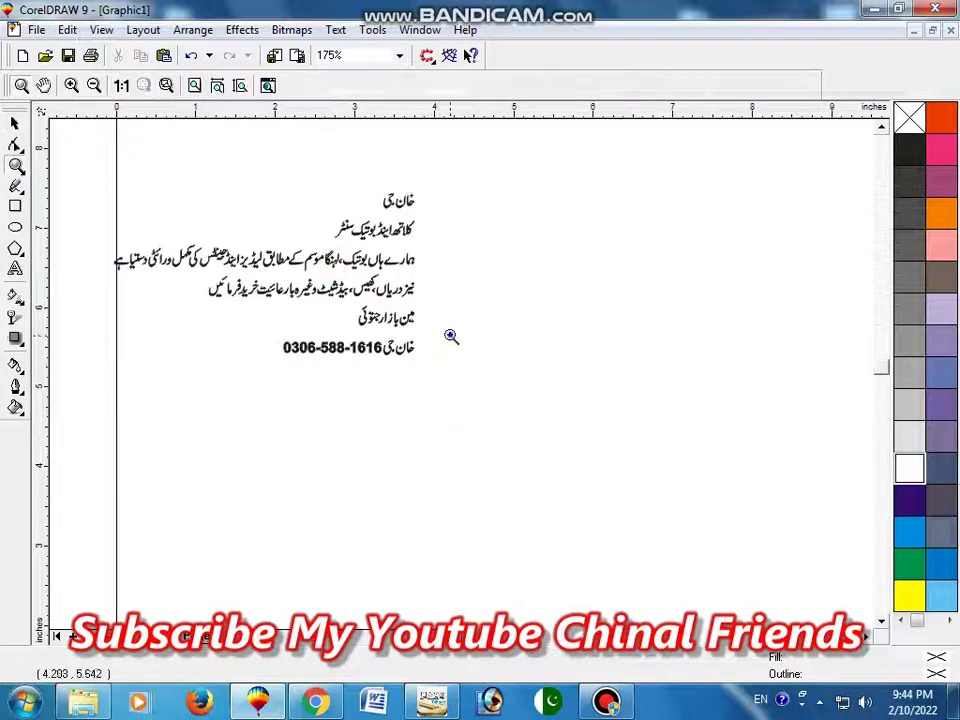
key("F3")
left_click(332, 320)
key("Escape")
Step: Draw a rectangle below the Urdu text and shift it to the right
key("F6")
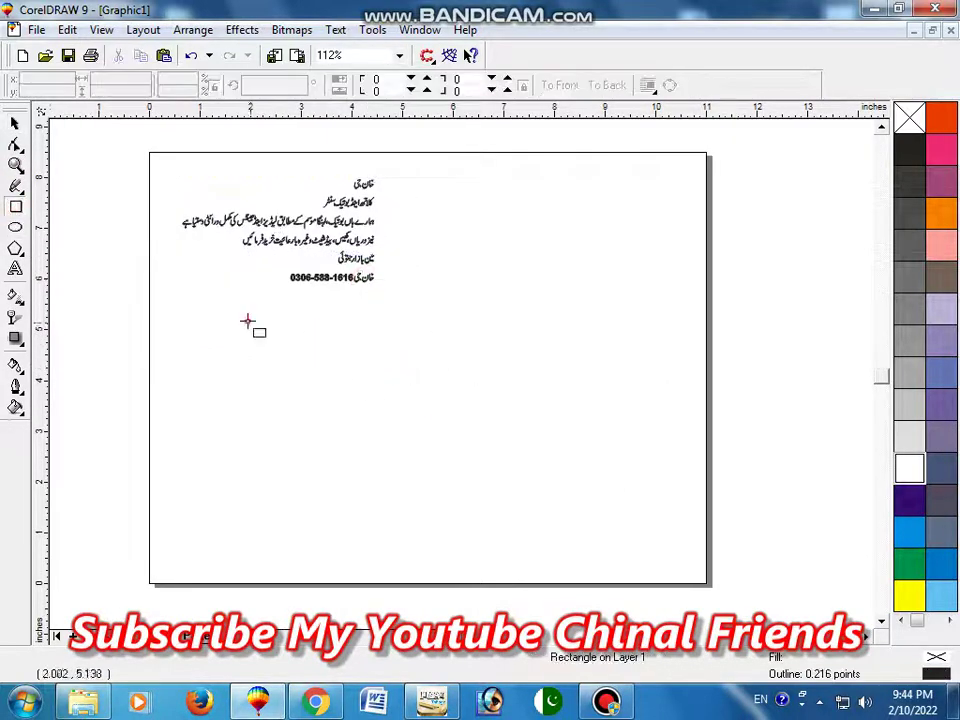
left_click_drag(248, 321, 508, 446)
key("space")
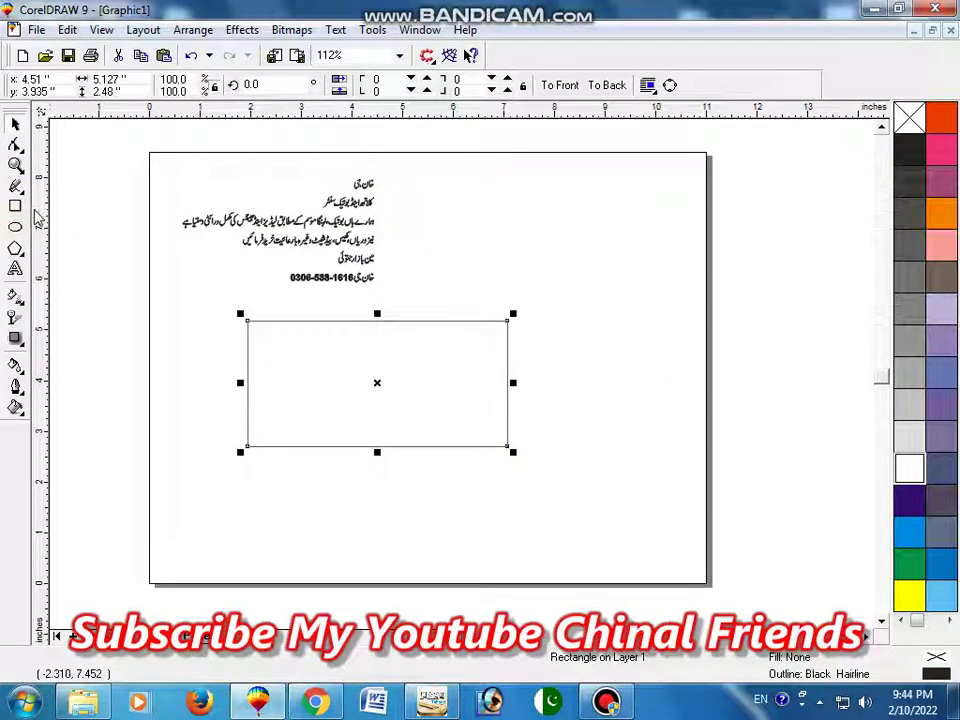
left_click_drag(290, 345, 401, 351)
Step: Resize the rectangle to 8 × 4 inches, reposition it, and zoom in on it
left_click(109, 79)
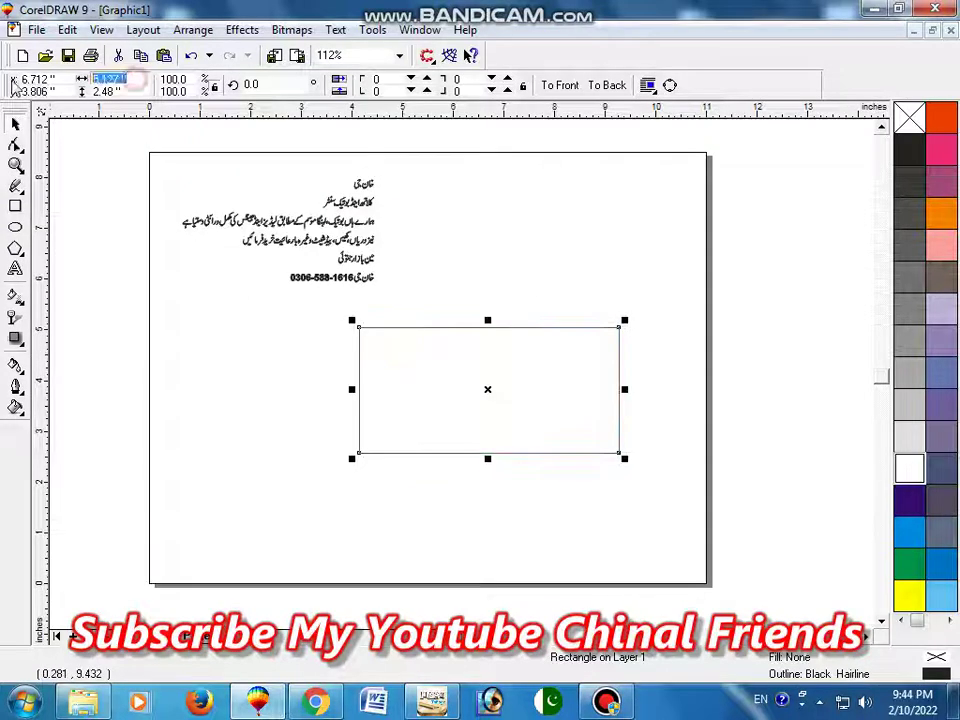
type("8")
key("Tab")
type("4")
key("Return")
left_click_drag(478, 338, 397, 359)
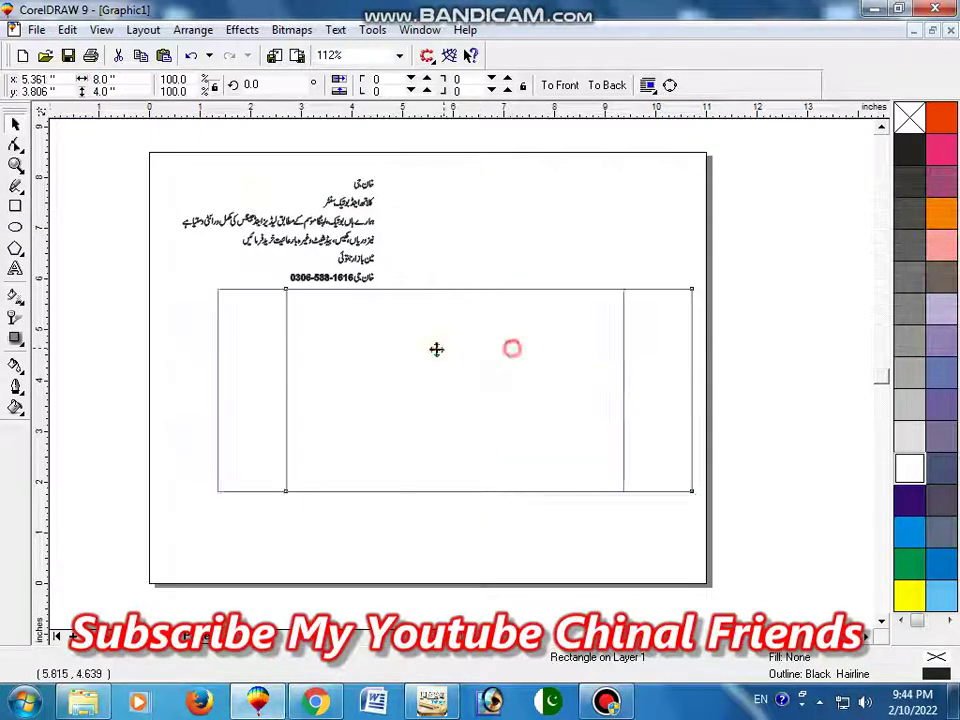
key("F2")
left_click_drag(131, 264, 610, 501)
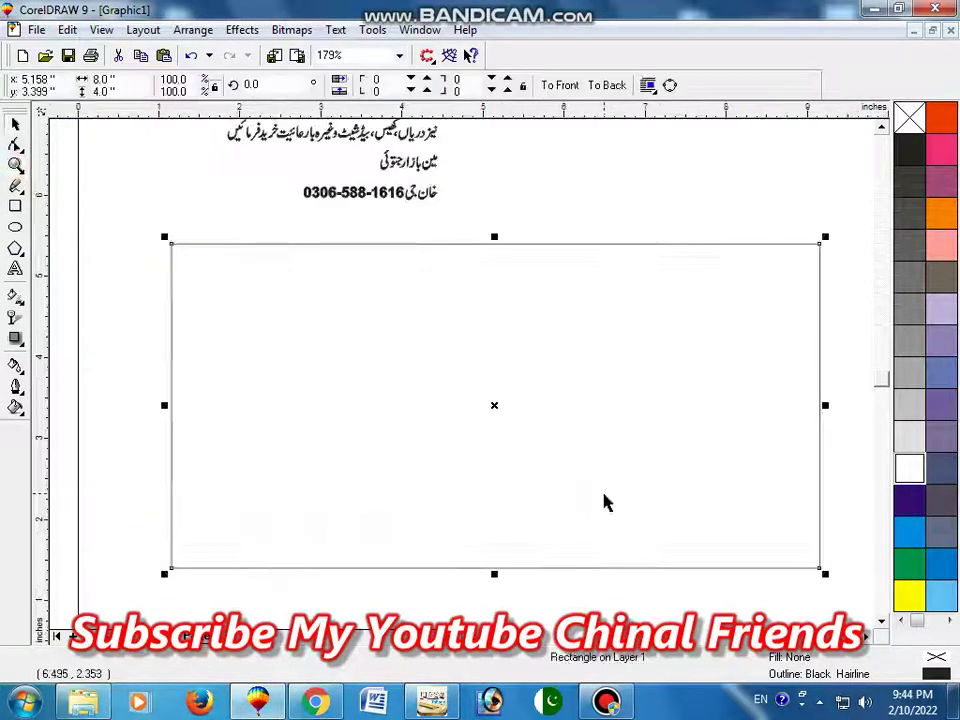
Step: Give the rectangle no outline, a CMYK 40,100,100,40 brown fill, and a downward fade to white
left_click(946, 118)
right_click(910, 118)
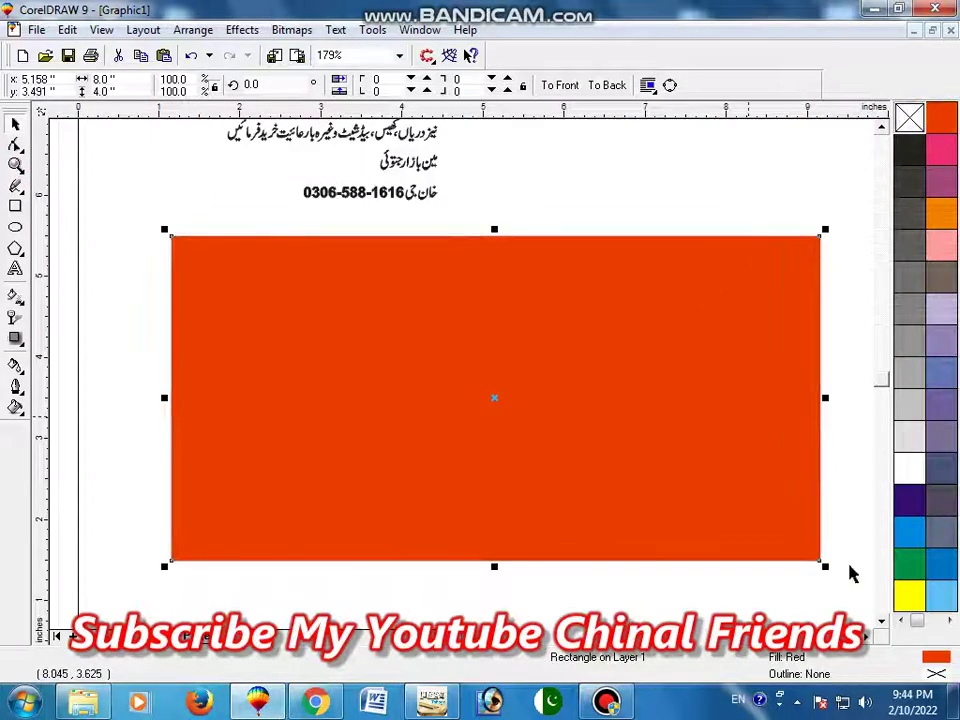
double_click(937, 660)
type("40")
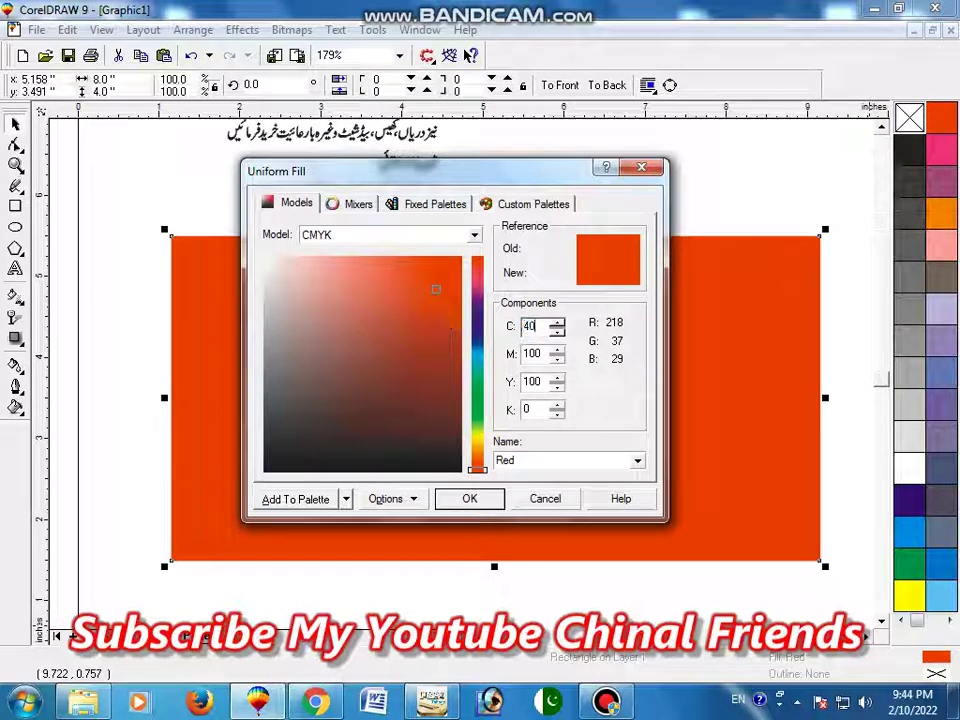
key("Tab")
key("Tab")
key("Tab")
type("0")
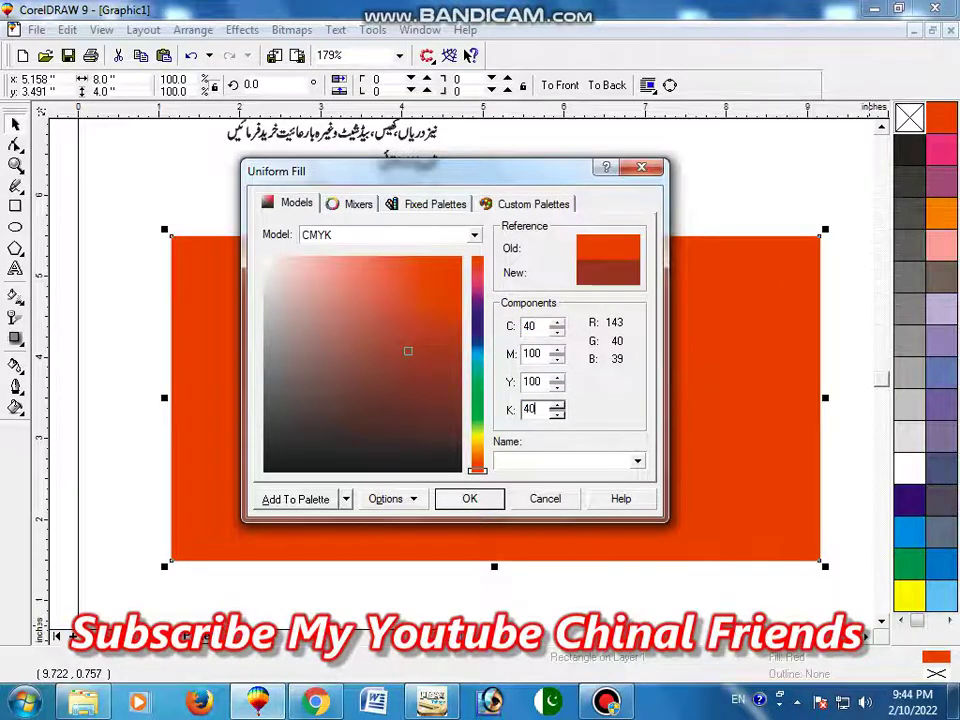
key("Return")
left_click(15, 296)
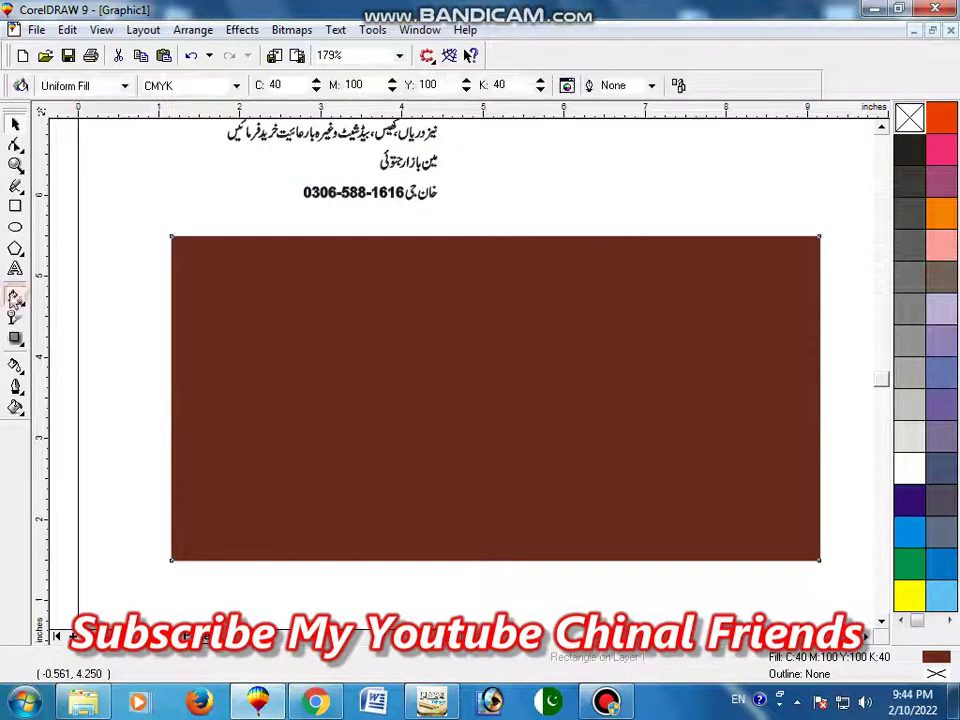
left_click_drag(481, 258, 480, 376)
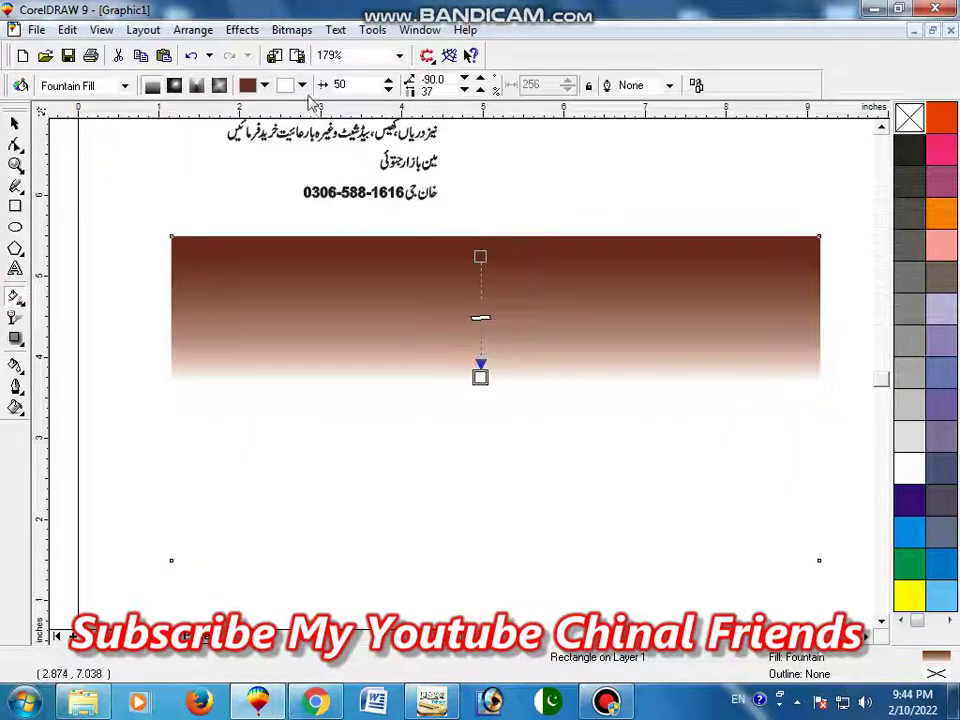
Step: Set a custom fountain fill with brown end stops and an orange-red middle stop
left_click(302, 85)
left_click(293, 163)
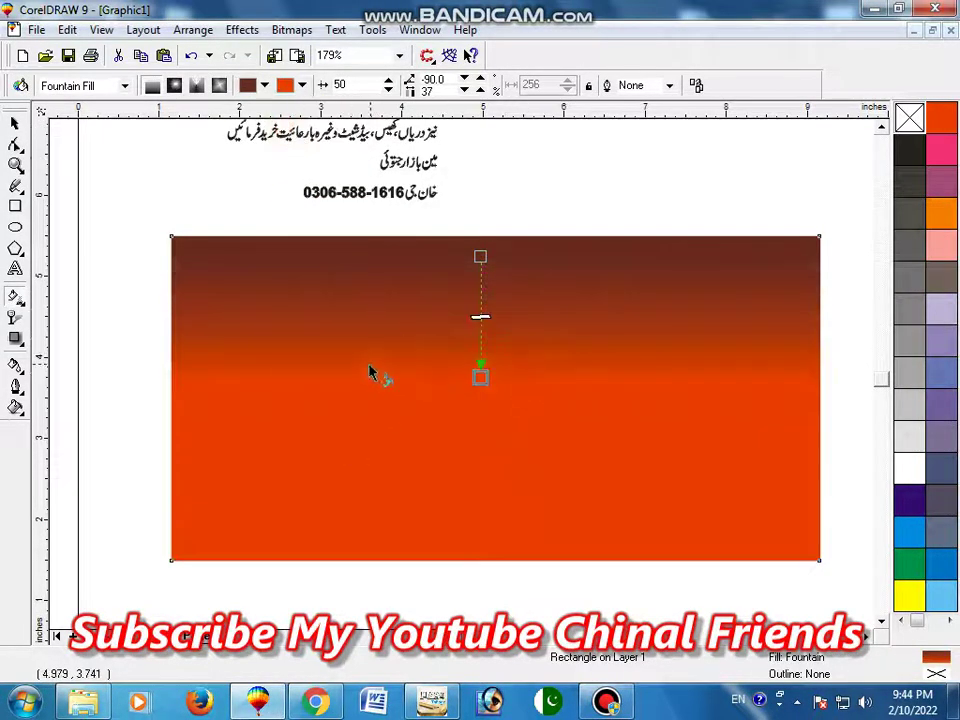
left_click(14, 409)
left_click(78, 421)
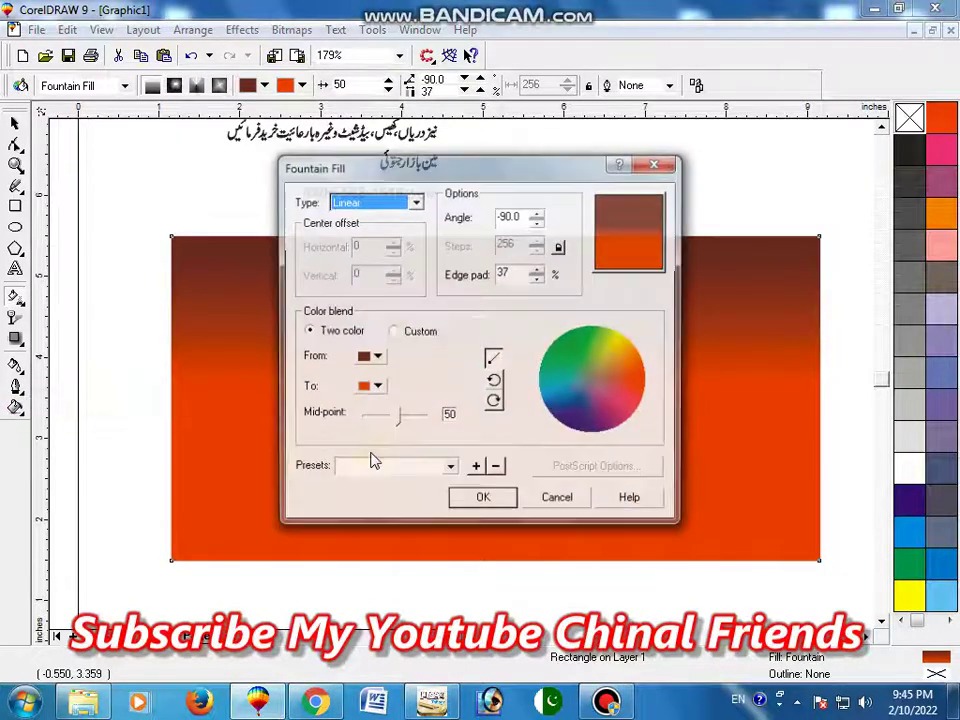
left_click(392, 331)
double_click(305, 386)
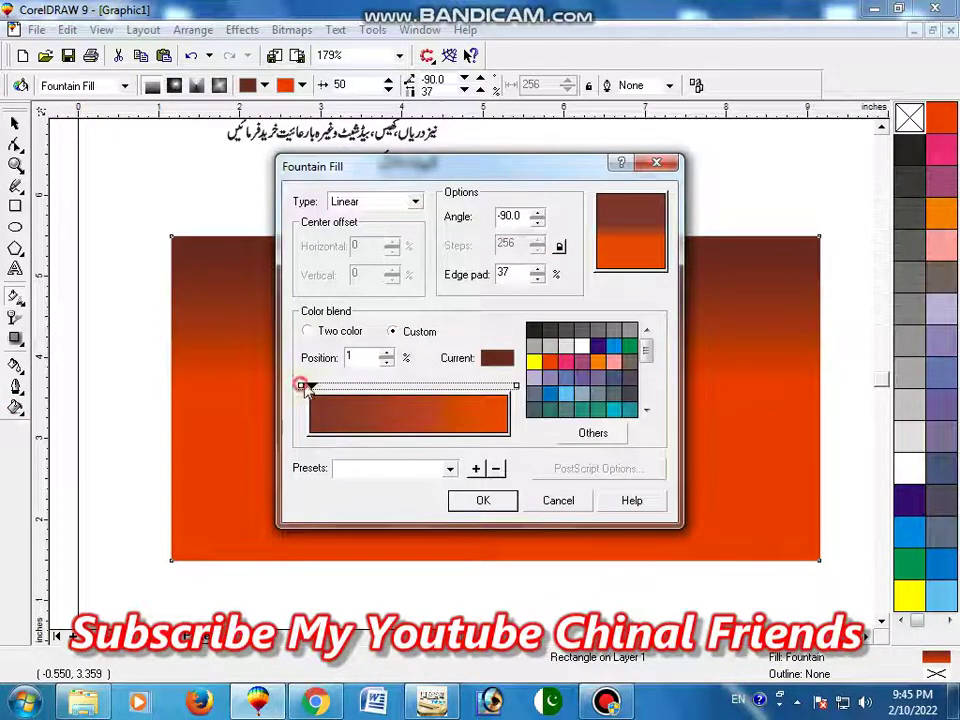
left_click_drag(324, 389, 532, 398)
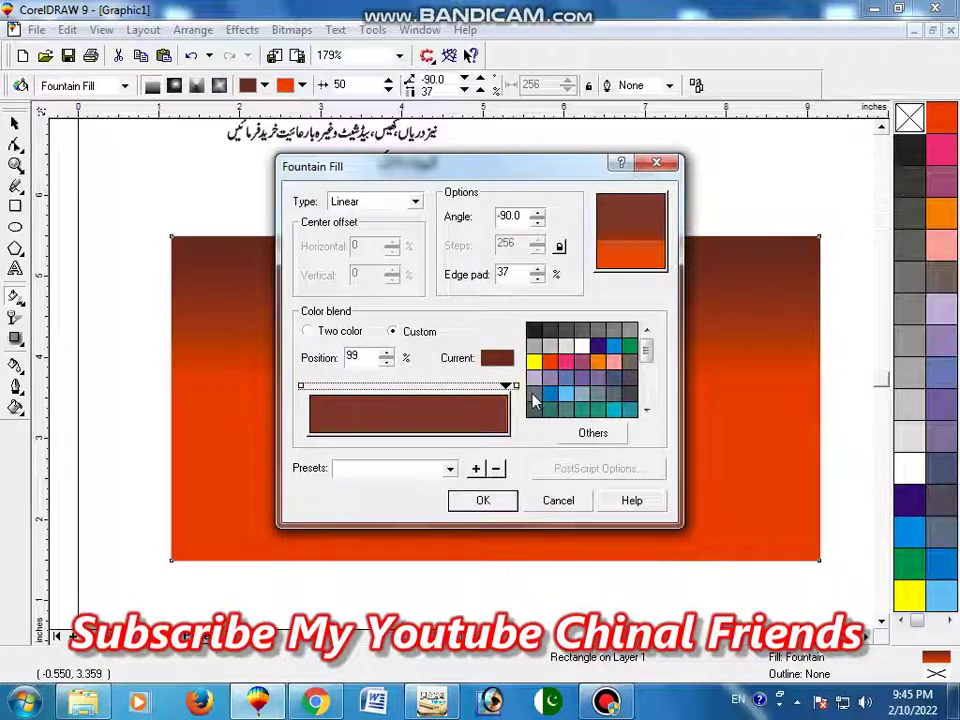
double_click(404, 389)
double_click(364, 352)
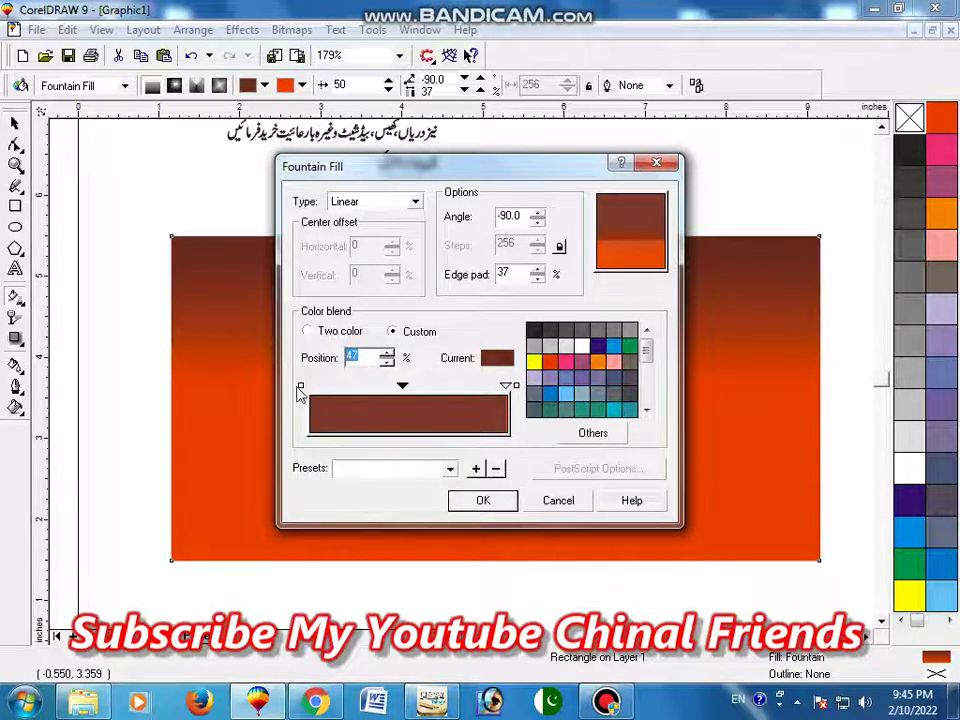
left_click(549, 361)
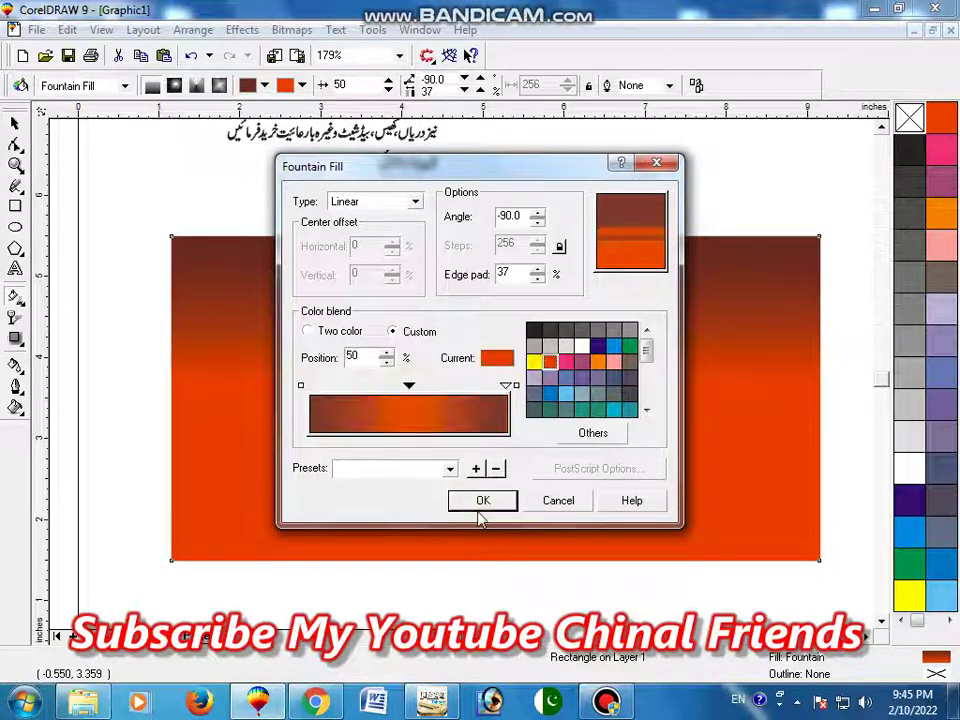
left_click(483, 500)
Step: Stretch the gradient over the whole rectangle, nudge its top end down, and deselect
left_click_drag(480, 376, 480, 561)
left_click_drag(480, 257, 480, 263)
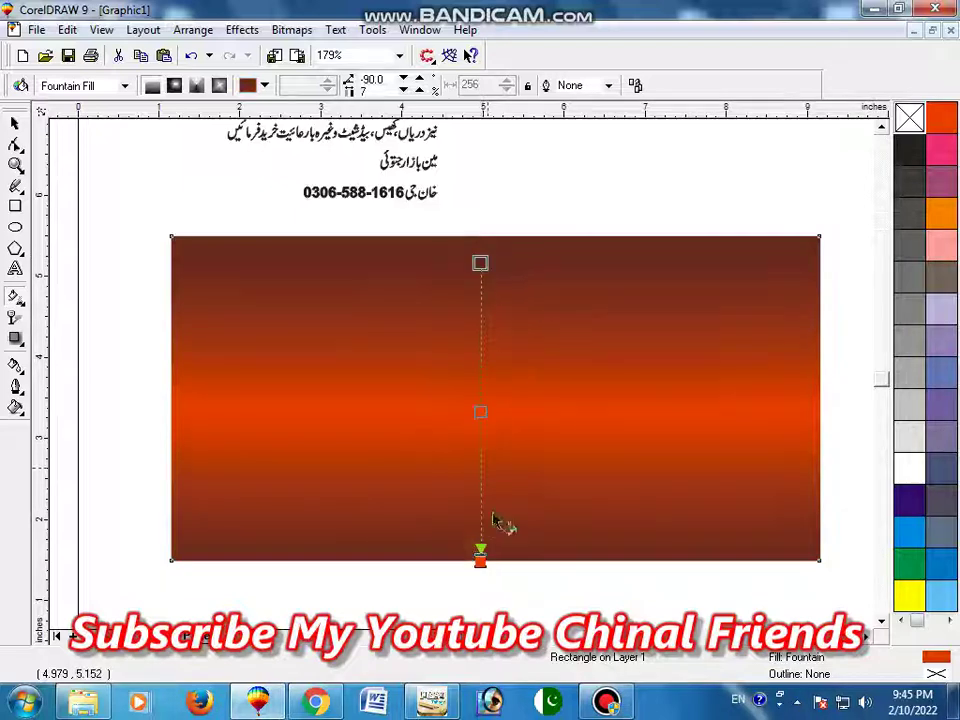
key("space")
left_click(154, 214)
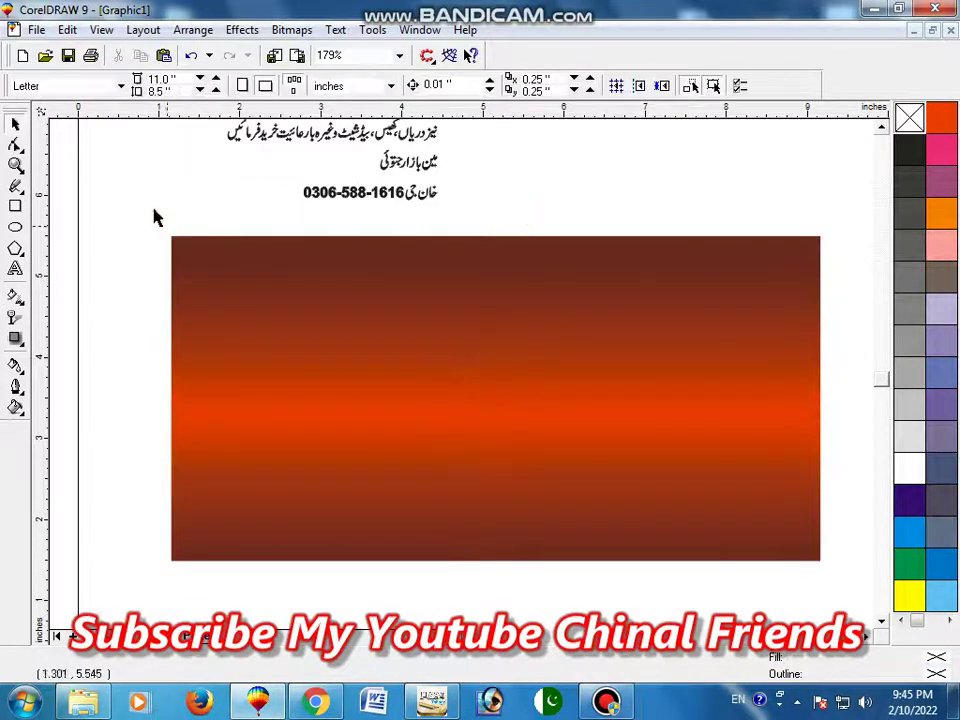
Step: Draw a thin vertical bar at the banner's right edge inside the background's PowerClip
left_click(15, 206)
left_click_drag(783, 189, 800, 349)
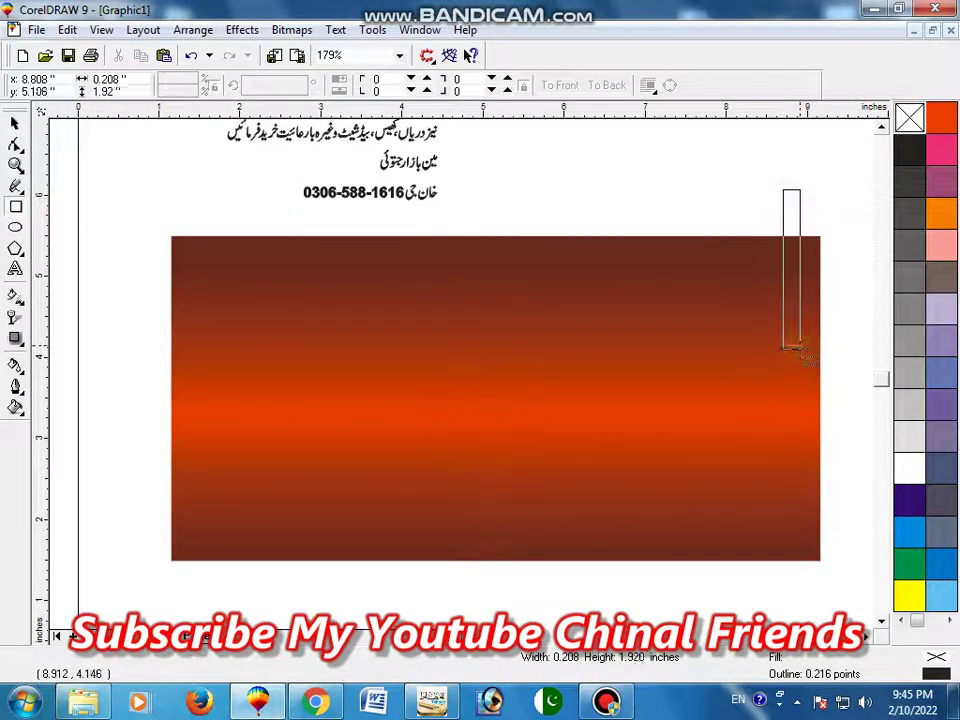
left_click_drag(783, 270, 782, 270)
left_click(241, 30)
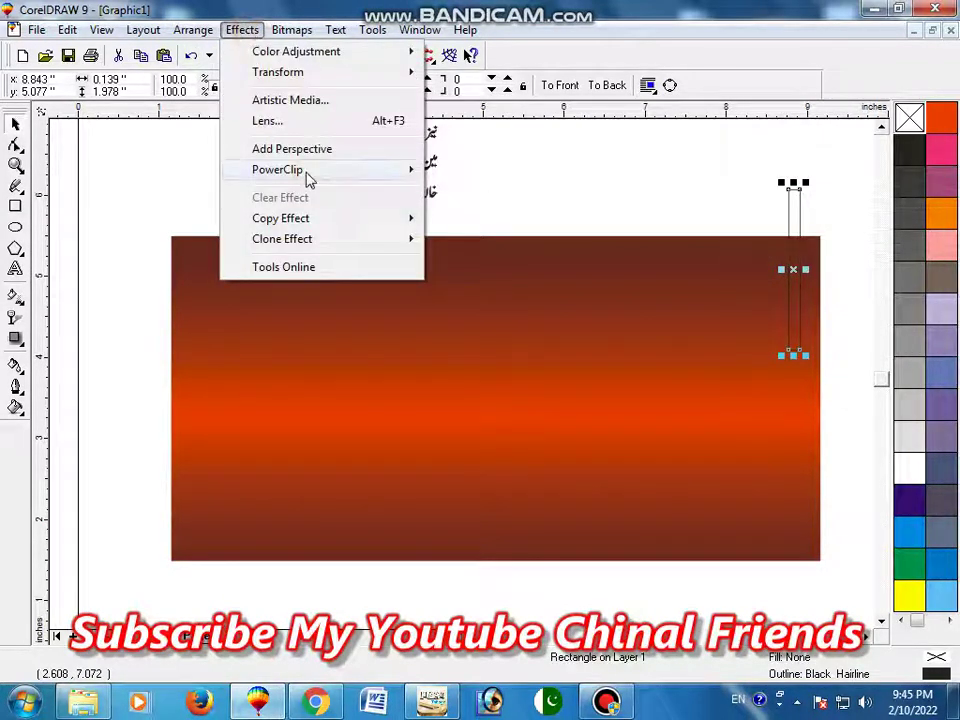
left_click(482, 170)
left_click(652, 298)
right_click(662, 300)
left_click(710, 261)
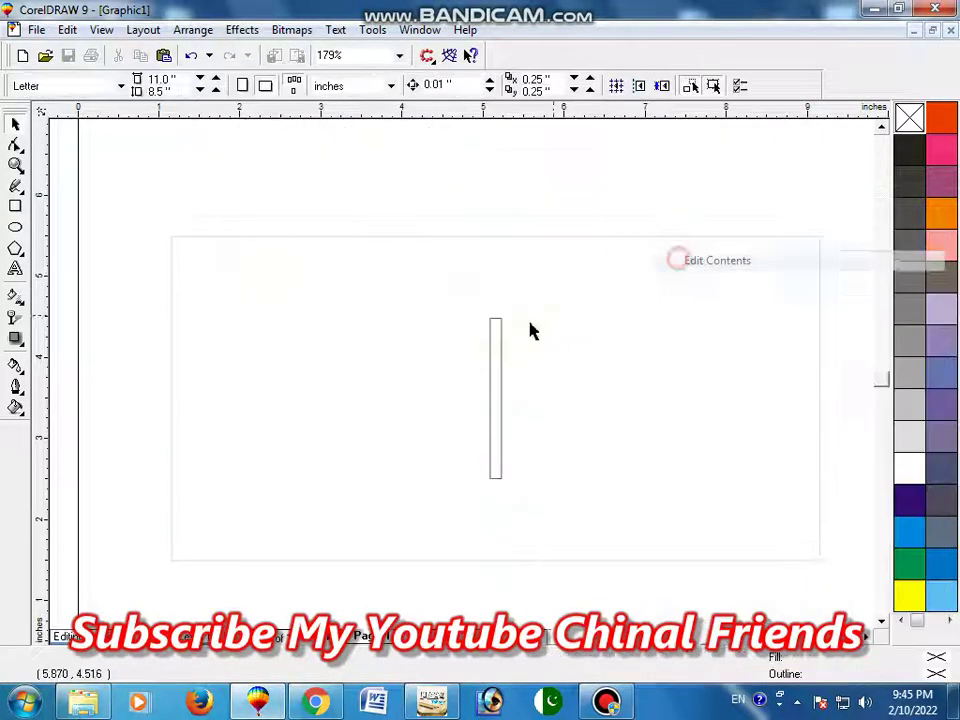
left_click_drag(497, 340, 798, 232)
left_click(15, 164)
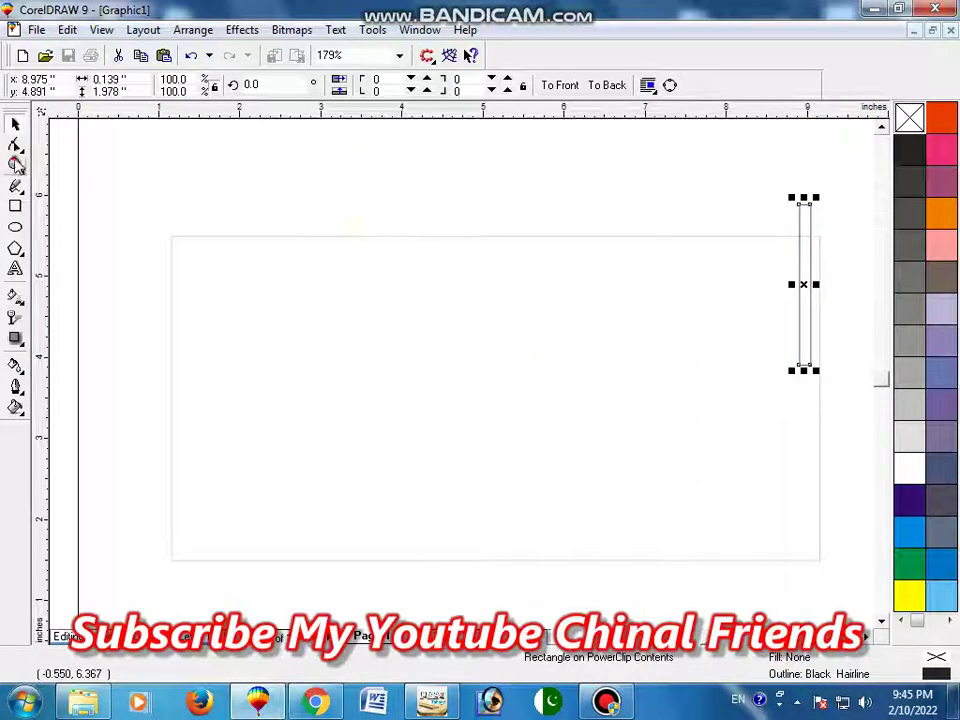
left_click_drag(853, 373, 705, 237)
mouse_move(495, 330)
left_mouse_down()
mouse_move(515, 327)
mouse_move(485, 323)
left_mouse_up()
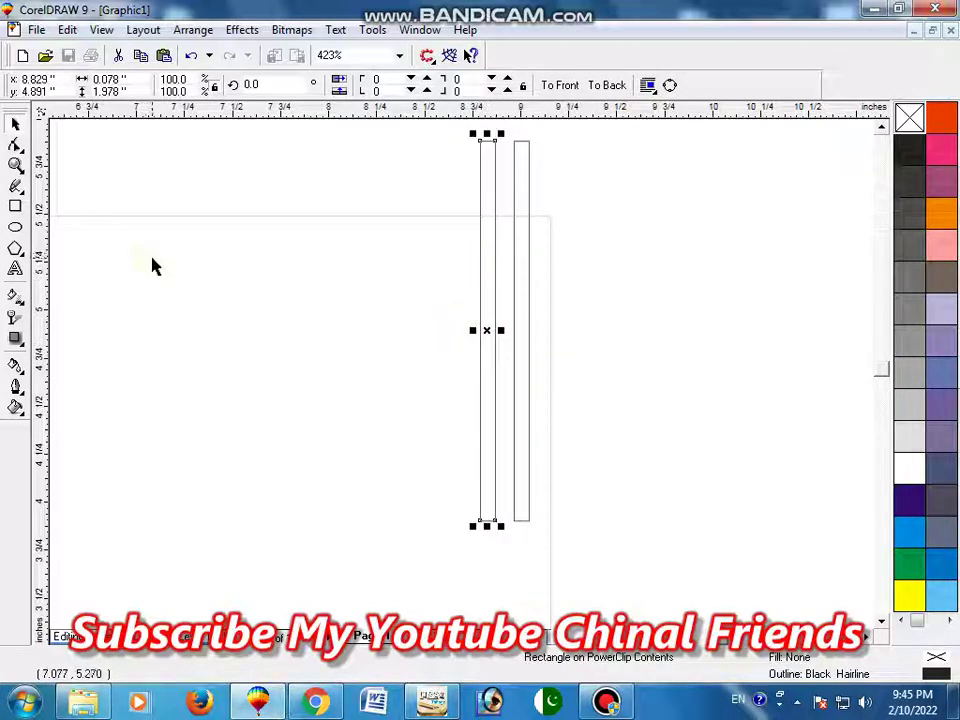
Step: Repeat the stripe leftward across the whole banner and group all the stripes
key("ctrl+r")
key("ctrl+r")
key("ctrl+r")
key("ctrl+r")
key("ctrl+r")
key("ctrl+r")
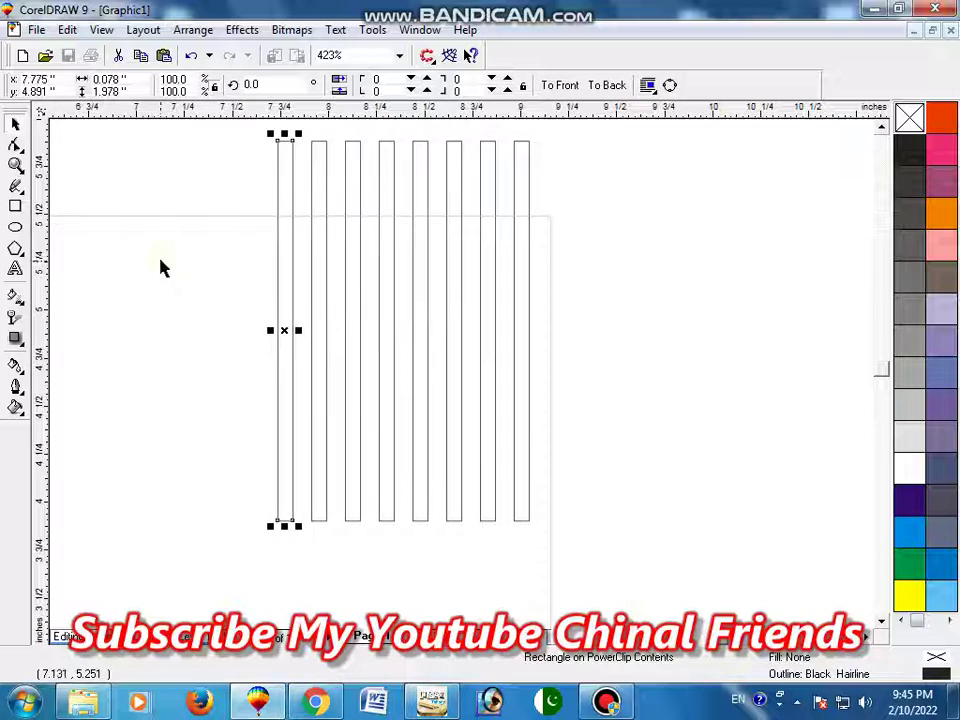
key("ctrl+r")
key("ctrl+r")
key("ctrl+r")
key("ctrl+r")
left_click(15, 165)
right_click(362, 288)
key("space")
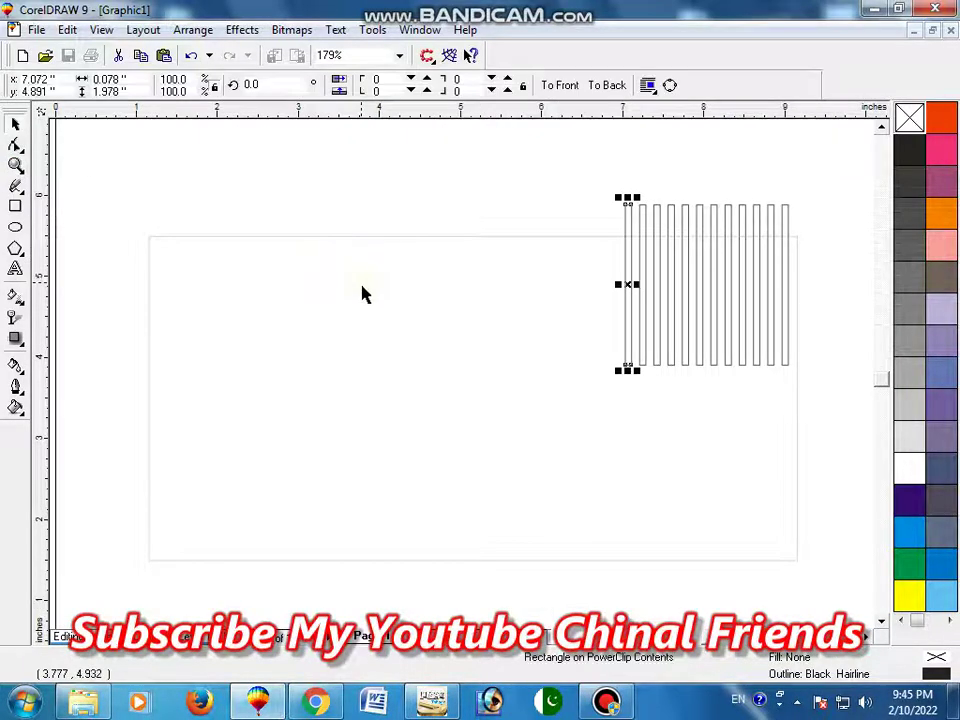
key("ctrl+r")
key("ctrl+r")
key("ctrl+r")
key("ctrl+r")
key("ctrl+r")
key("ctrl+r")
key("ctrl+r")
key("ctrl+r")
key("ctrl+r")
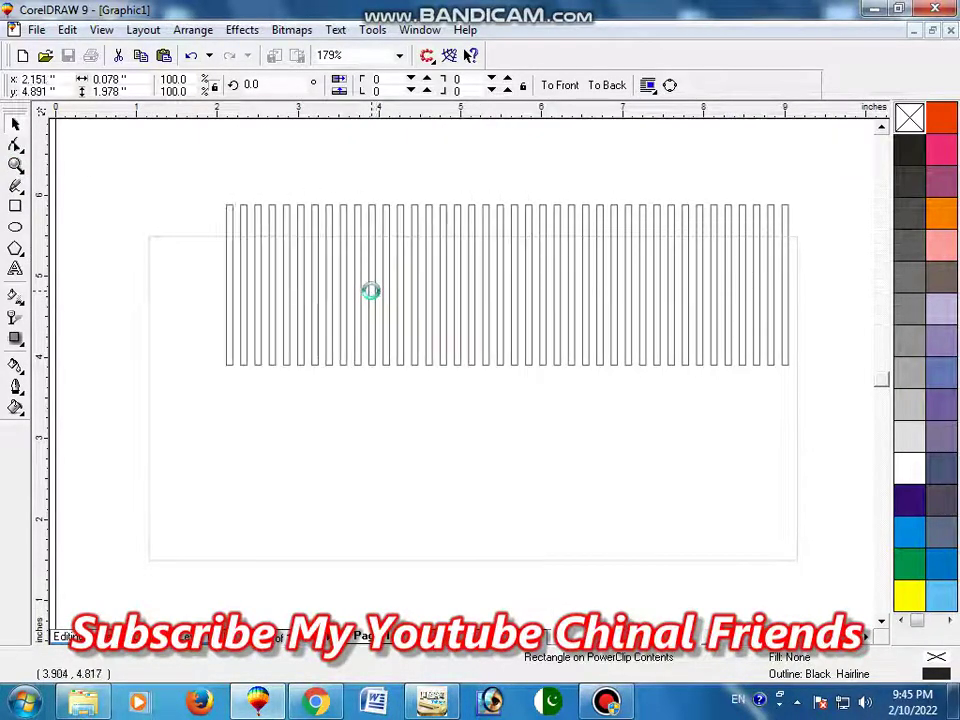
key("ctrl+r")
key("ctrl+r")
key("ctrl+r")
key("ctrl+r")
mouse_move(107, 182)
left_mouse_down()
mouse_move(741, 441)
mouse_move(805, 440)
left_mouse_up()
key("ctrl+g")
Step: Fill the stripe group orange fading to white downward, and narrow it slightly
left_click(418, 326)
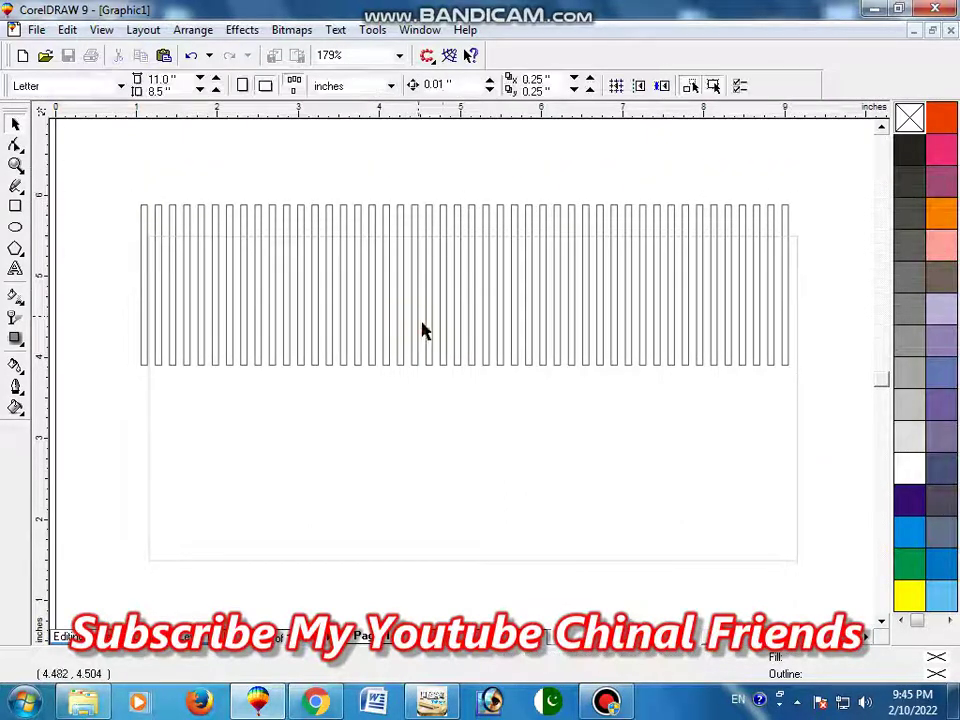
left_click(460, 333, "ctrl")
left_click(788, 210)
left_click(941, 119)
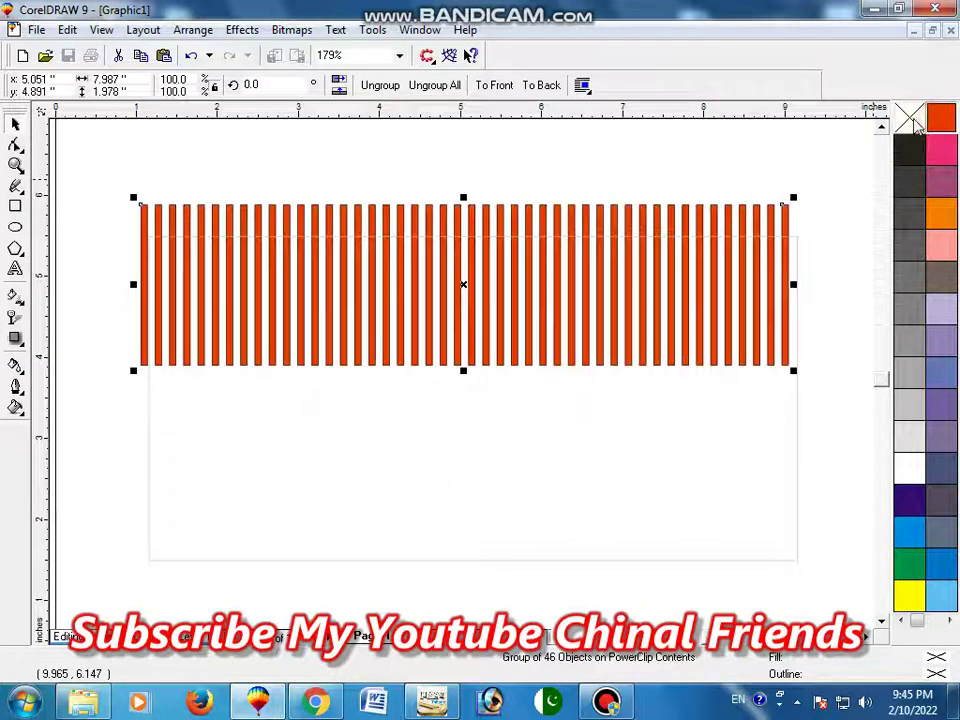
left_click(15, 318)
left_click_drag(356, 291, 356, 333)
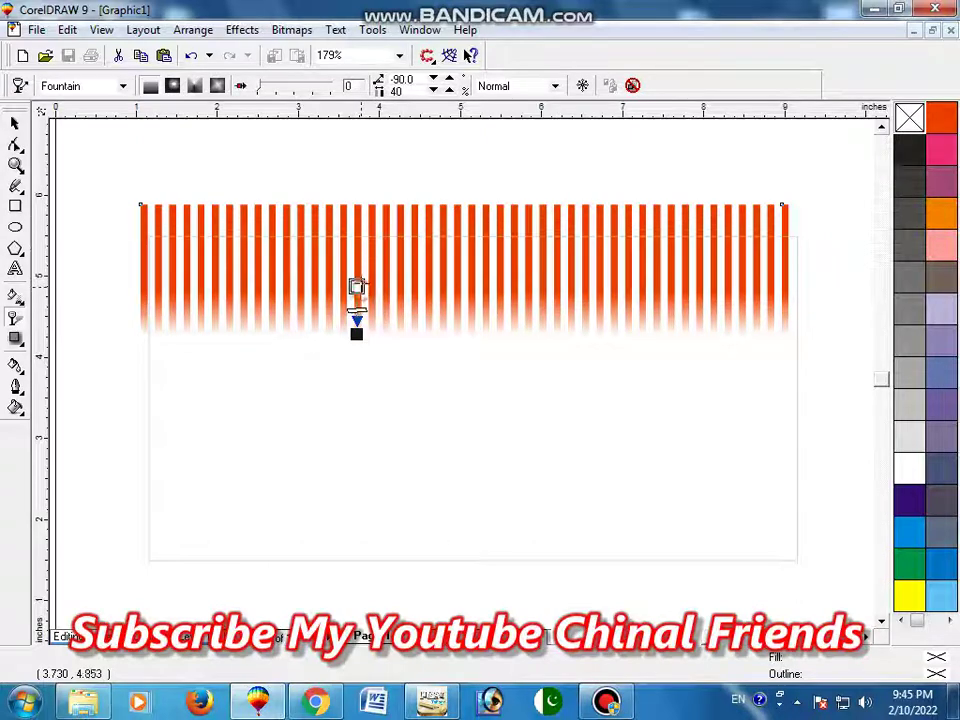
key("space")
left_click_drag(138, 285, 148, 286)
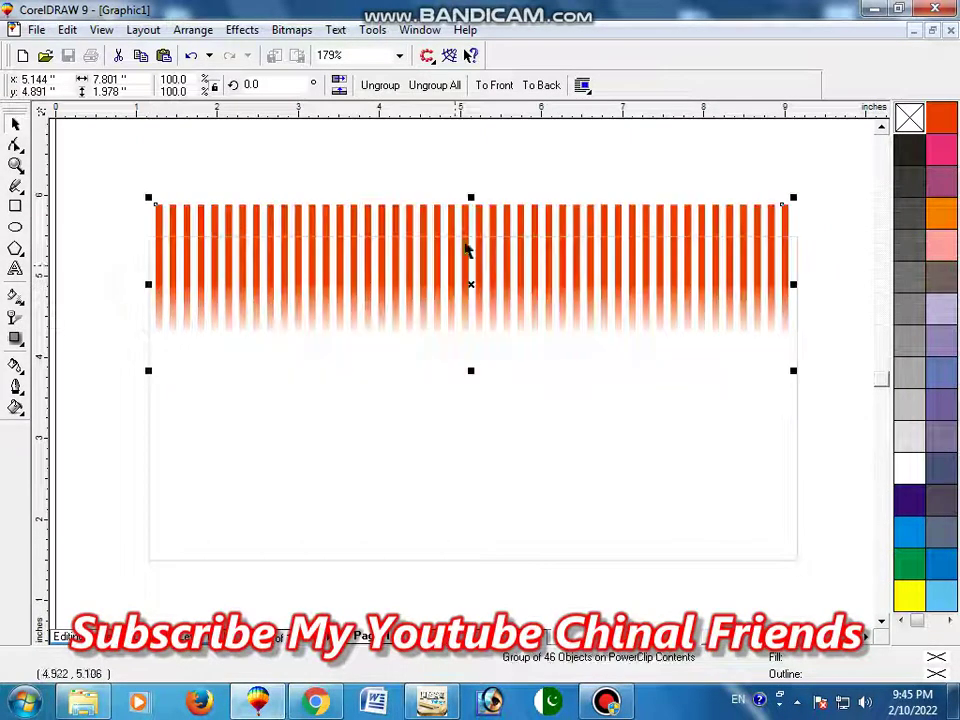
Step: Place a vertically flipped copy of the stripes along the banner's bottom edge
left_click_drag(483, 250, 470, 397)
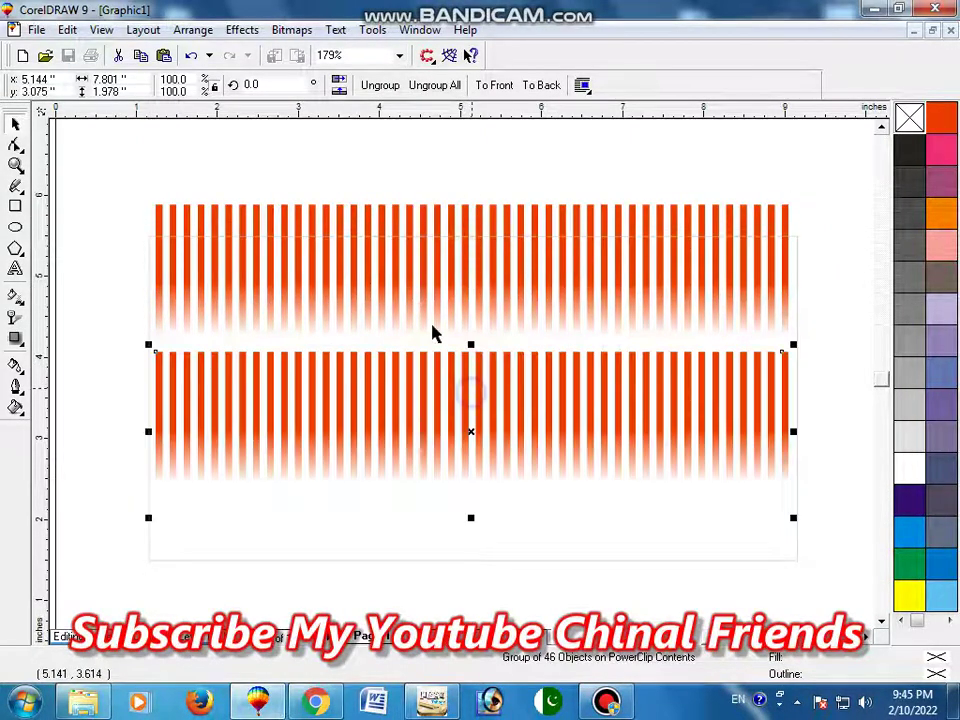
left_click(339, 92)
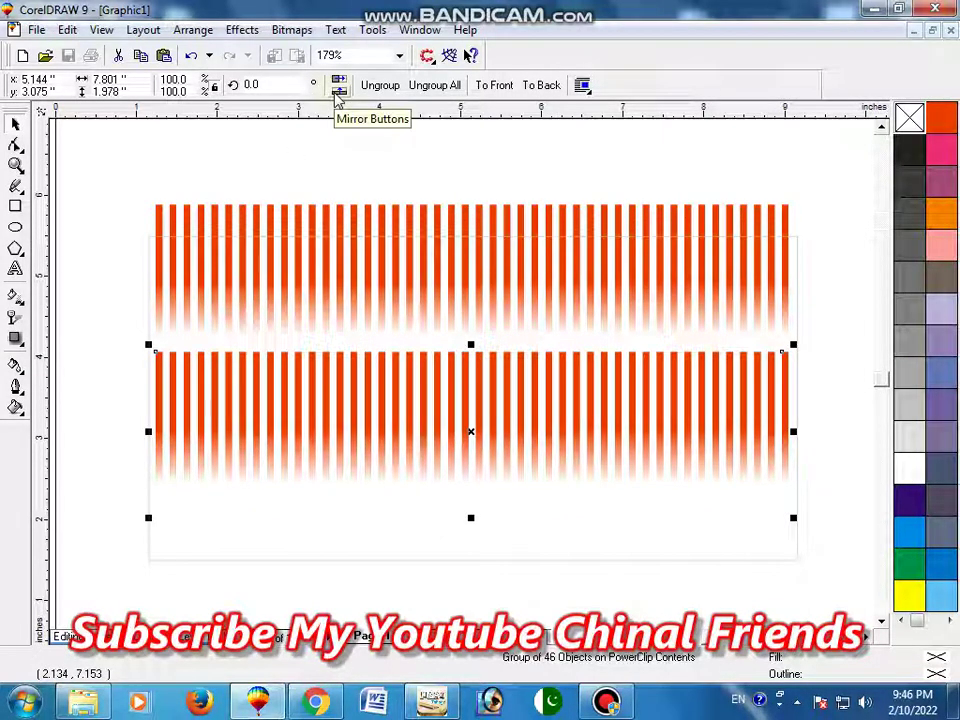
left_click(339, 92)
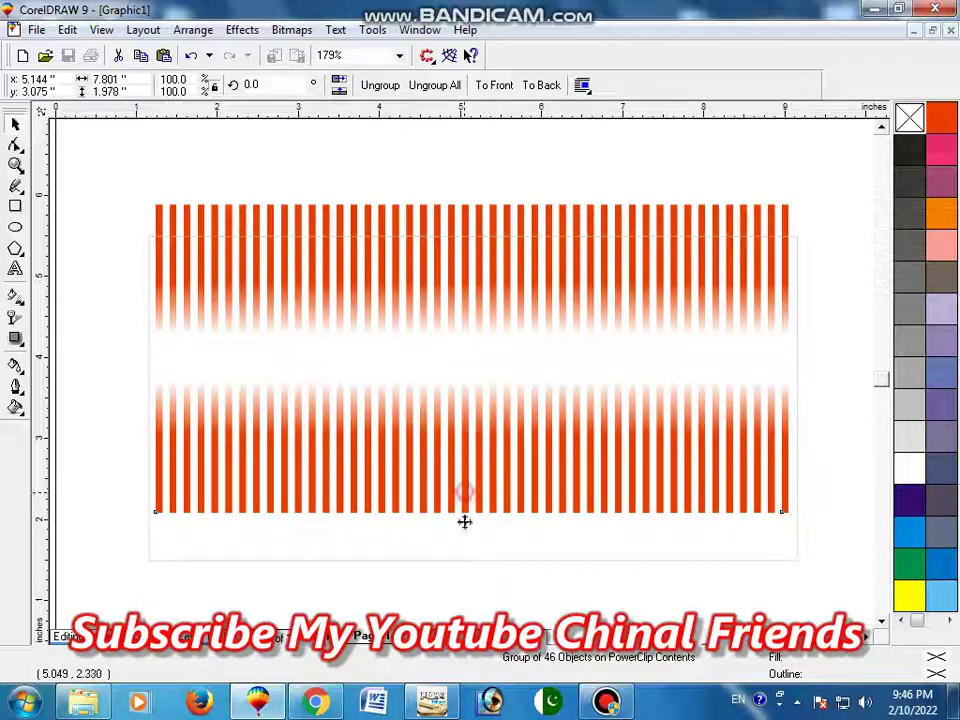
left_click_drag(463, 514, 465, 565)
left_click(478, 302, "shift")
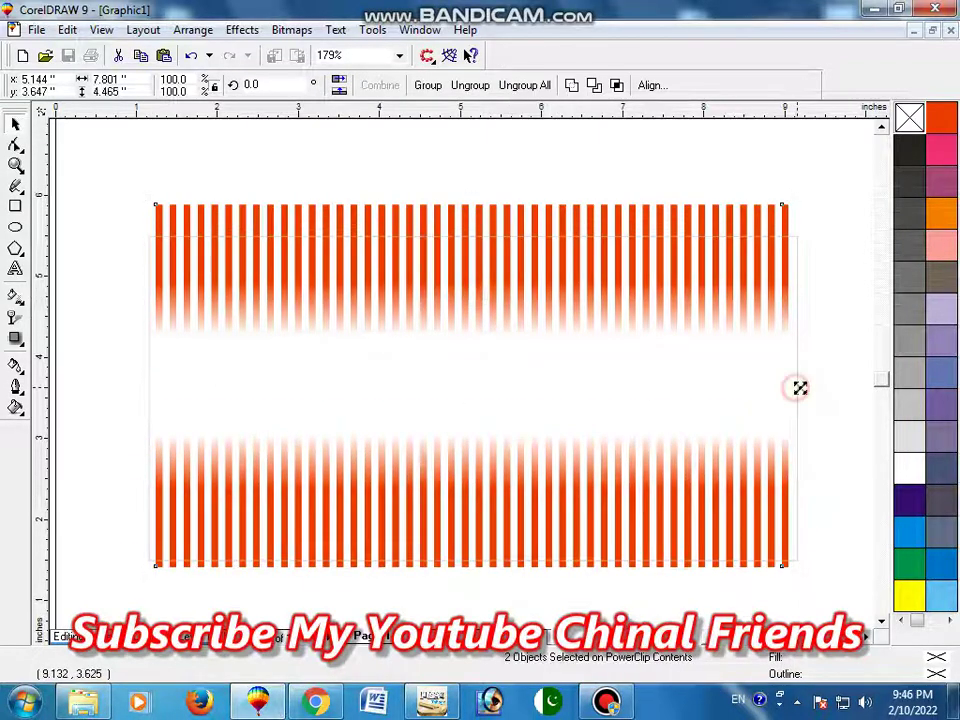
Step: Stretch both stripe bands to full banner width and finish editing the PowerClip
left_click_drag(796, 387, 804, 388)
right_click(700, 283)
left_click(705, 284)
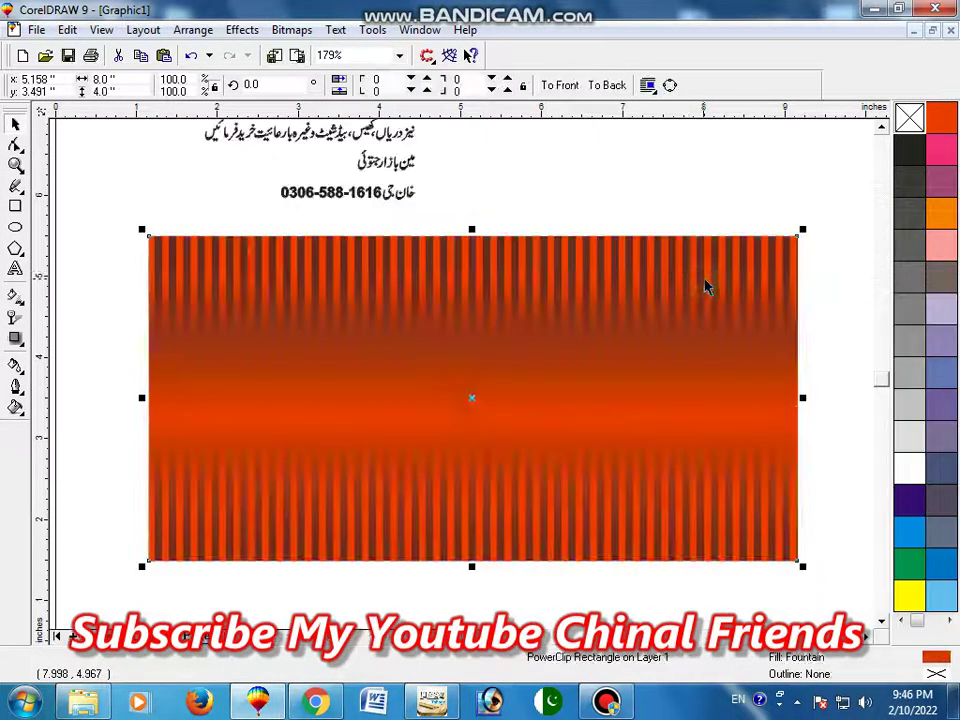
left_click(681, 210)
Step: Move the word سنٹر back into its proper place in the Urdu text
double_click(15, 165)
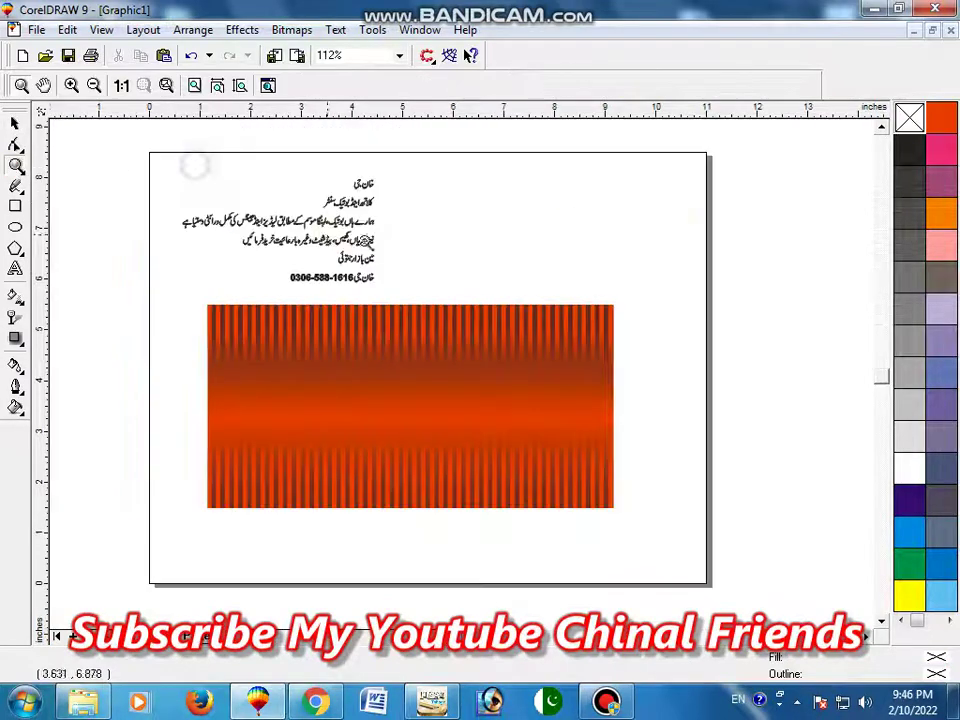
mouse_move(264, 171)
left_mouse_down()
mouse_move(437, 285)
mouse_move(335, 225)
left_mouse_up()
left_click(437, 277)
left_click(407, 163)
left_click_drag(460, 340, 428, 311)
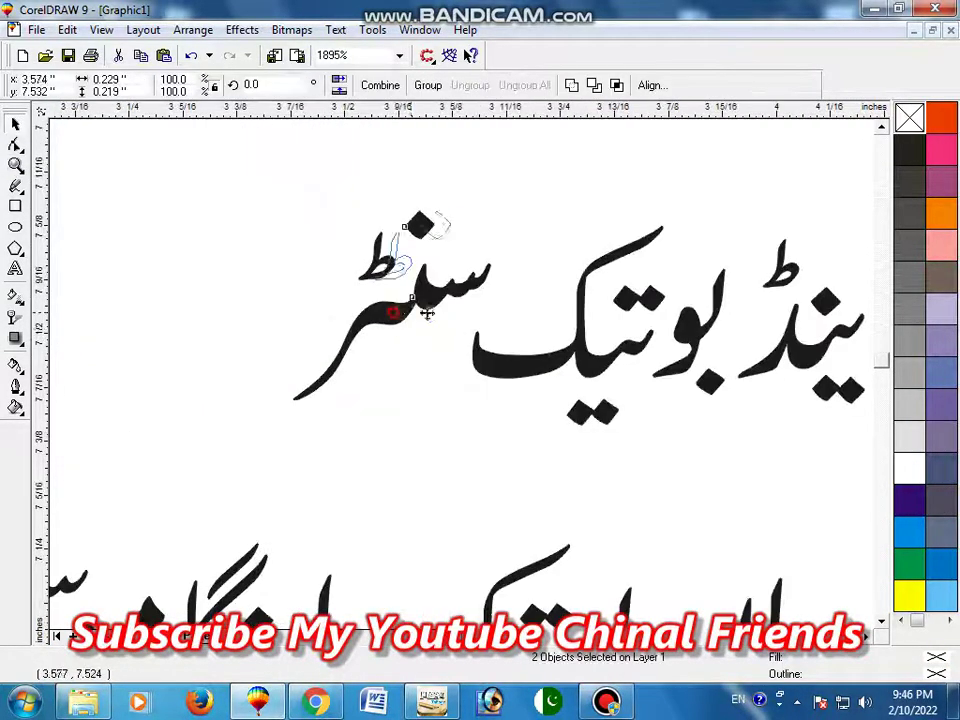
Step: Move the top two Urdu title lines onto the banner
key("F3")
left_click_drag(298, 208, 621, 317)
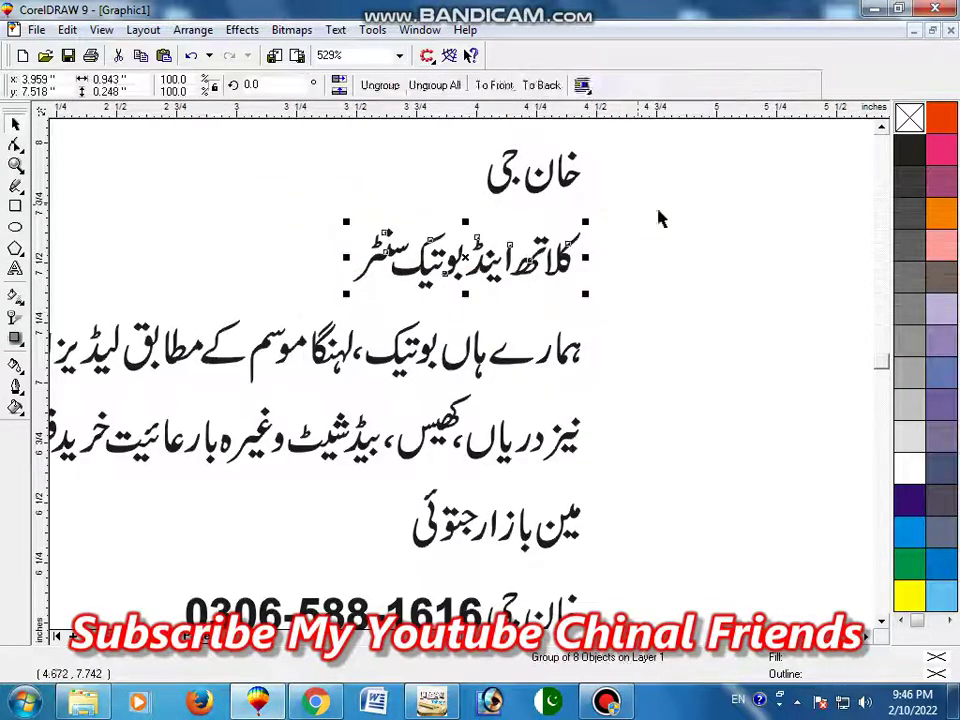
left_click(440, 148)
left_click(440, 215, "shift")
key("shift+F4")
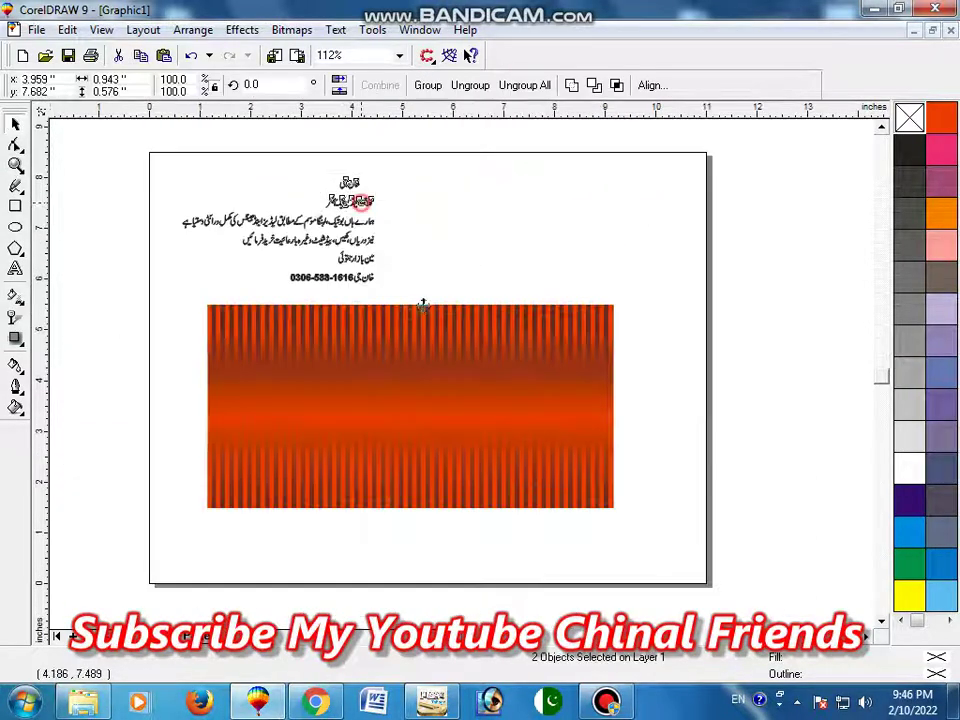
left_click_drag(348, 192, 488, 392)
Step: Arrange the title lines on the banner and enlarge خان جی about five times
key("F2")
left_click_drag(171, 279, 570, 506)
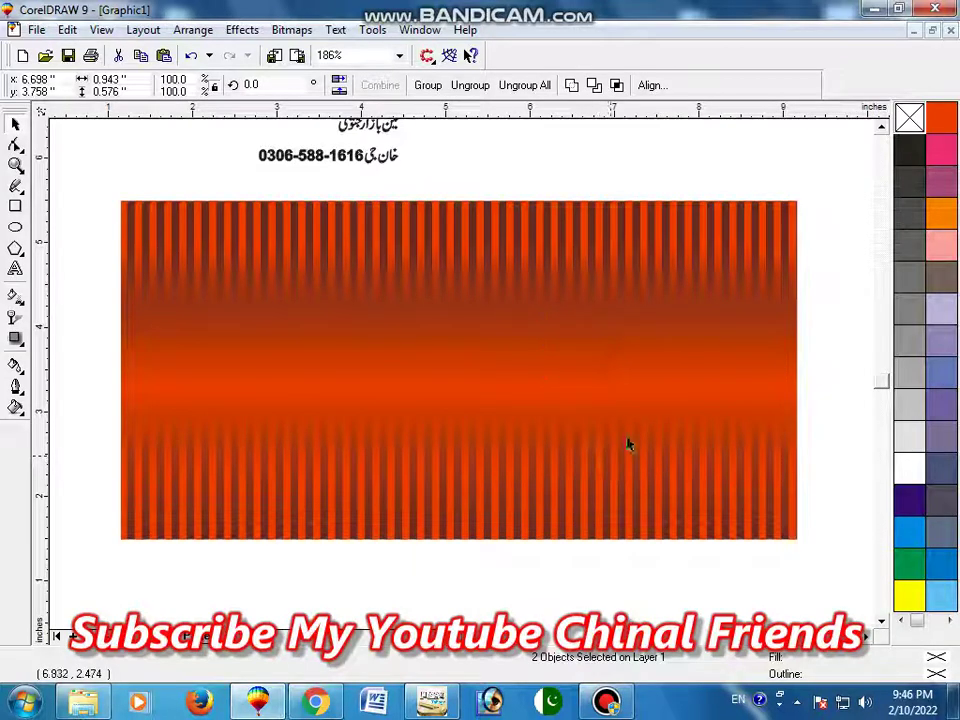
left_click_drag(589, 362, 601, 411)
mouse_move(601, 340)
left_mouse_down()
mouse_move(601, 313)
mouse_move(742, 373)
left_mouse_up()
left_click(620, 415)
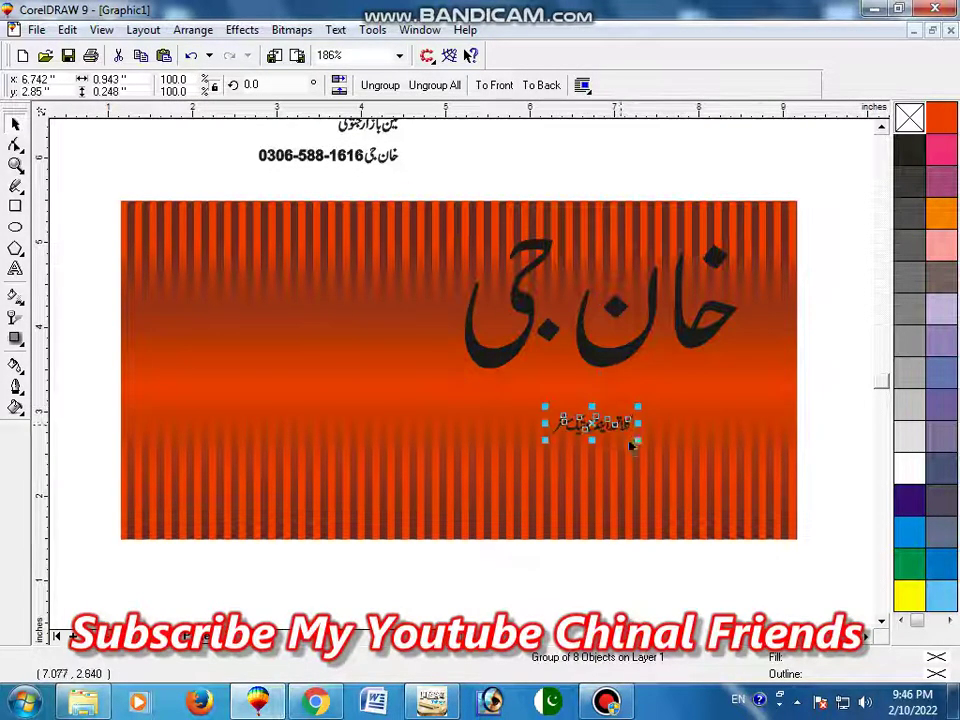
left_click_drag(636, 441, 794, 523)
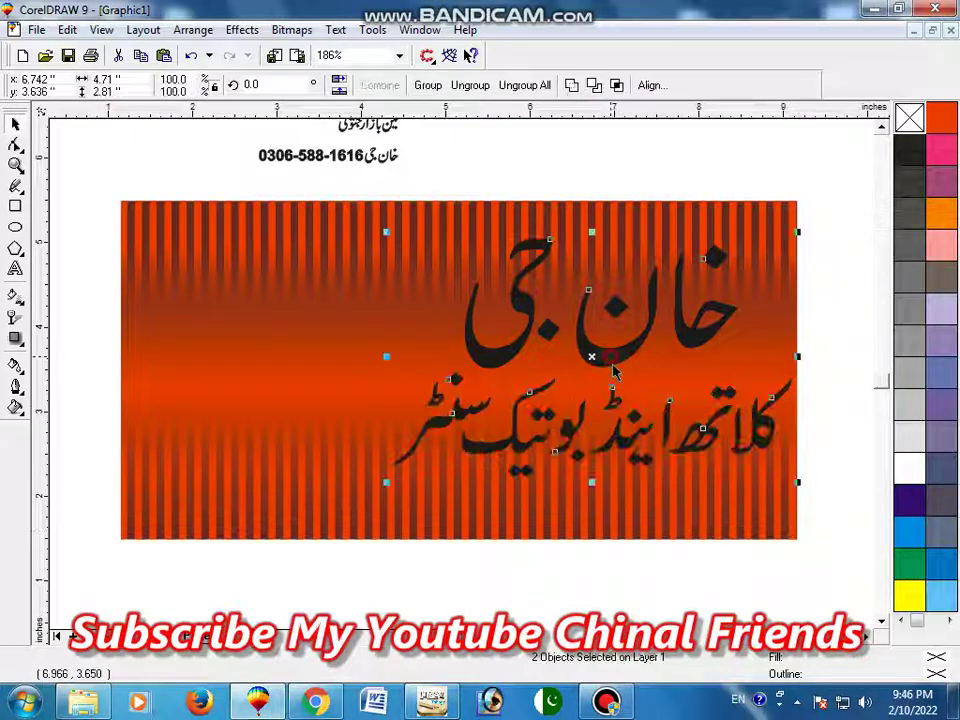
Step: Shift both title lines slightly left, then ungroup the title into separate letters
left_click(712, 461)
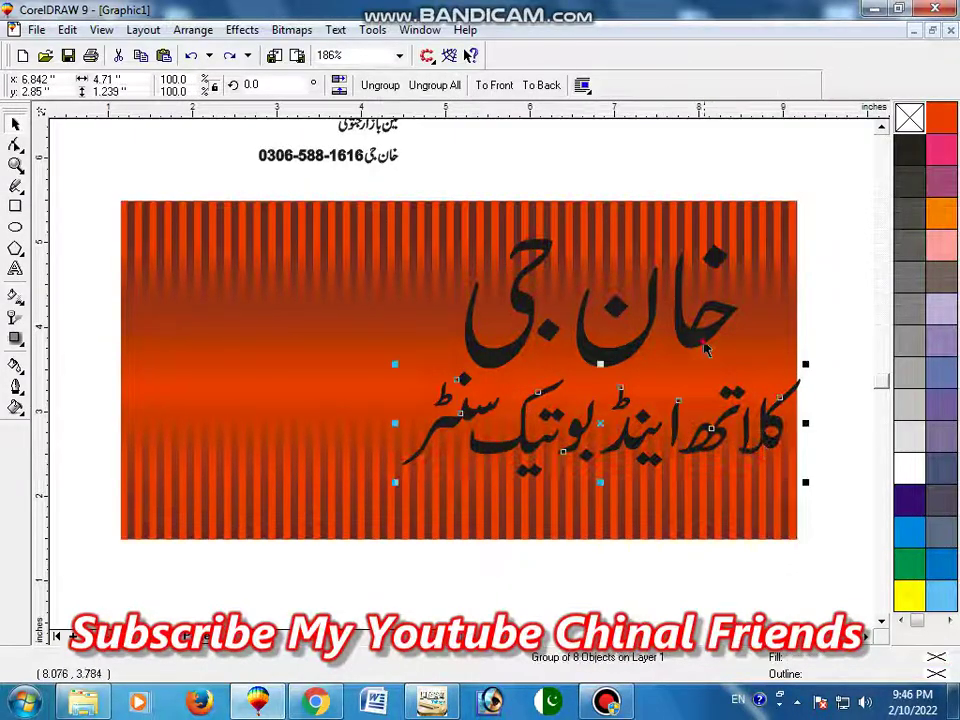
left_click_drag(530, 255, 510, 255)
key("z")
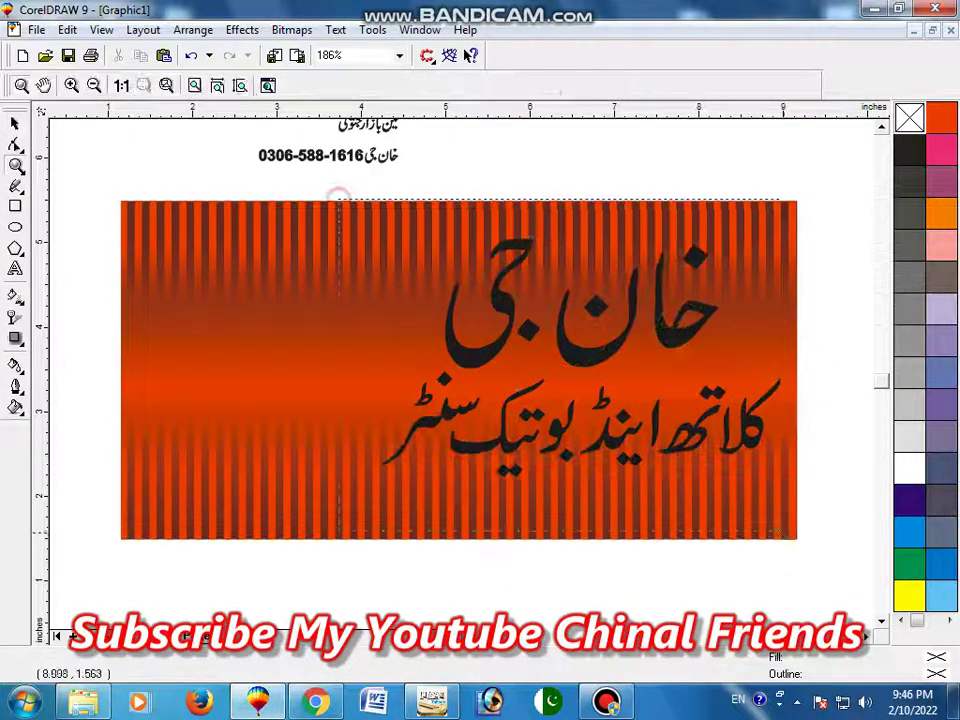
left_click_drag(336, 193, 636, 332)
left_click(614, 335)
key("ctrl+u")
Step: Combine the letters of خان جی into one shape and shrink it slightly
left_click(614, 335)
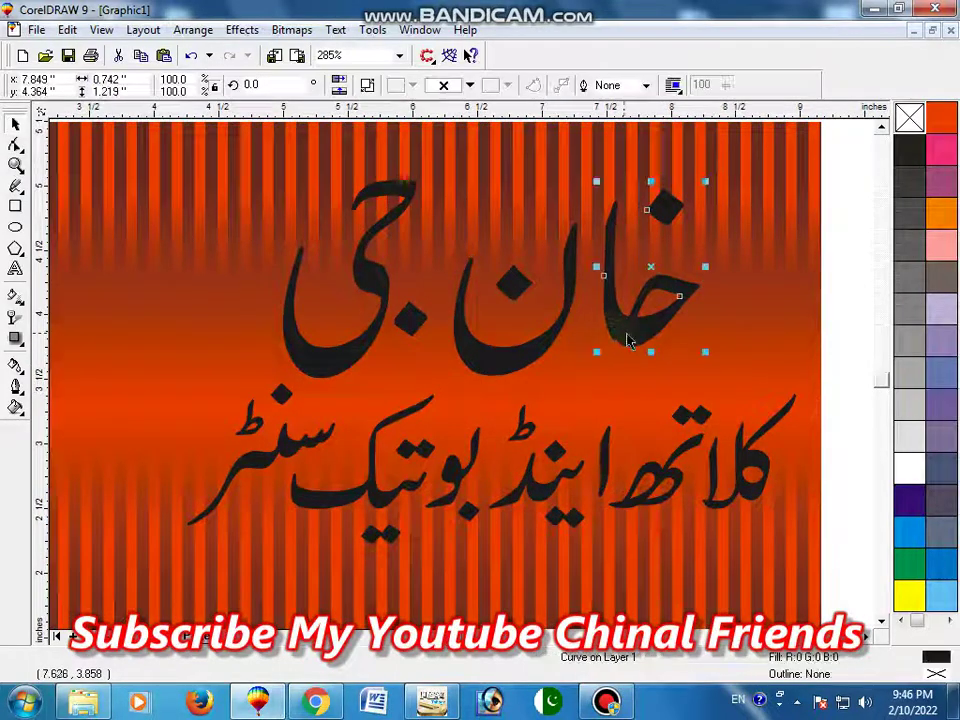
left_click(517, 362, "shift")
left_click(422, 338, "shift")
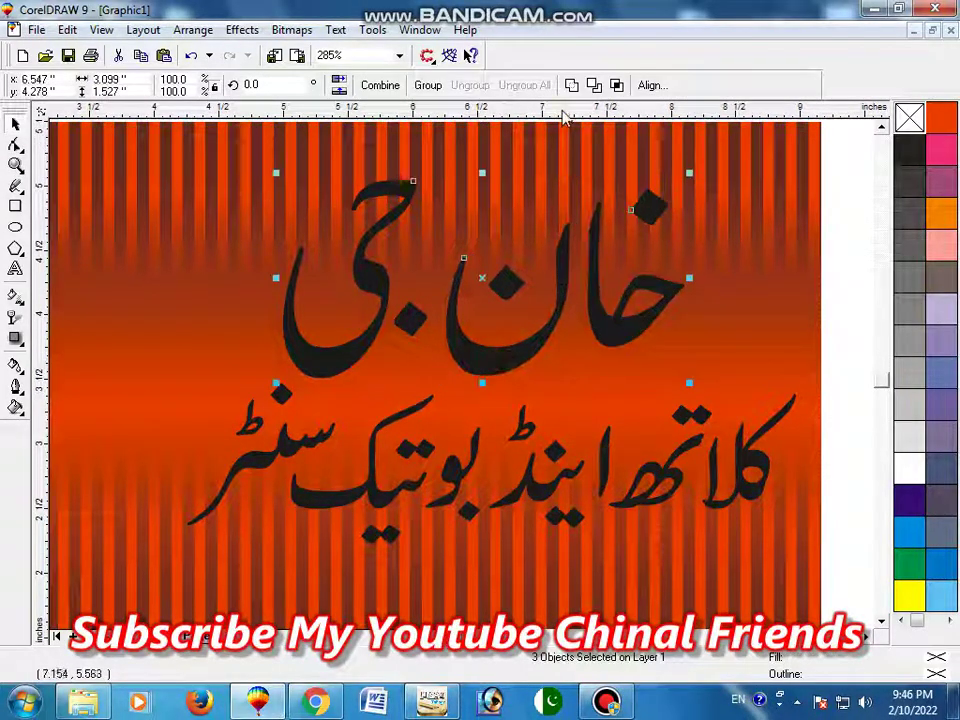
left_click(380, 85)
left_click_drag(689, 380, 590, 450)
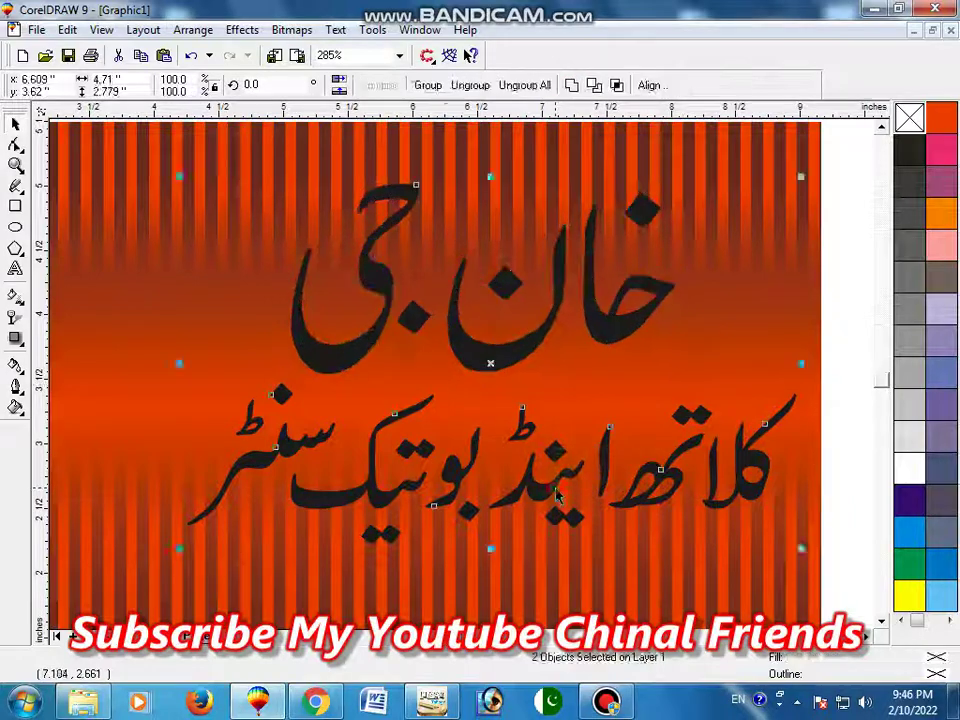
key("F3")
Step: Fill خان جی blue with a blue outline and colour the lower title line yellow
left_click(909, 497)
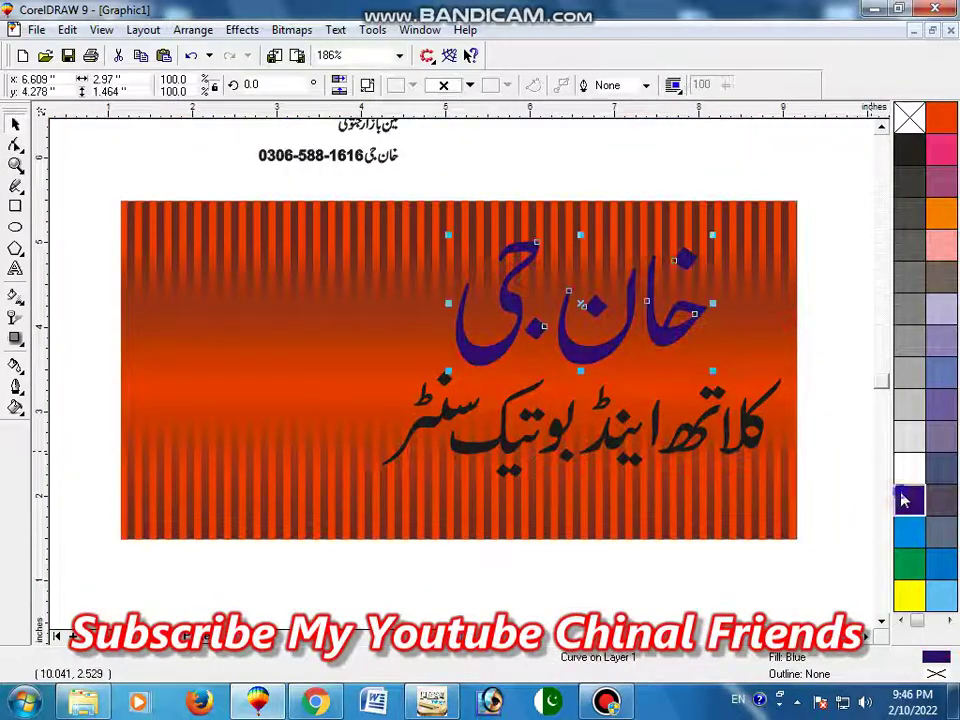
right_click(909, 497)
key("Tab")
left_click(907, 596)
key("F2")
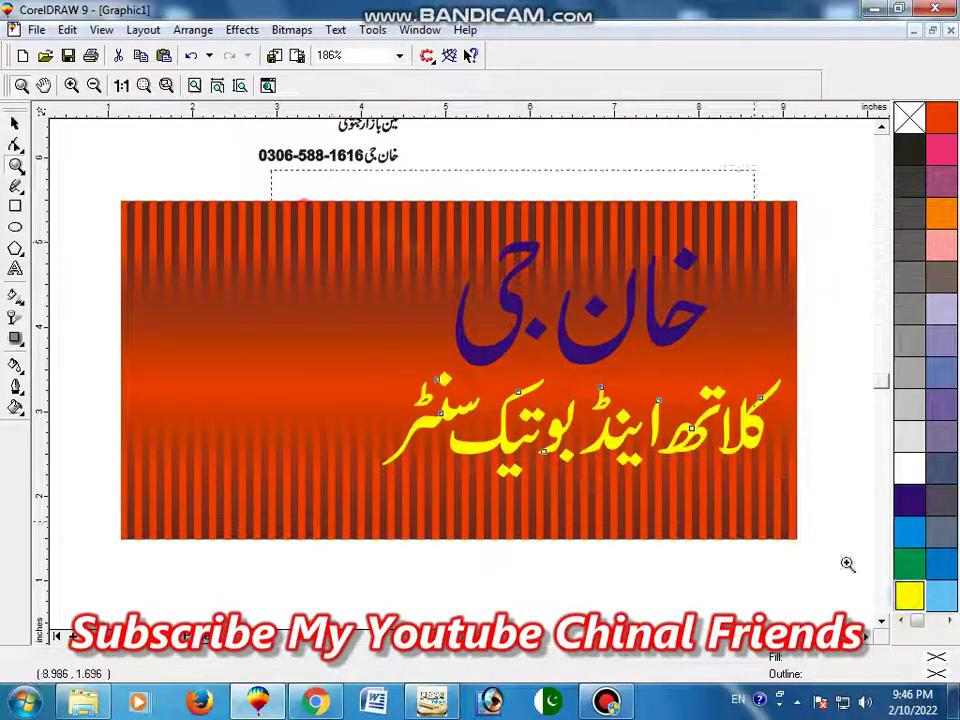
Step: Give خان جی a 10 pt white outline with rounded corners and caps, behind fill
left_click(440, 362)
left_click(362, 314)
key("F12")
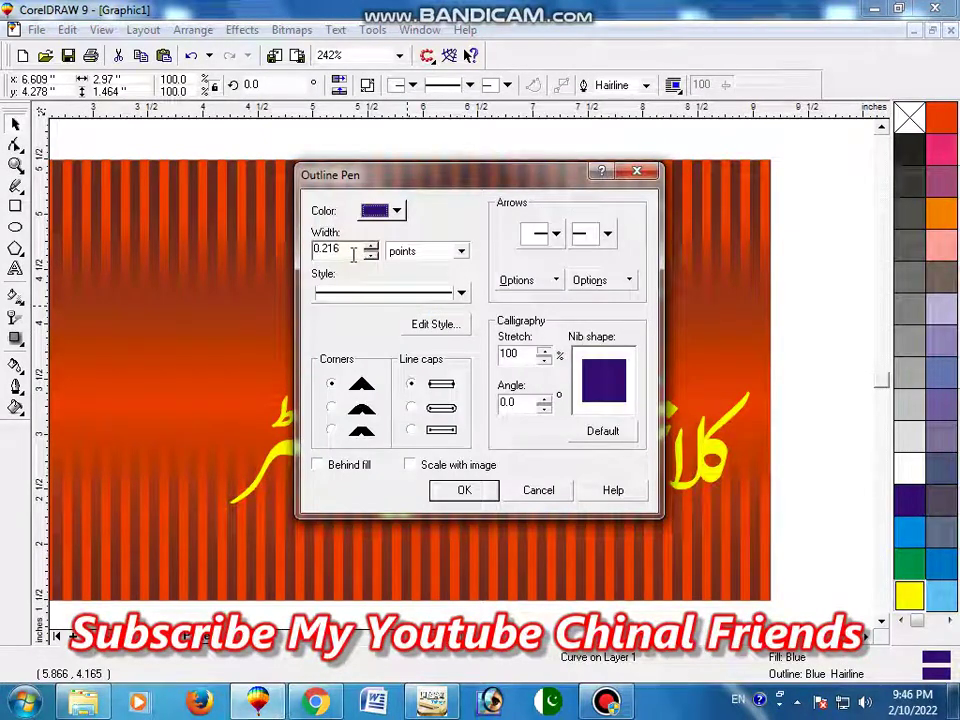
left_click_drag(352, 255, 160, 263)
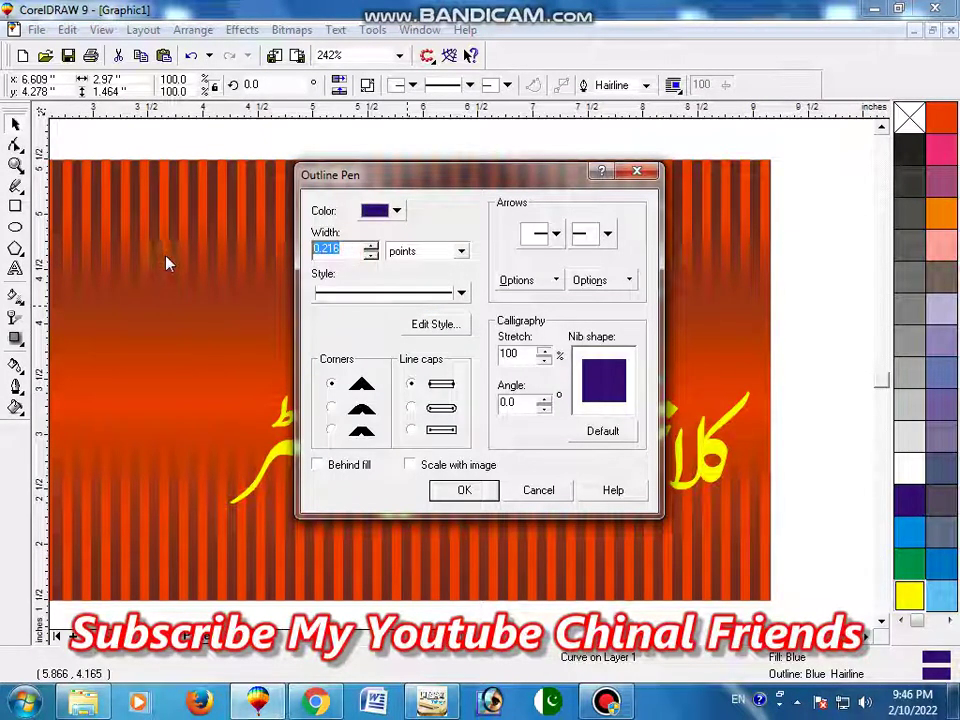
type("5")
type("10")
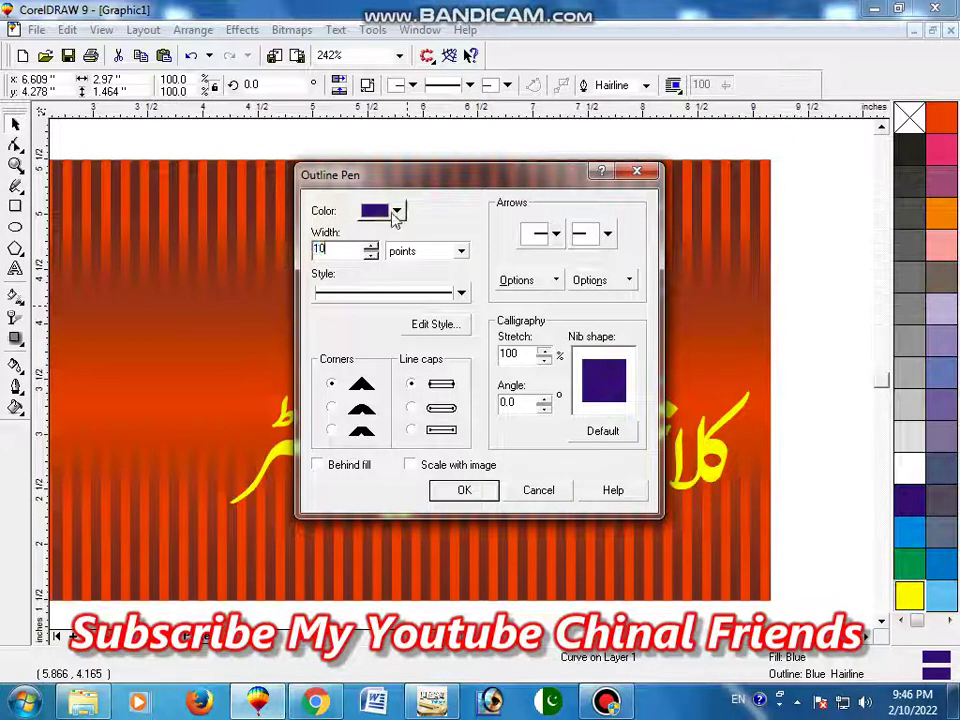
left_click(392, 211)
left_click(429, 242)
left_click(411, 408)
left_click(329, 408)
left_click(316, 464)
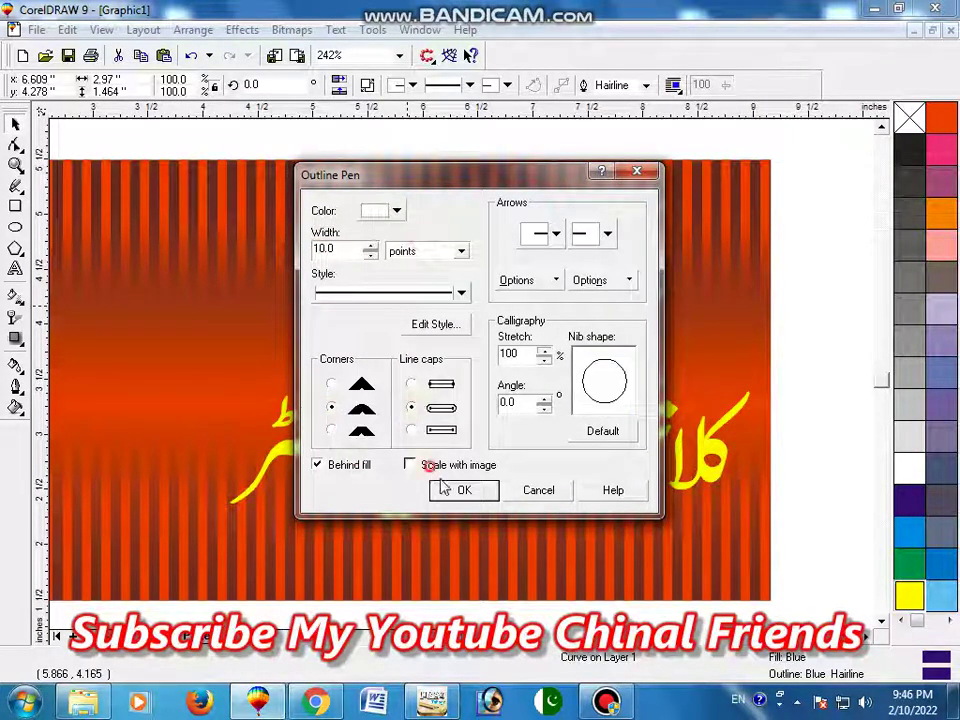
left_click(445, 490)
Step: Give the yellow subtitle a 10 pt black rounded outline drawn behind the fill
left_click(643, 462)
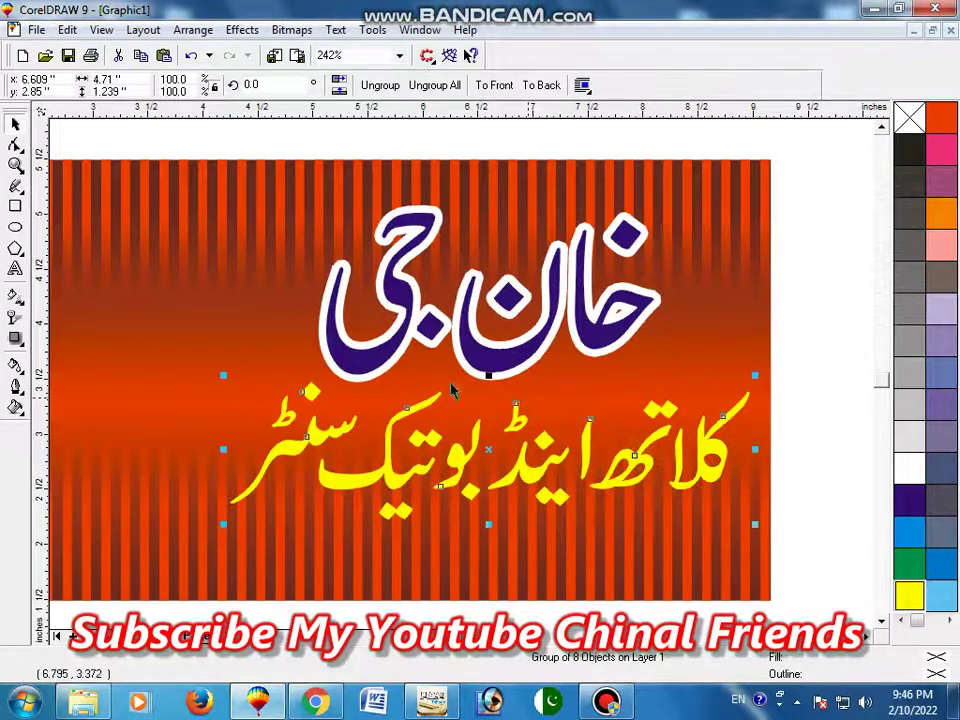
key("F12")
type("10")
left_click(396, 210)
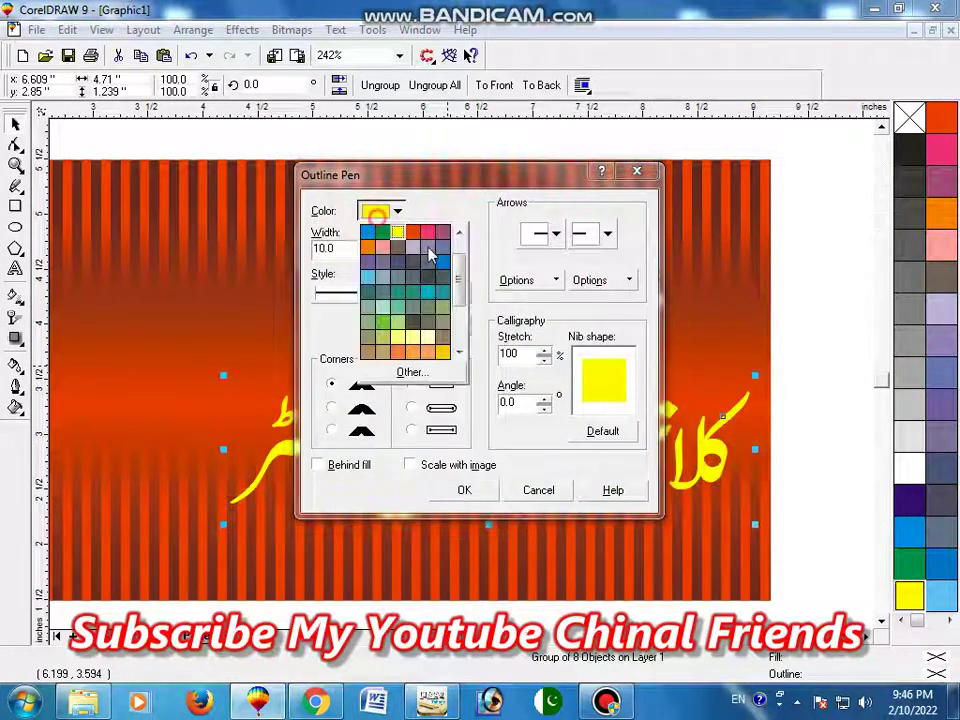
left_click(368, 229)
left_click(411, 408)
left_click(316, 464)
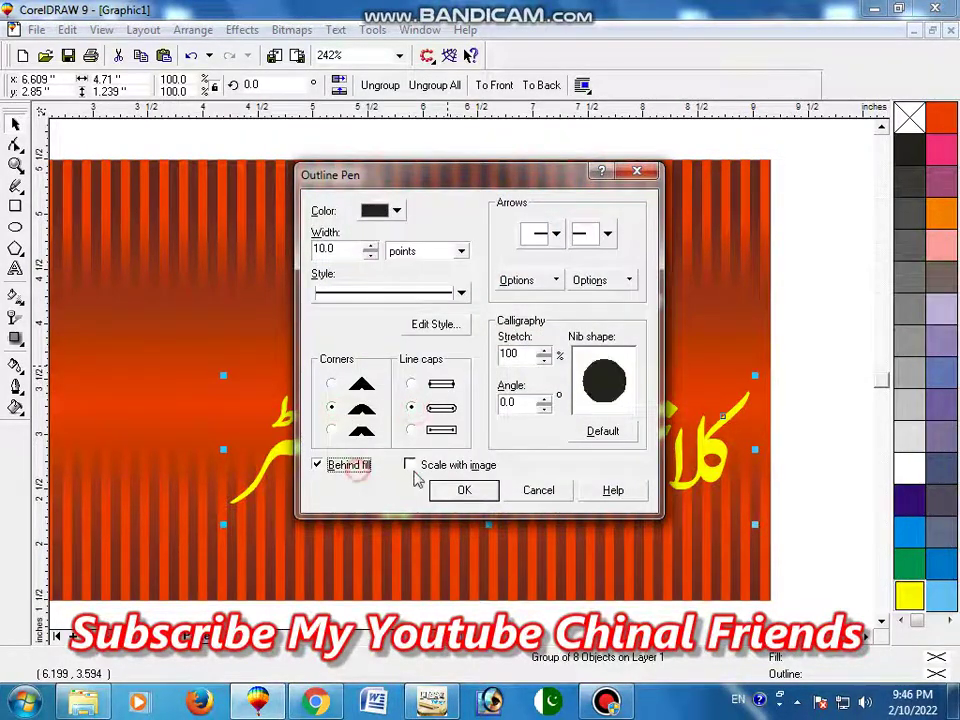
left_click(458, 488)
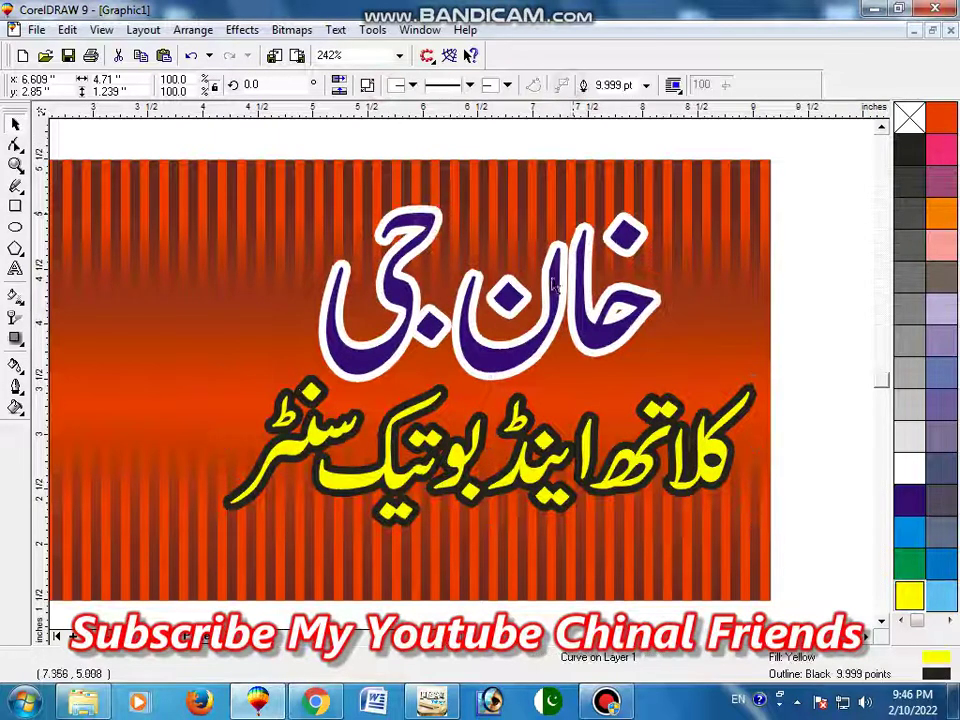
left_click(505, 340)
Step: Place an offset copy of the title, coloured ice blue with no outline
mouse_move(603, 345)
left_mouse_down()
mouse_move(571, 313)
mouse_move(598, 288)
left_mouse_up()
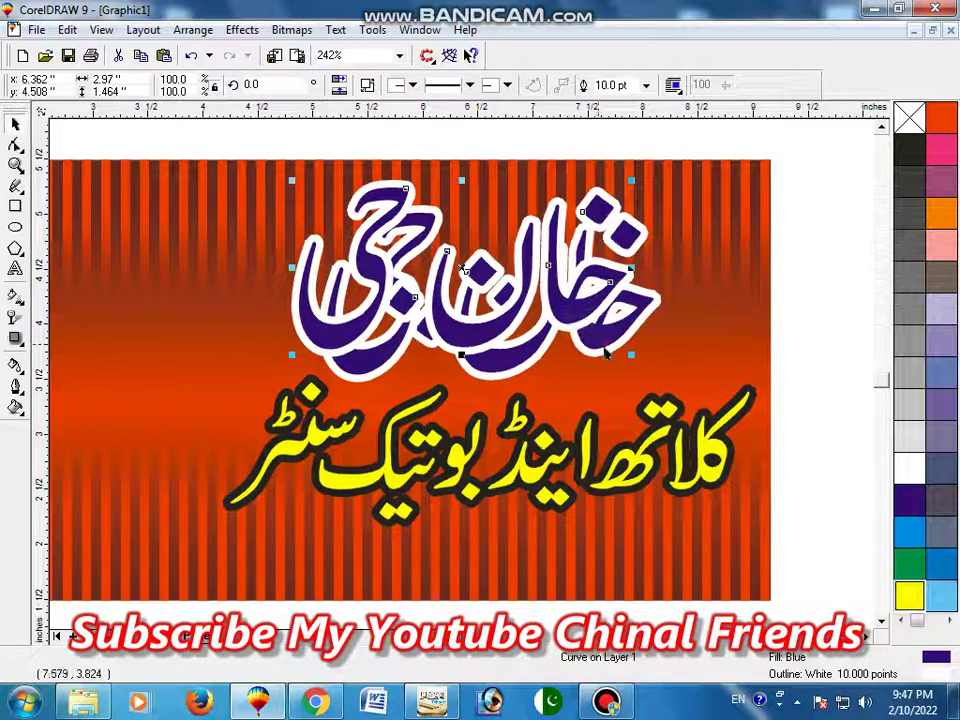
left_click(909, 530)
right_click(909, 530)
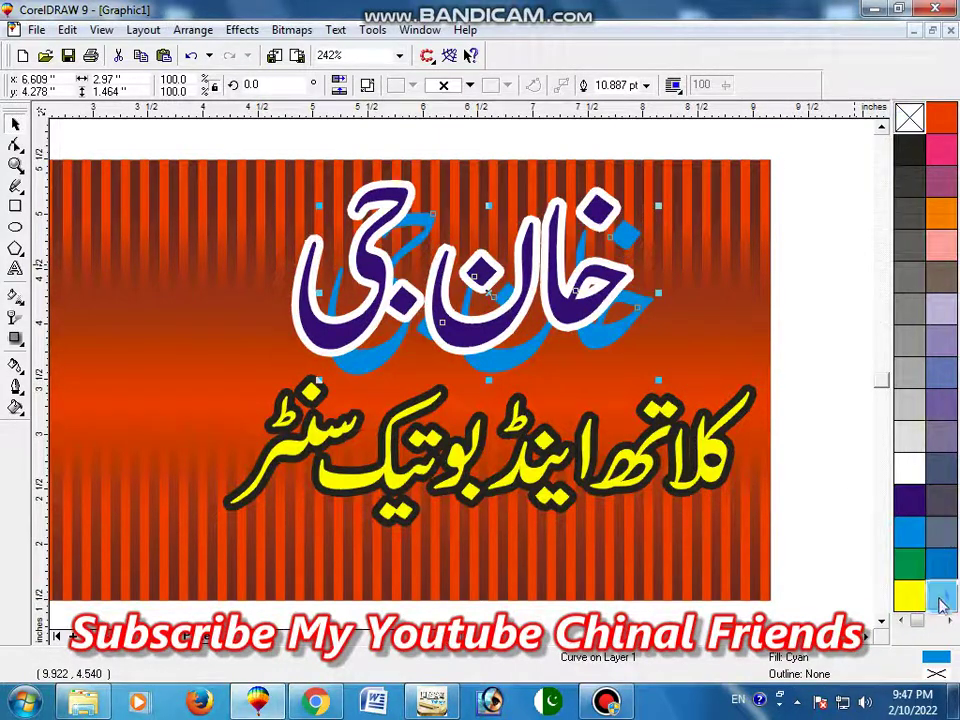
left_click(940, 600)
right_click(940, 600)
Step: Try a blend from the front title to the copy, then undo it
left_click(435, 245)
left_click(17, 340)
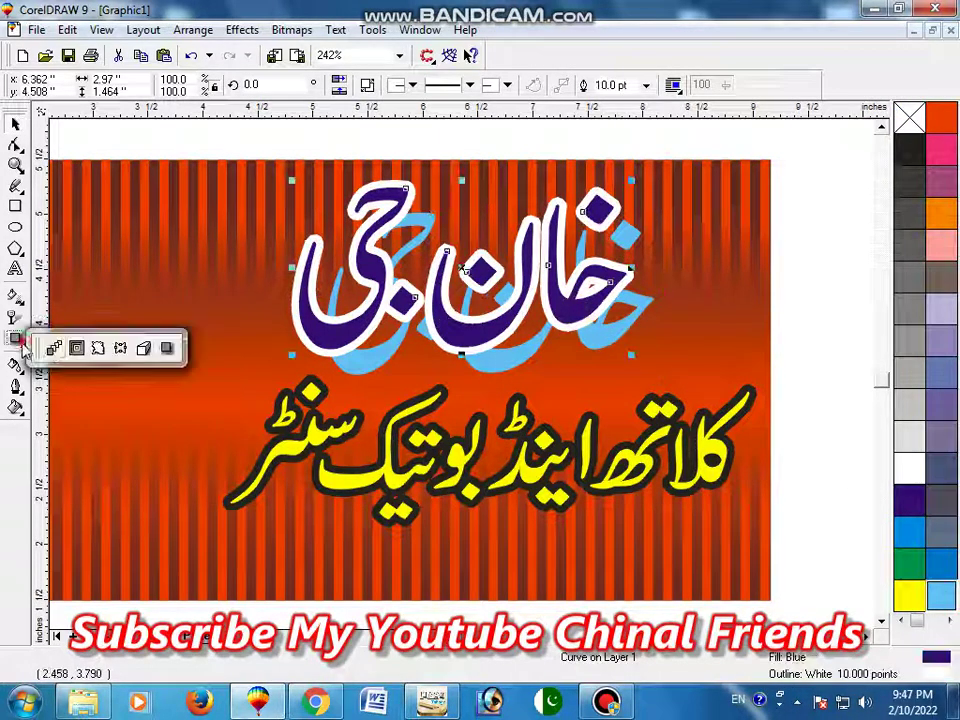
left_click(53, 347)
left_click_drag(495, 362, 510, 325)
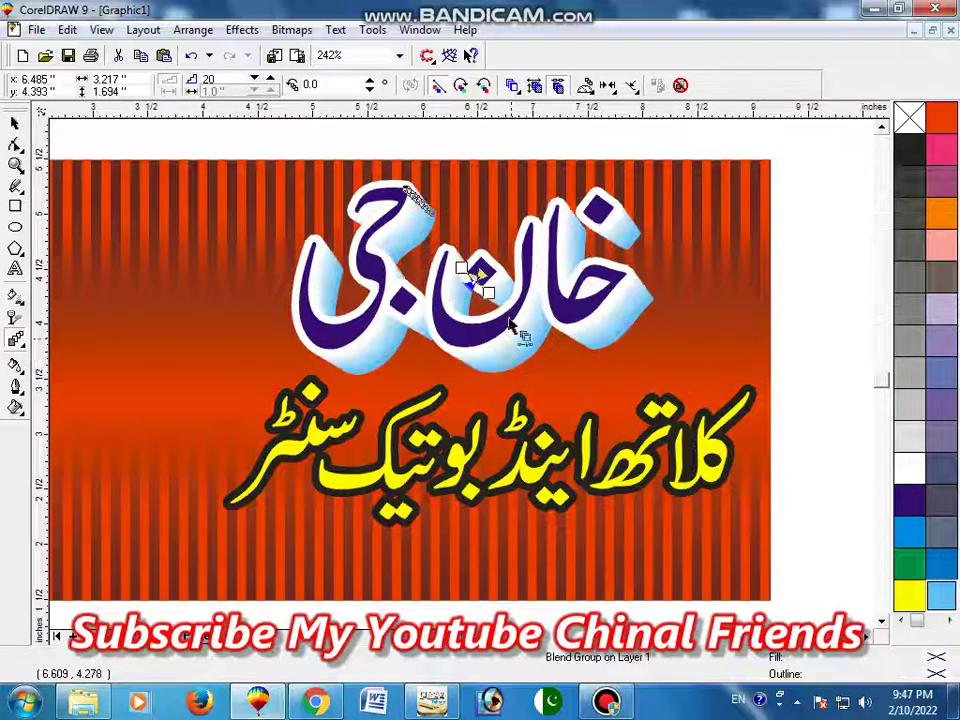
left_click_drag(478, 277, 514, 272)
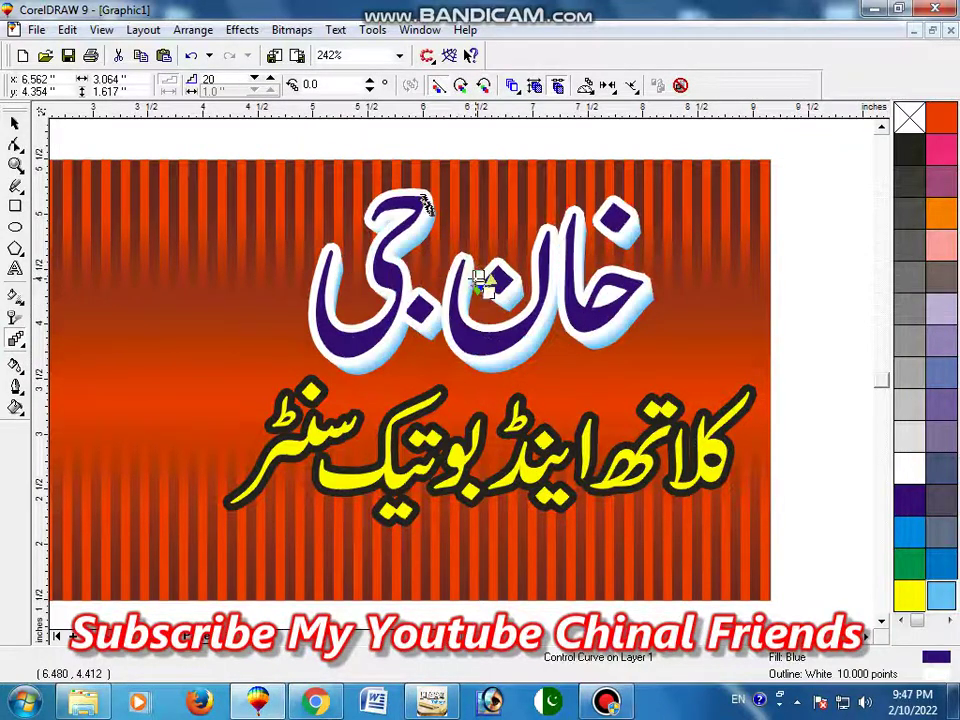
key("space")
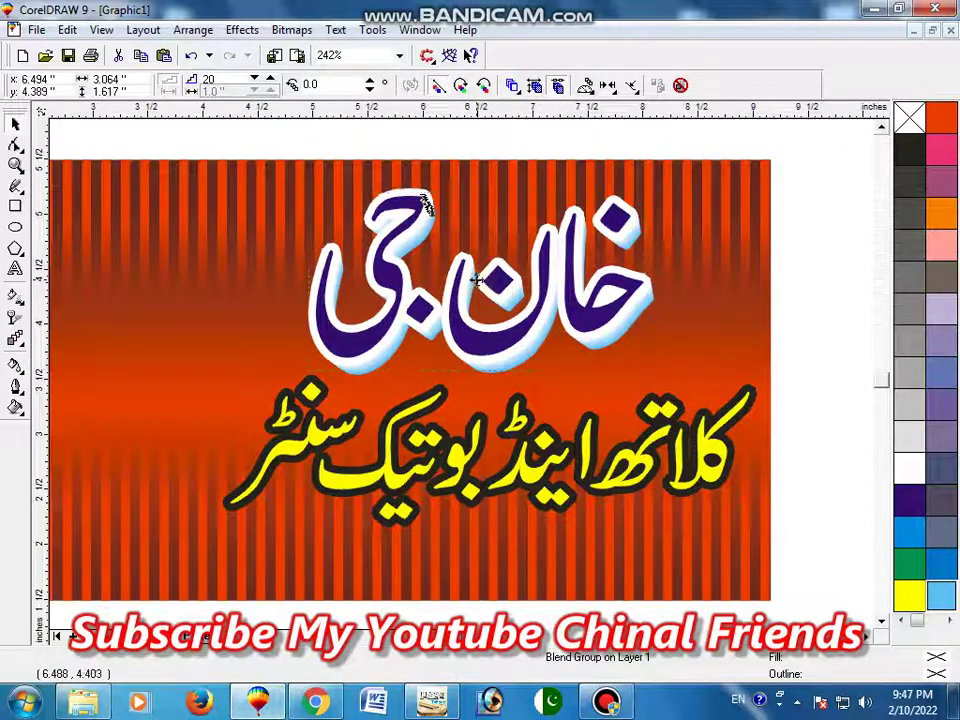
key("ctrl+z")
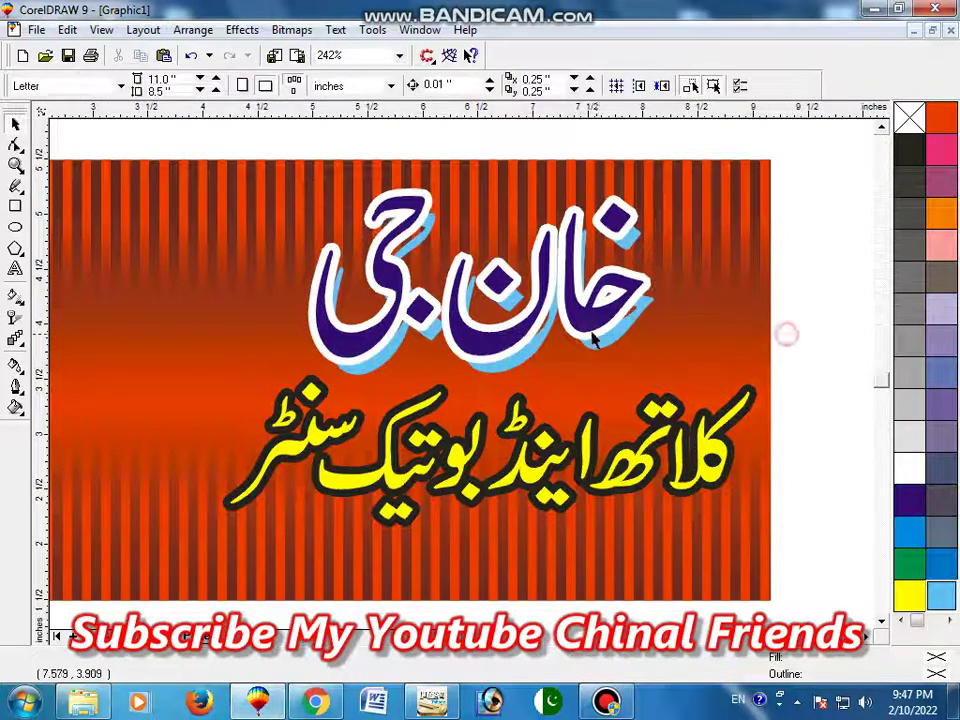
key("ctrl+z")
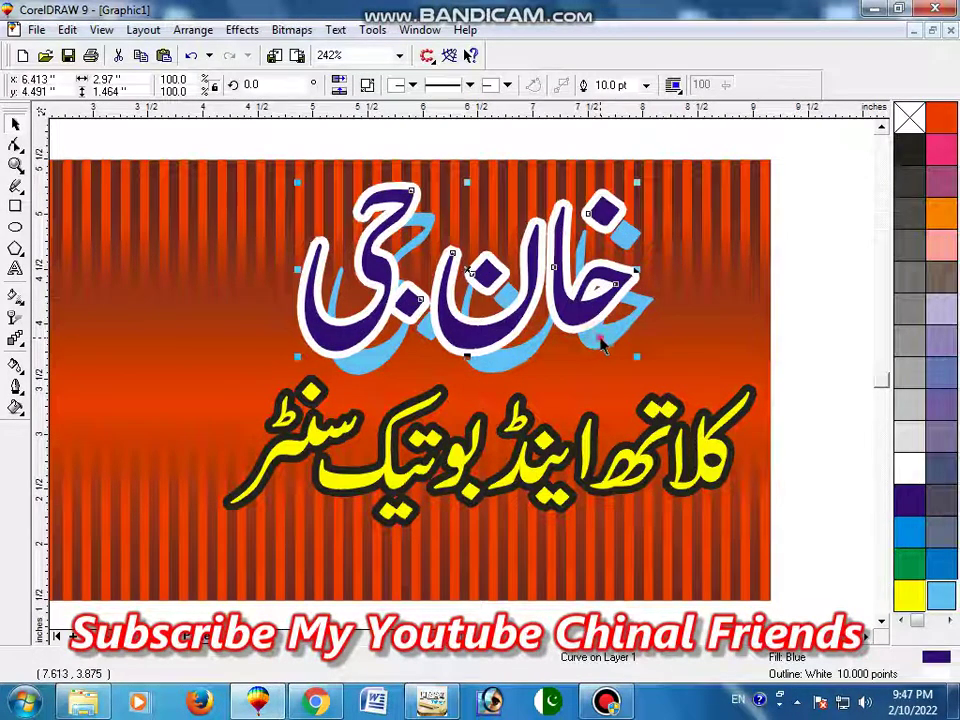
Step: Blend the light-blue copy into the title to create the 3D depth
left_click(603, 345)
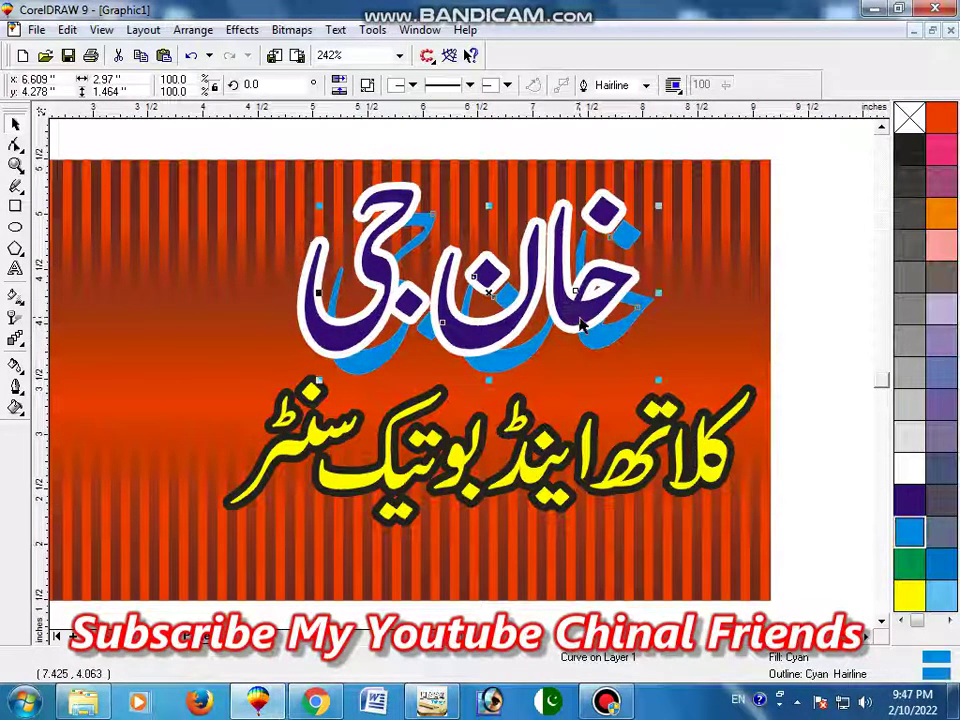
key("Tab")
key("Tab")
key("Tab")
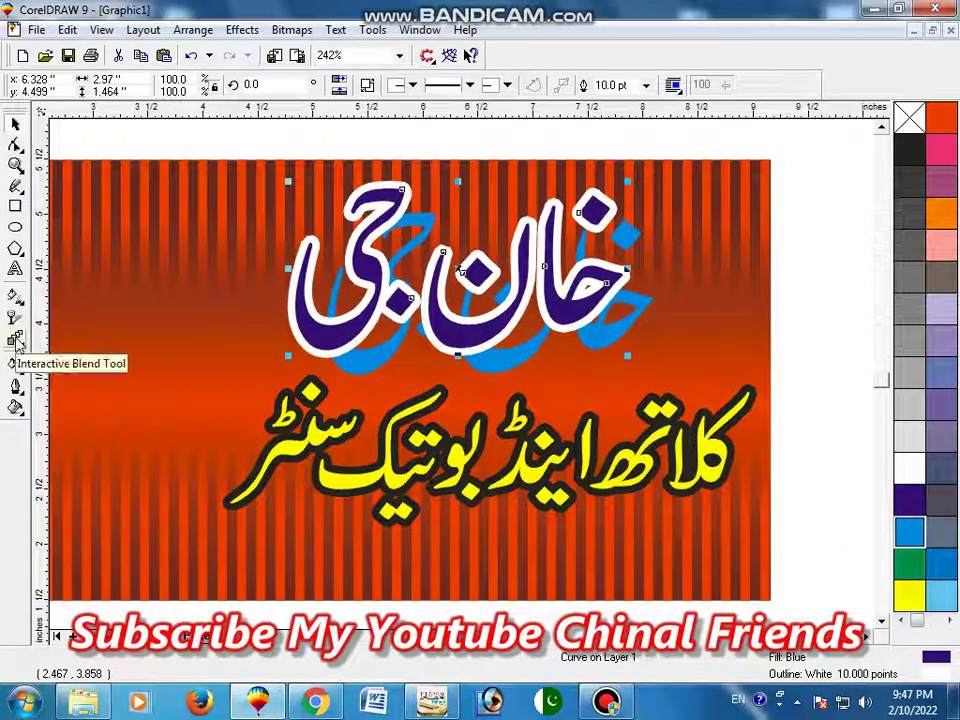
left_click(15, 340)
left_click_drag(519, 362, 400, 268)
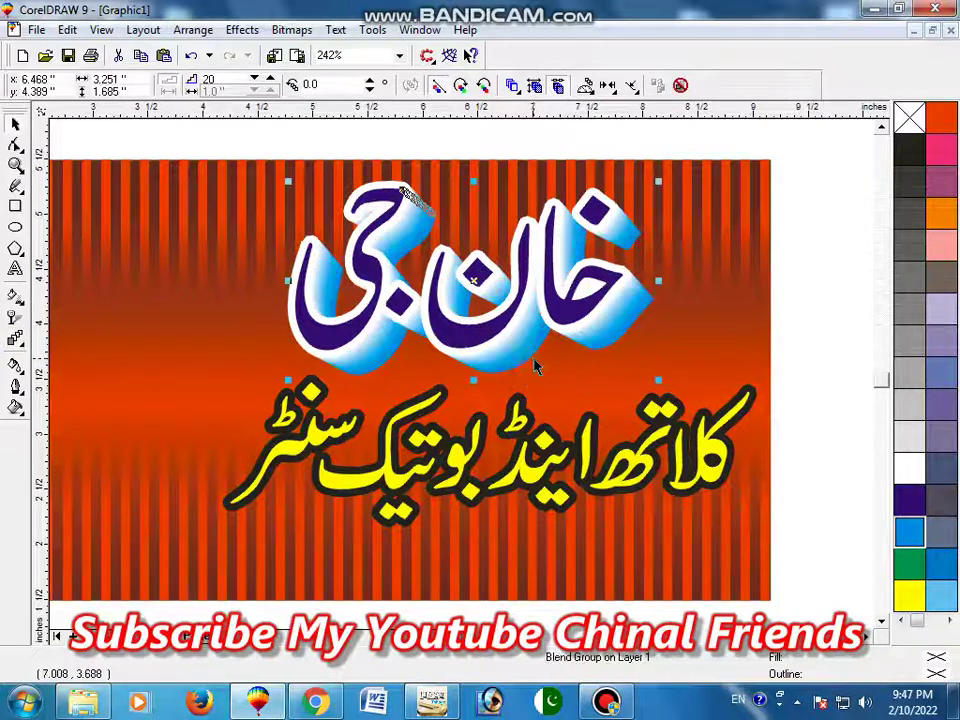
key("space")
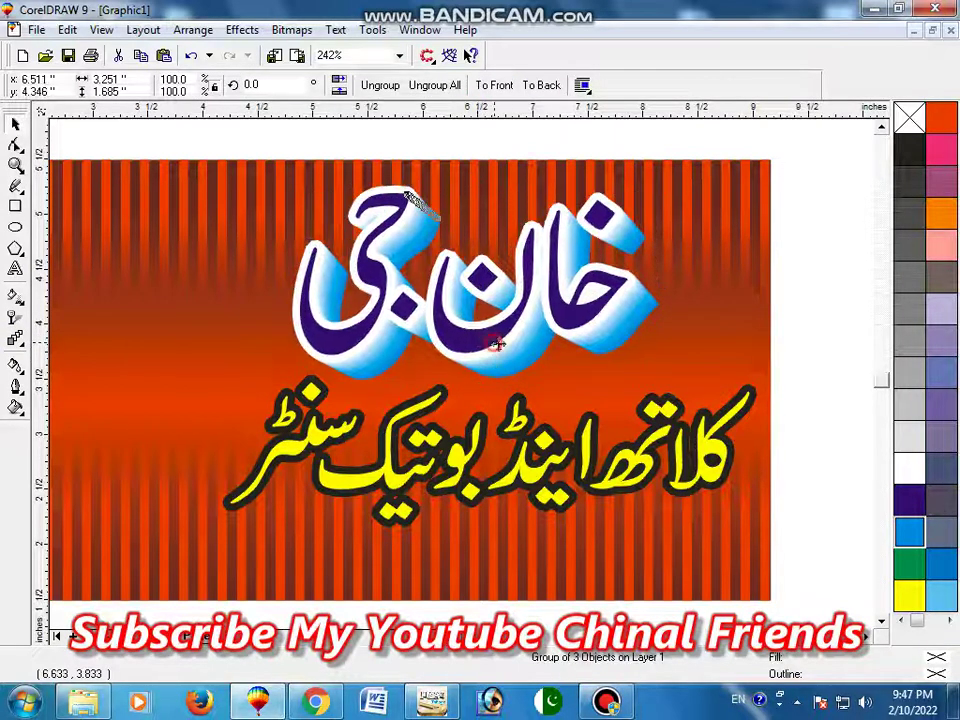
left_click(582, 424)
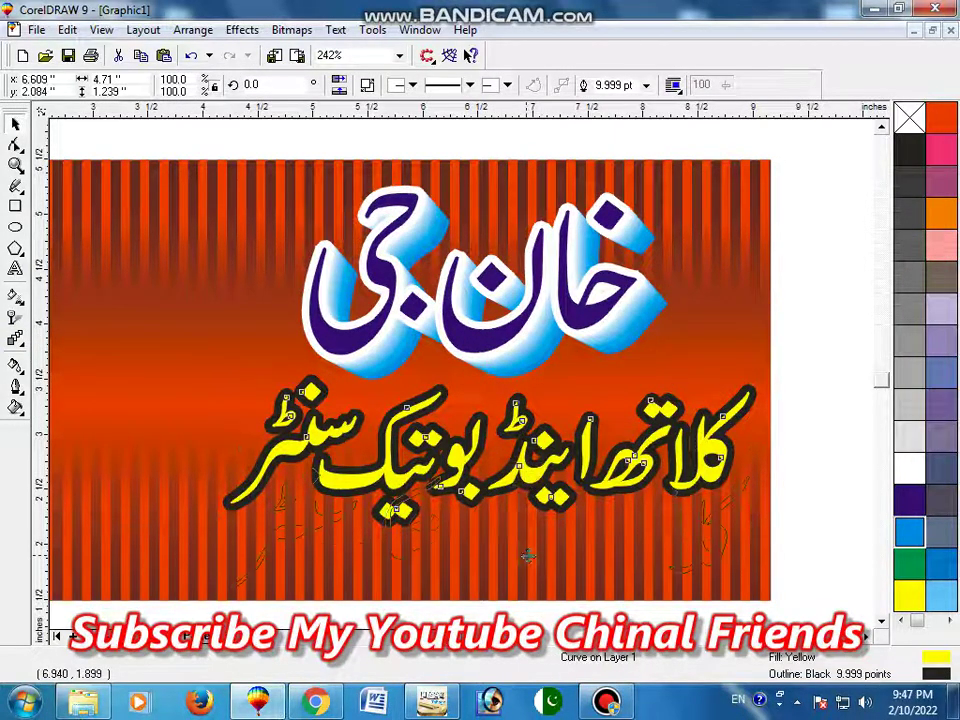
Step: Duplicate the yellow subtitle and give the copy a 15 pt magenta outline
left_click_drag(525, 470, 522, 420)
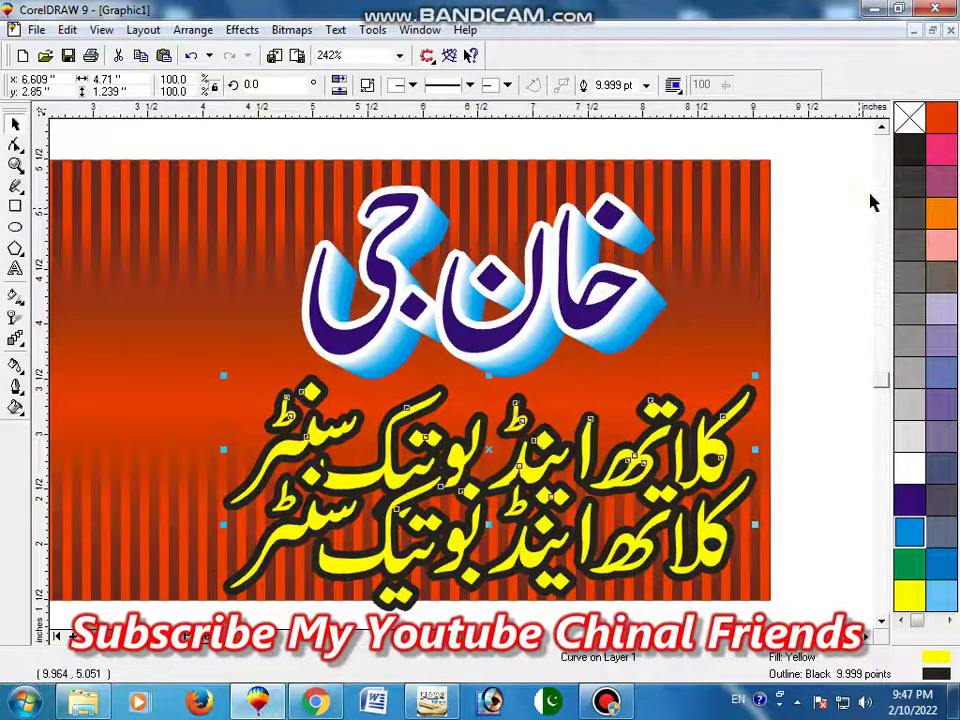
right_click(940, 148)
key("F12")
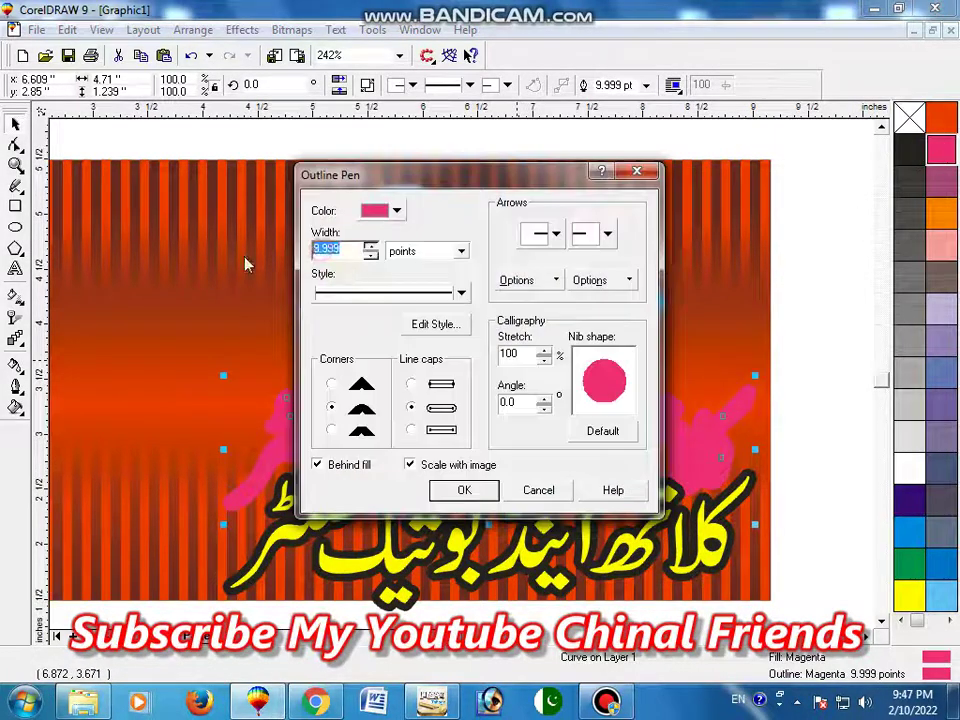
type("15")
key("Return")
Step: Align the yellow subtitle over the magenta copy, group them, then group with the title
left_click(323, 441)
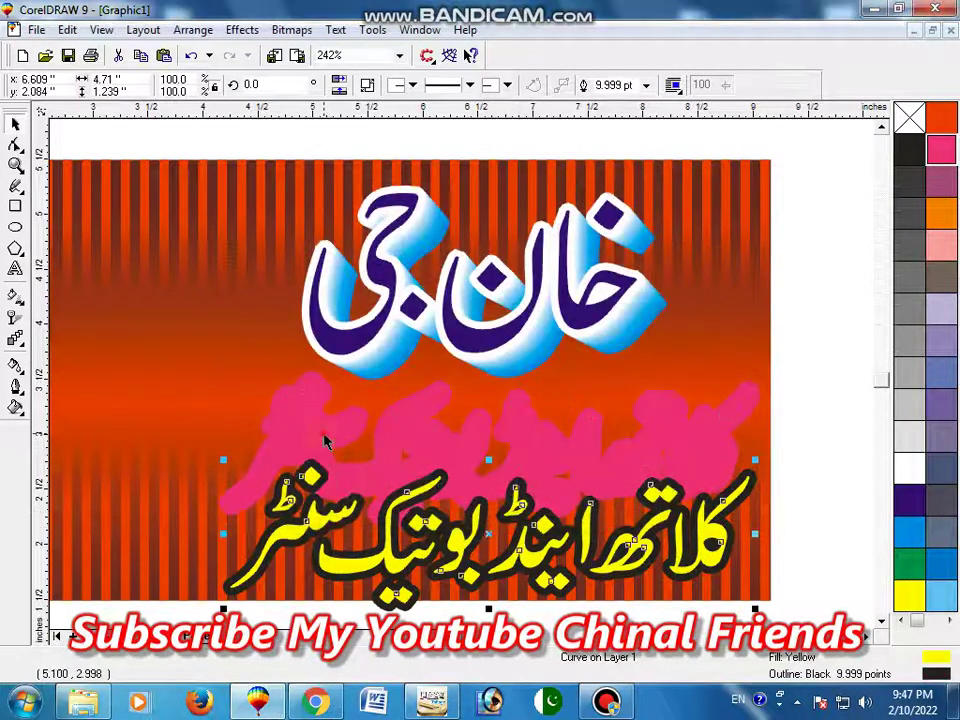
key("e")
key("ctrl+g")
left_click(435, 205, "shift")
key("ctrl+g")
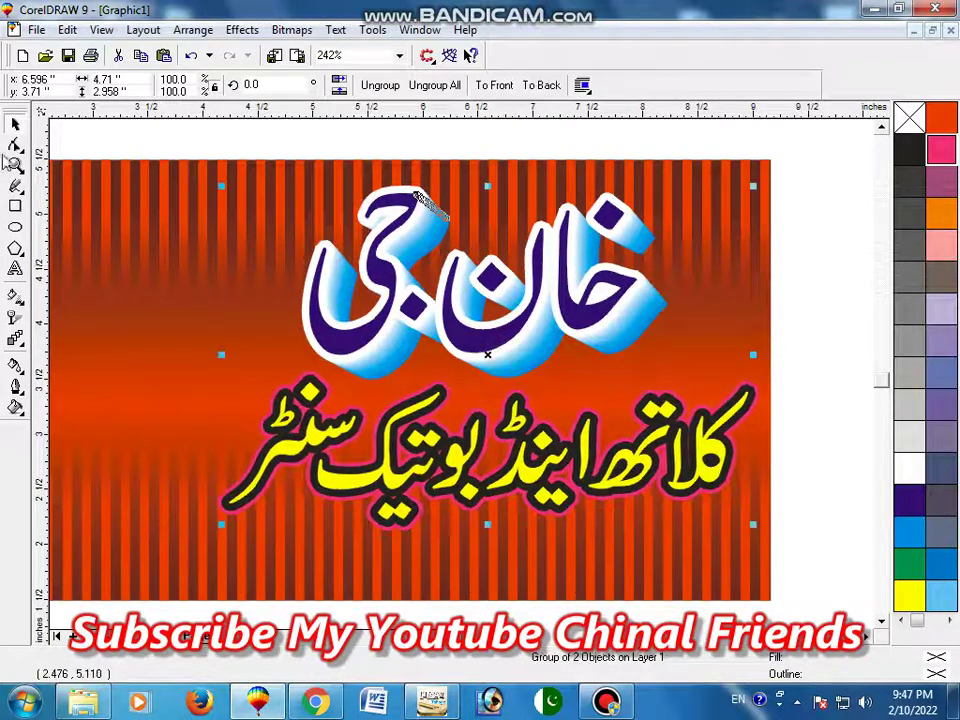
Step: Zoom out to the whole page, then zoom in on the text above the banner
double_click(15, 165)
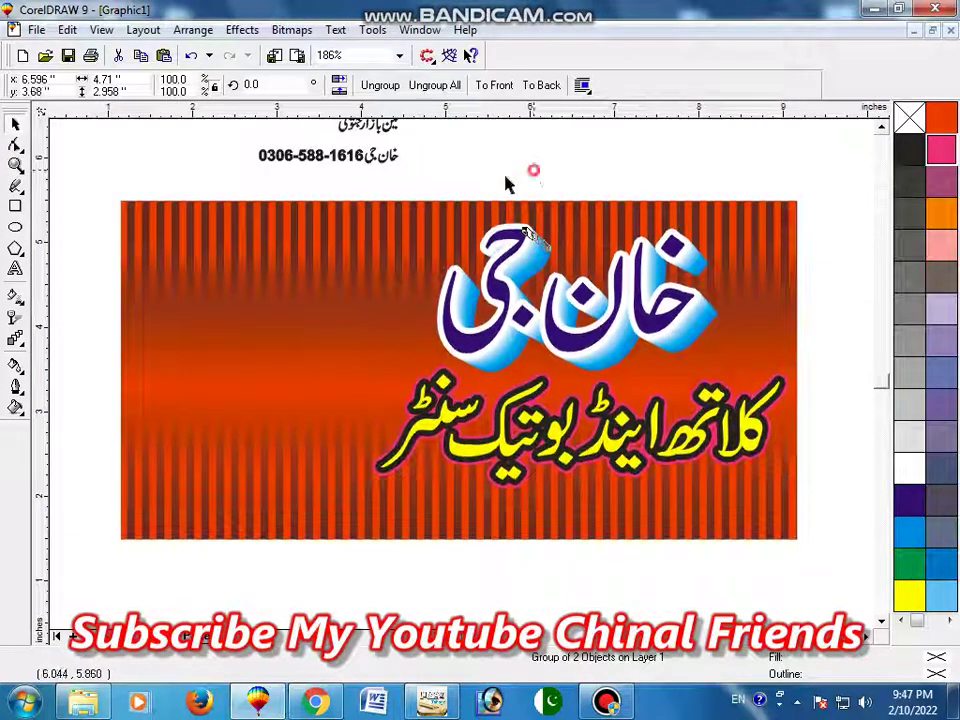
left_click(507, 184)
key("shift+F4")
key("F2")
left_click_drag(143, 190, 530, 368)
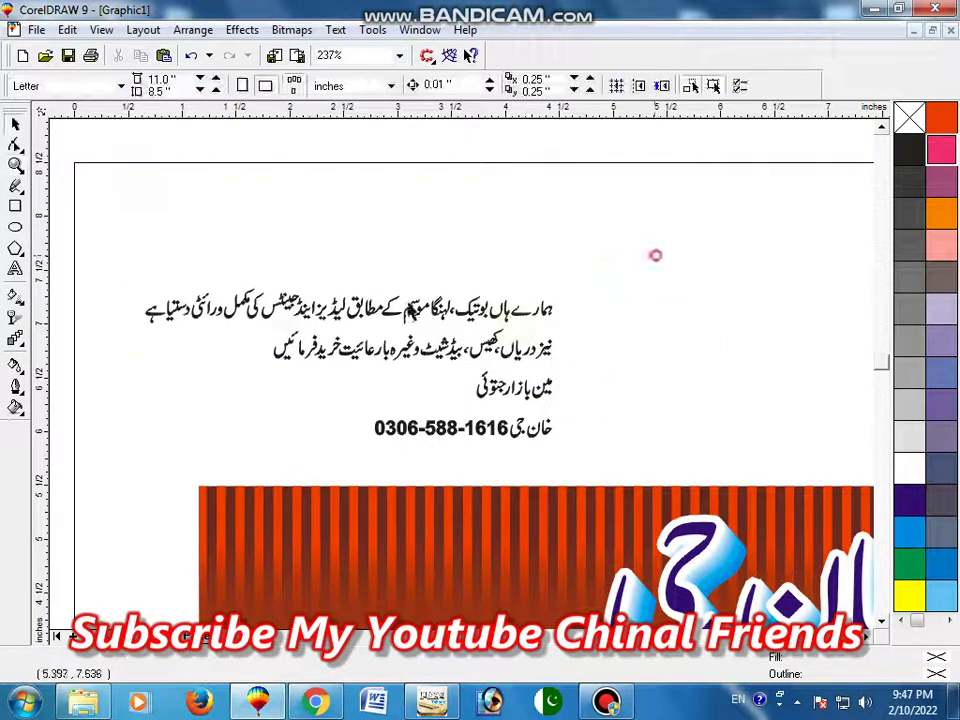
Step: Group the Urdu text lines and move the block below the banner
mouse_move(654, 255)
left_mouse_down()
mouse_move(110, 343)
mouse_move(103, 336)
left_mouse_up()
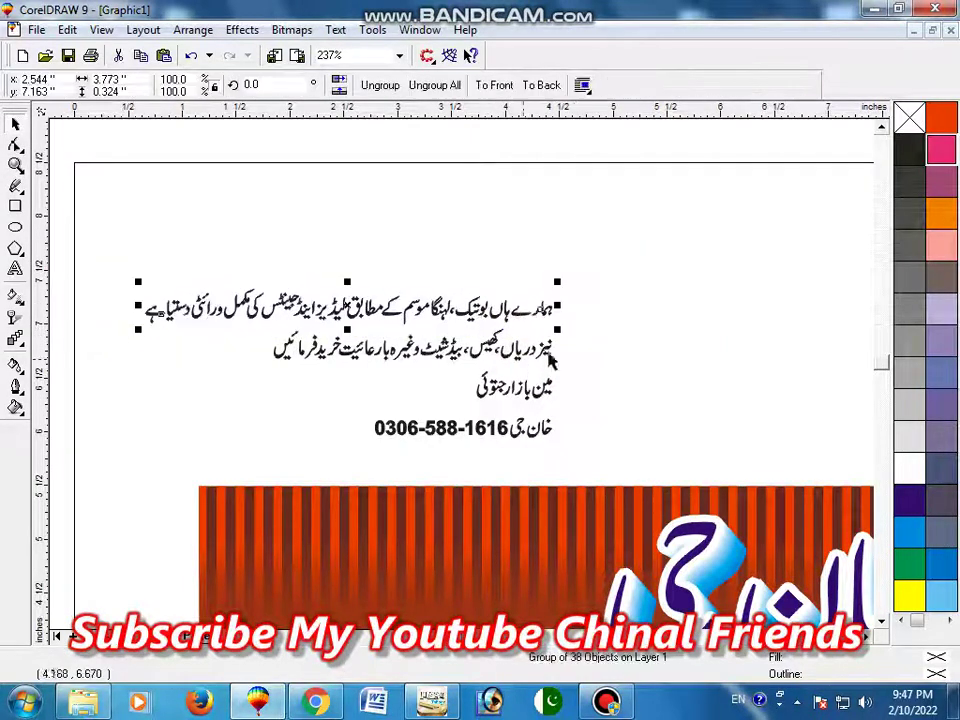
left_click_drag(303, 380, 328, 369)
key("ctrl+g")
key("F3")
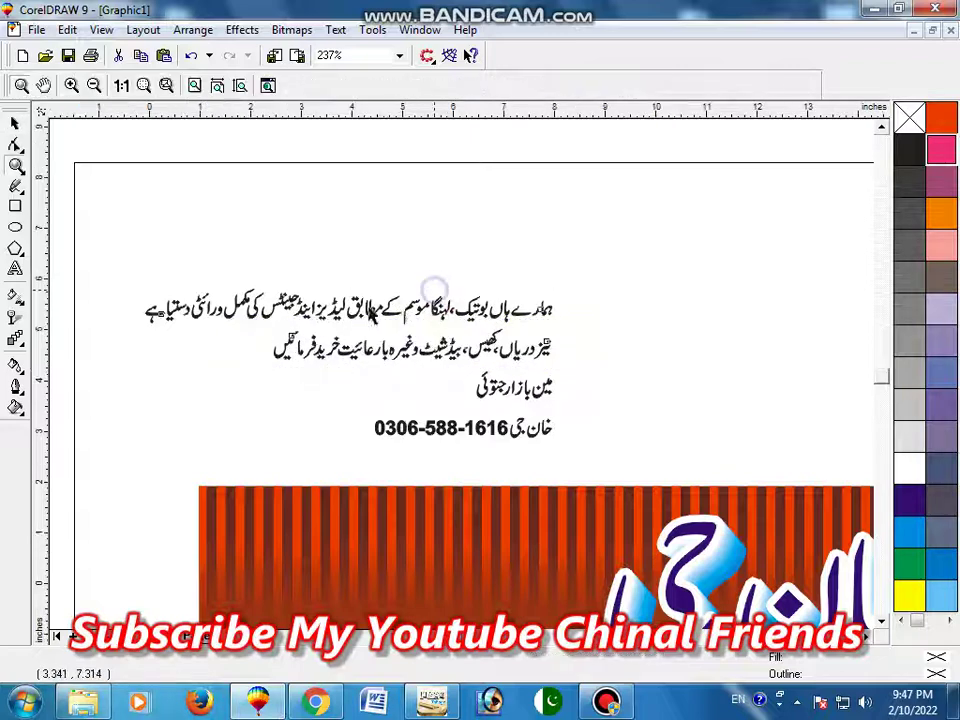
left_click_drag(330, 234, 455, 531)
key("F2")
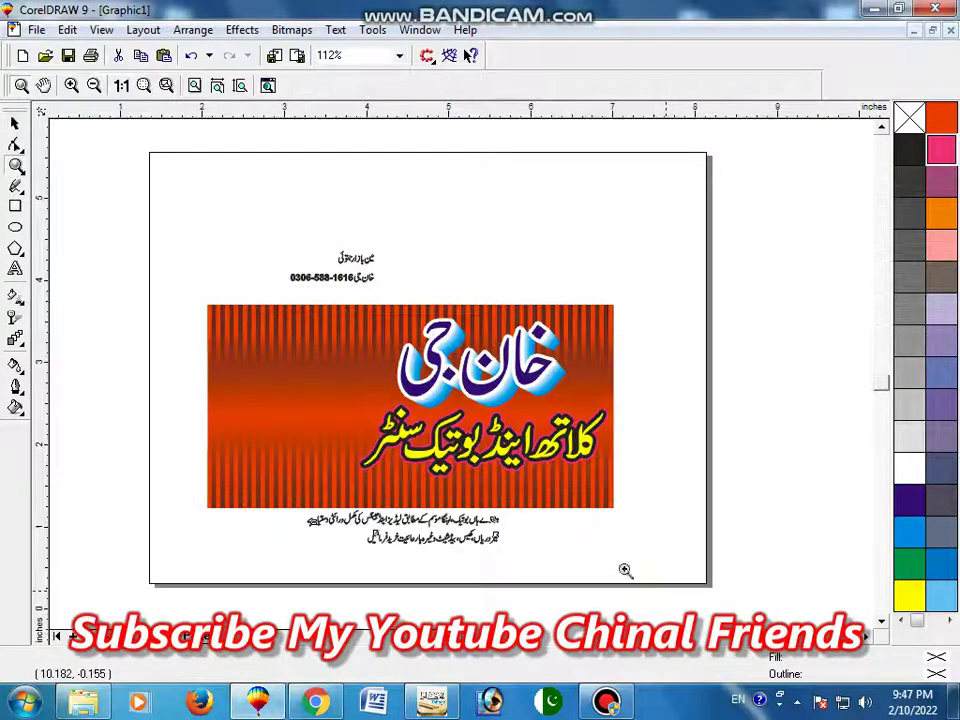
left_click_drag(626, 570, 172, 340)
Step: Draw a rectangle, group the two bottom bars, and inspect the gap and ends
left_click(15, 206)
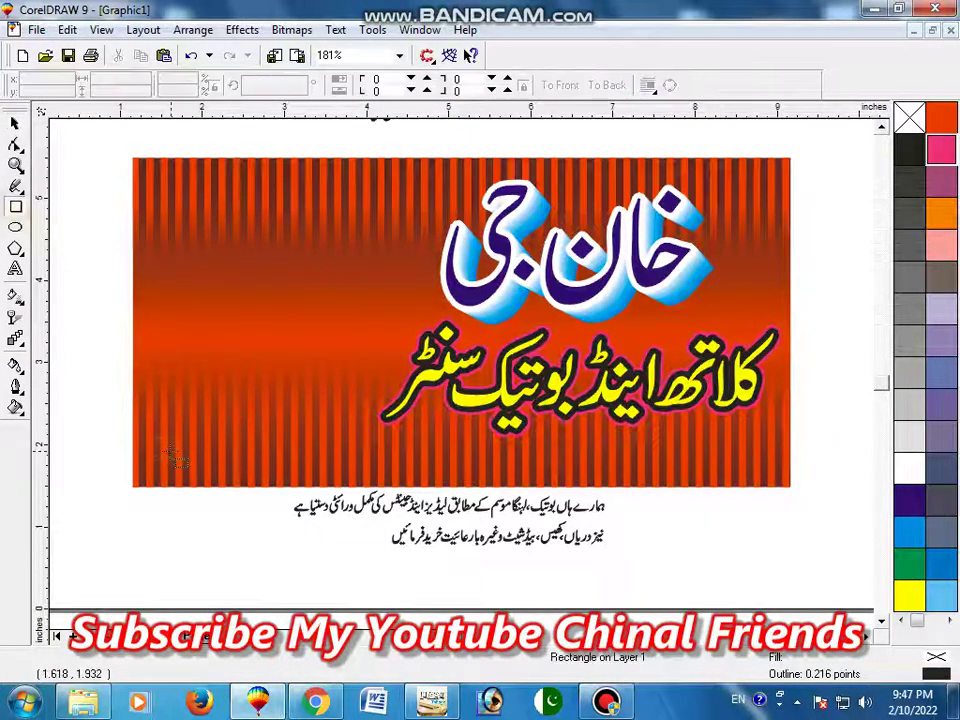
mouse_move(145, 440)
left_mouse_down()
mouse_move(466, 476)
mouse_move(224, 476)
left_mouse_up()
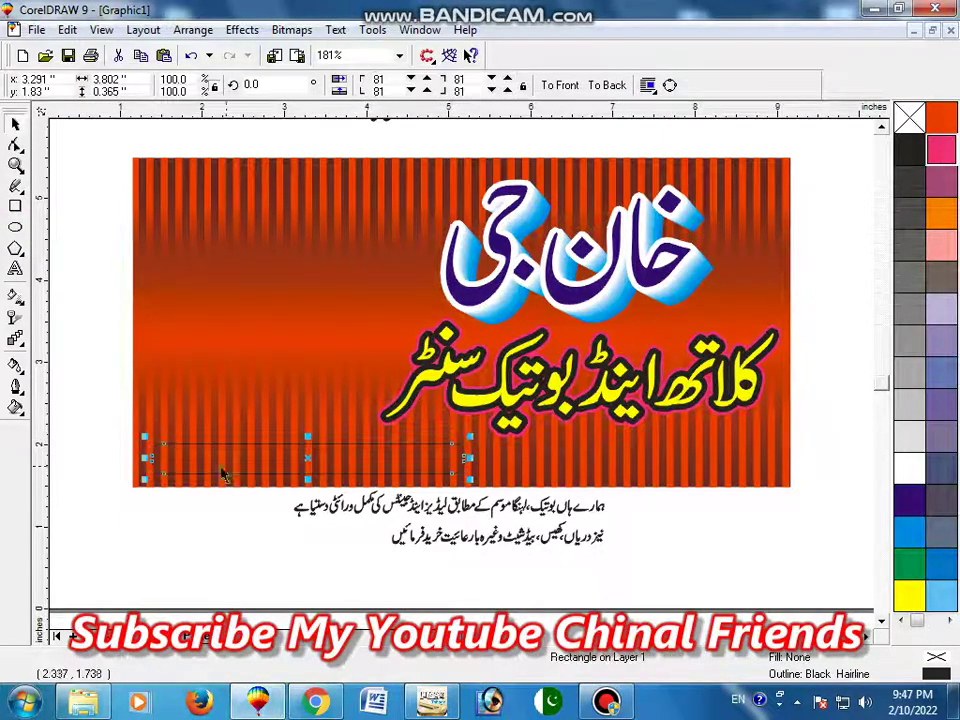
left_click(400, 473, "shift")
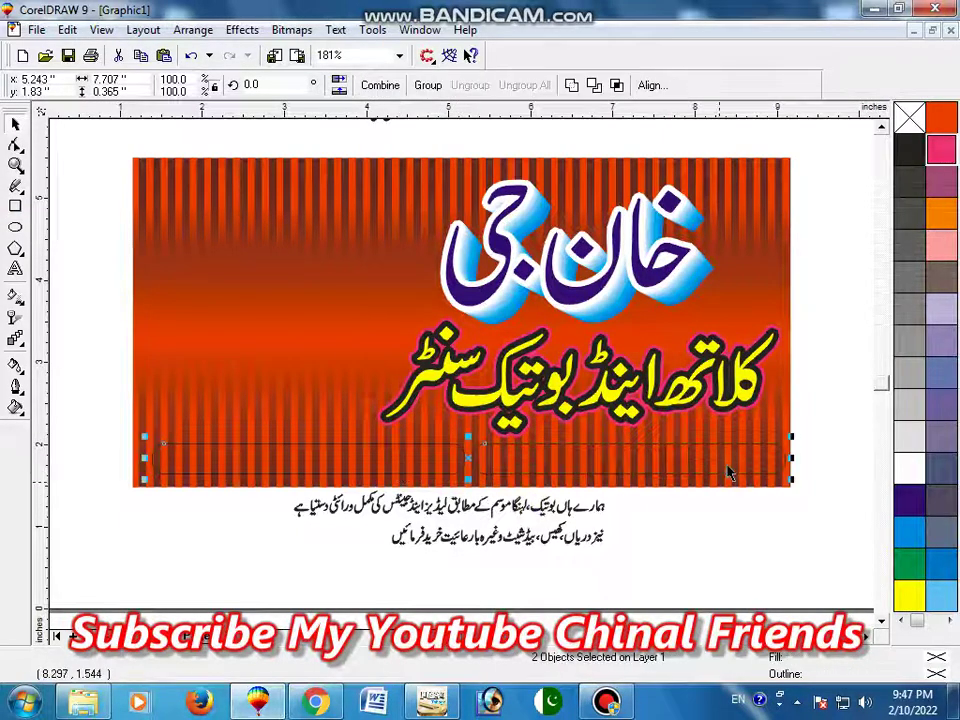
key("ctrl+g")
key("F2")
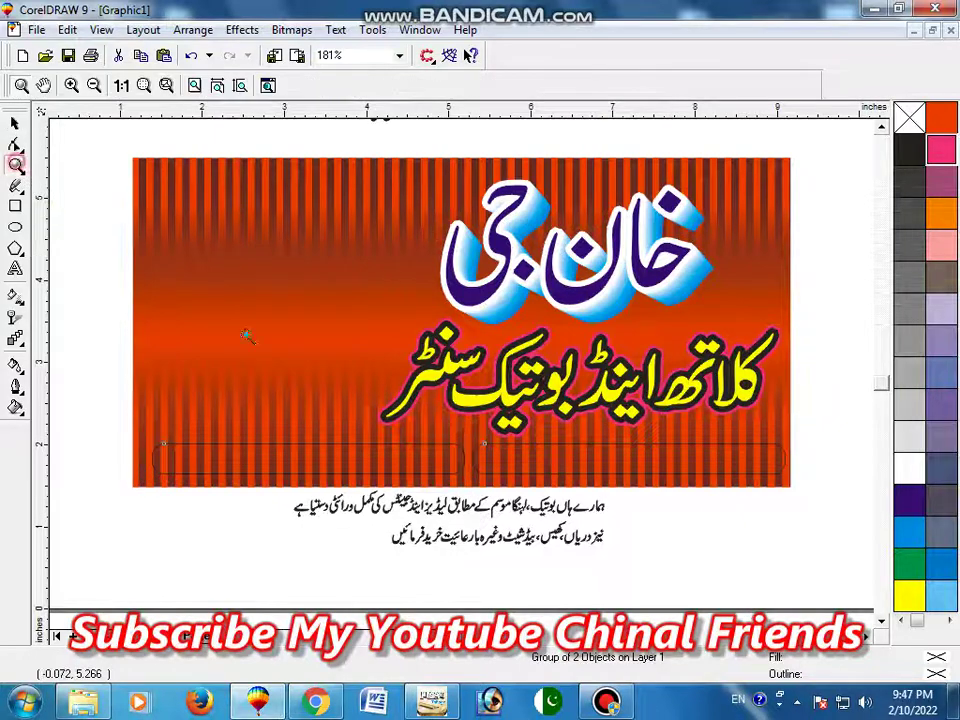
left_click_drag(360, 405, 570, 490)
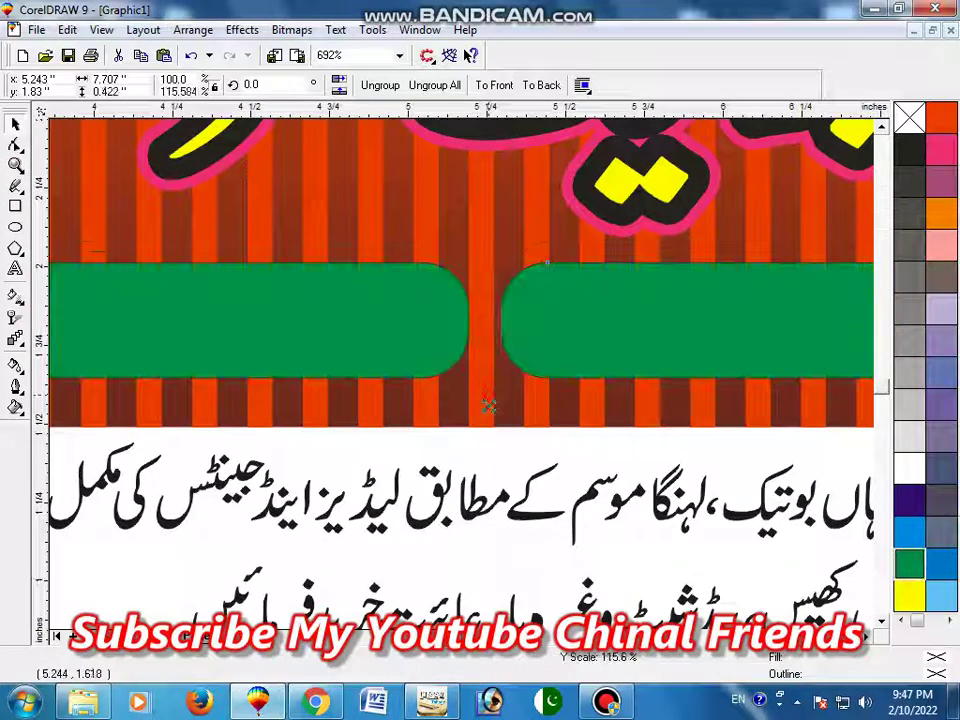
key("F3")
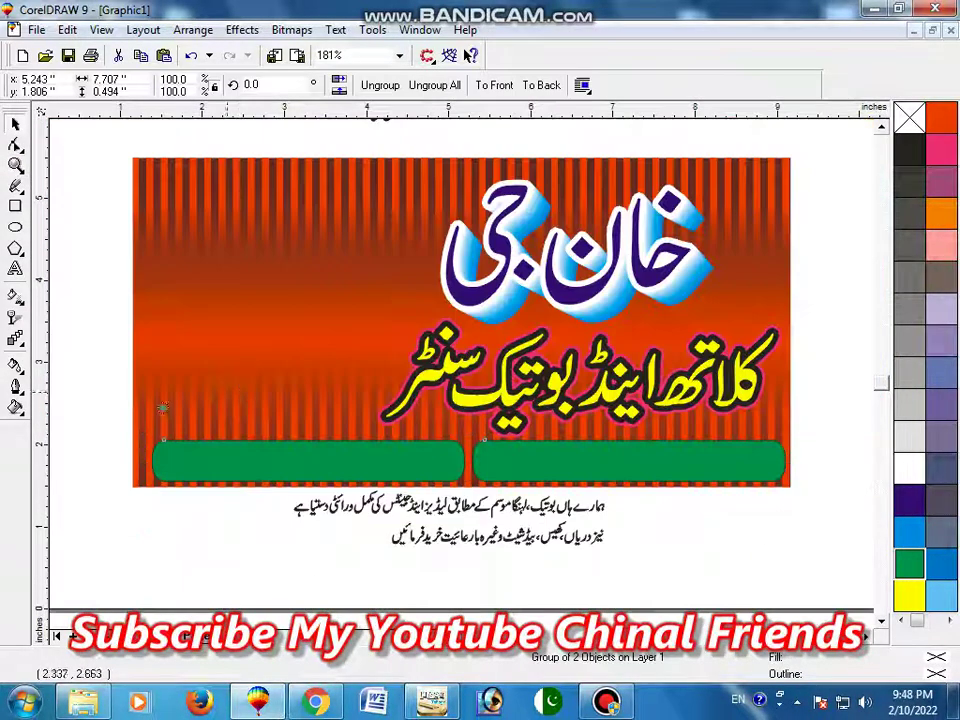
key("F2")
left_click_drag(162, 408, 285, 525)
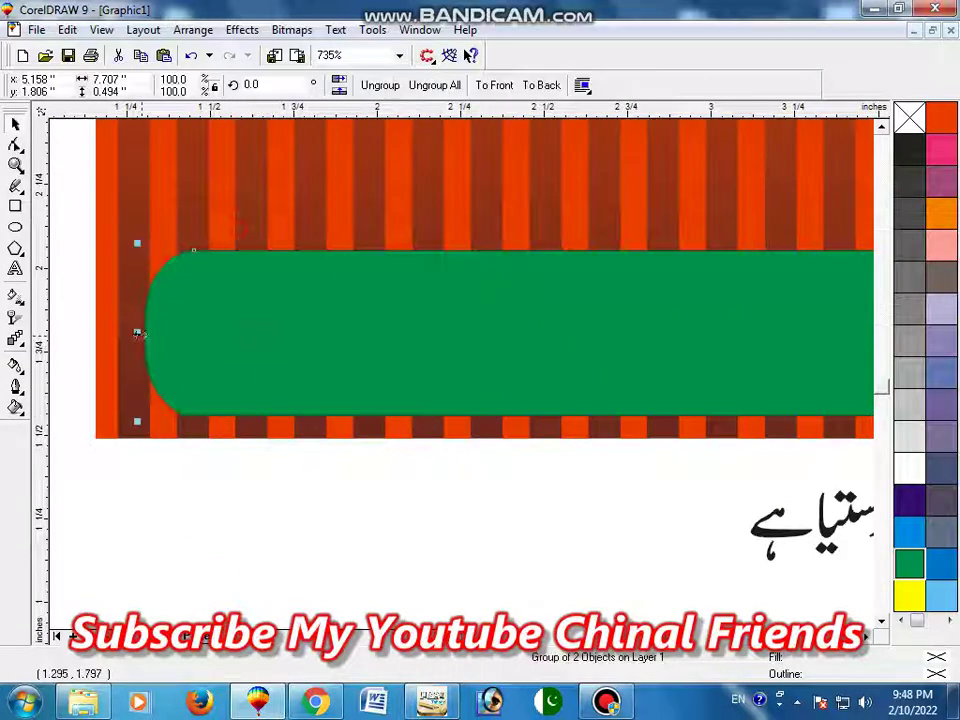
key("F3")
Step: Give the bottom bars a green-to-yellow fountain fill
key("F2")
left_click_drag(345, 360, 624, 530)
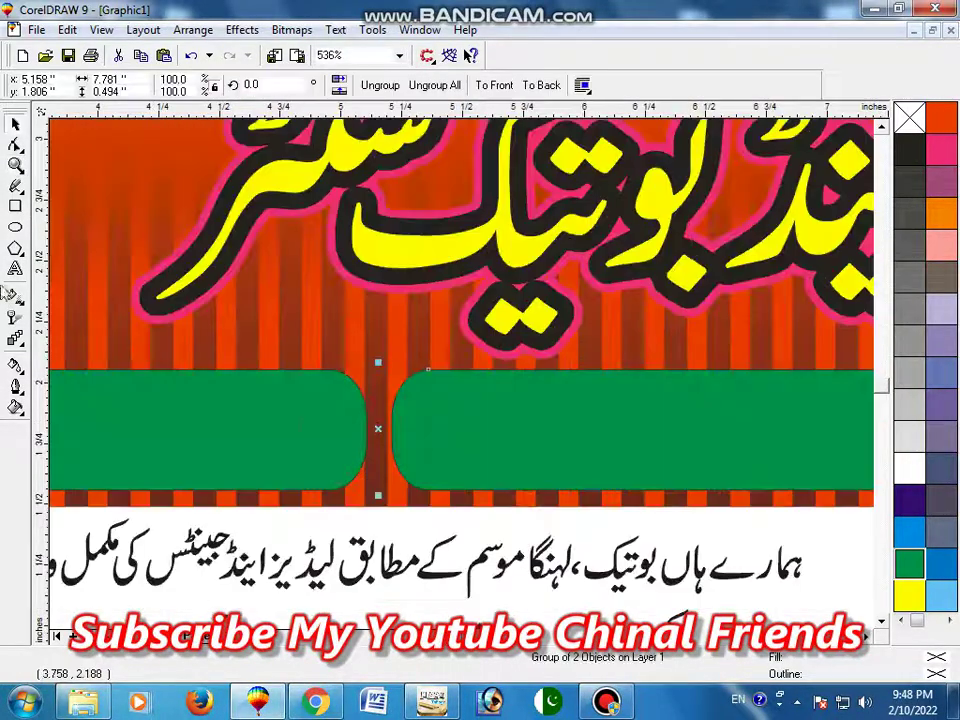
left_click(14, 297)
left_click_drag(293, 448, 292, 443)
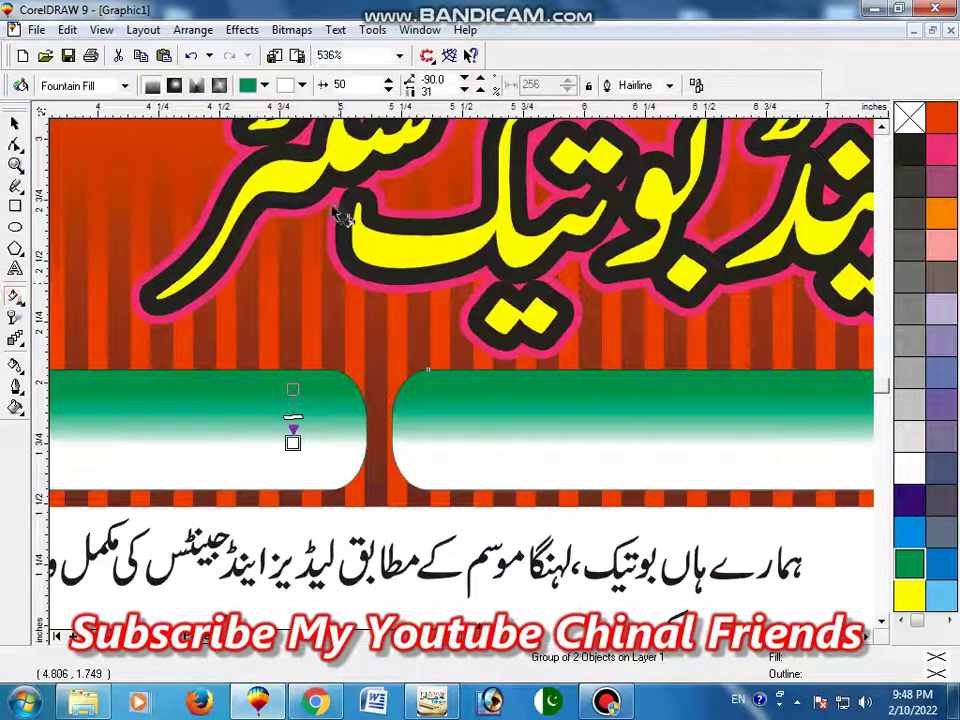
left_click(301, 85)
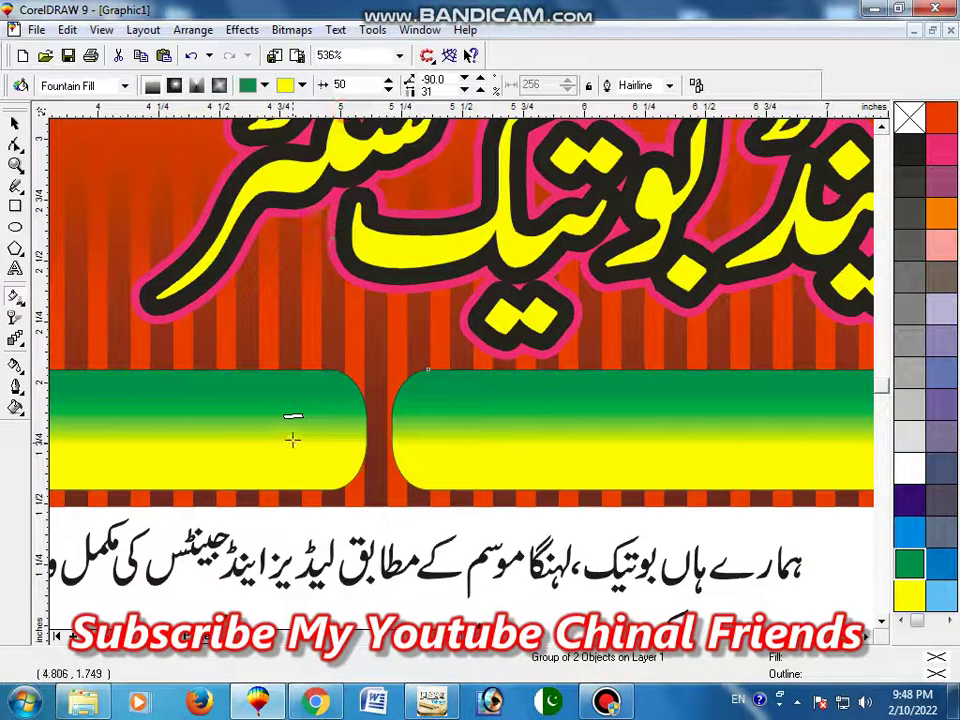
key("space")
Step: Outline the bars in 3 pt green, behind fill and scaled with the image
key("F12")
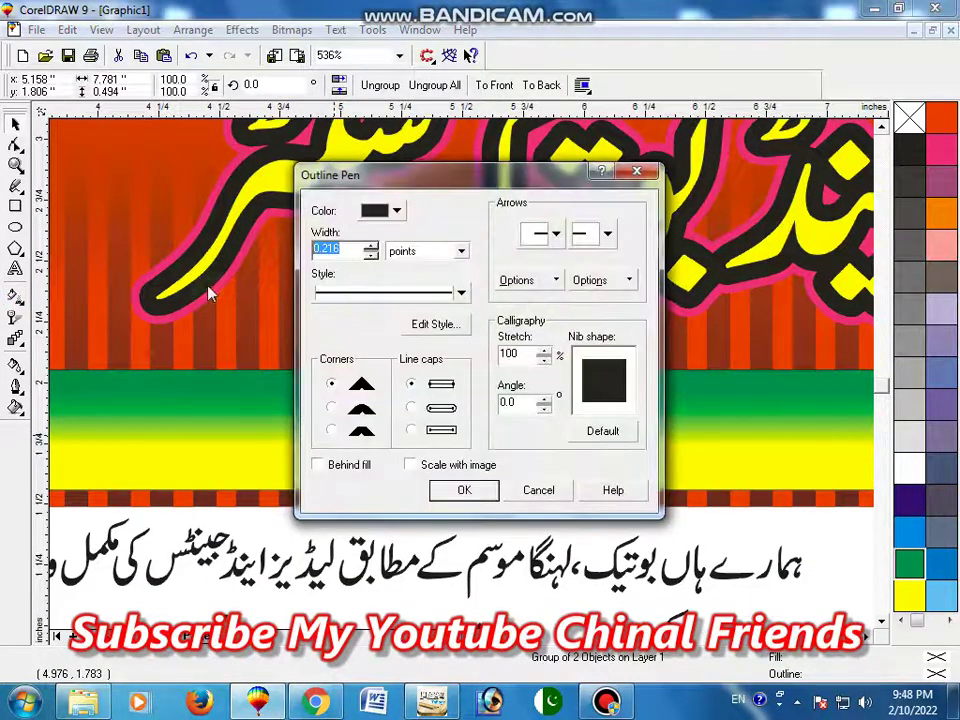
type("2")
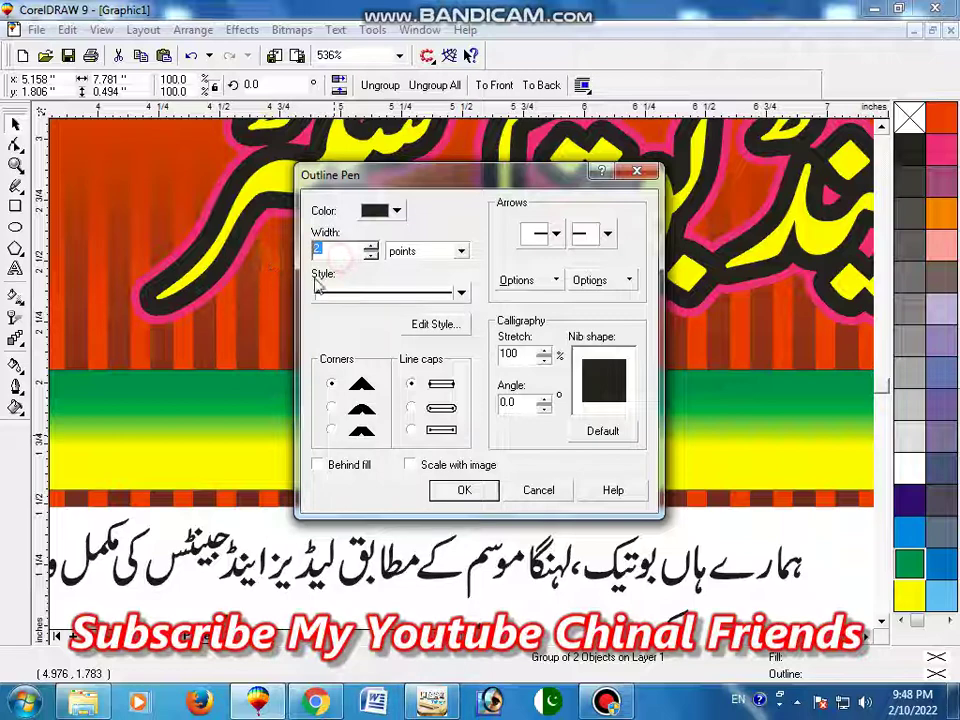
type("3")
left_click(396, 210)
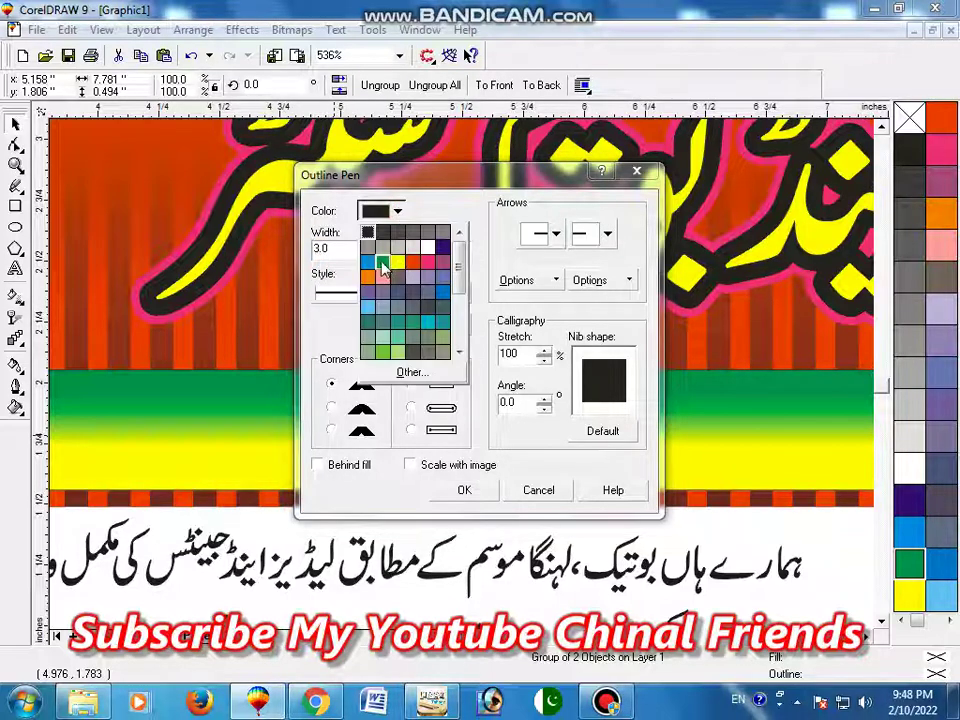
left_click(383, 350)
left_click(317, 465)
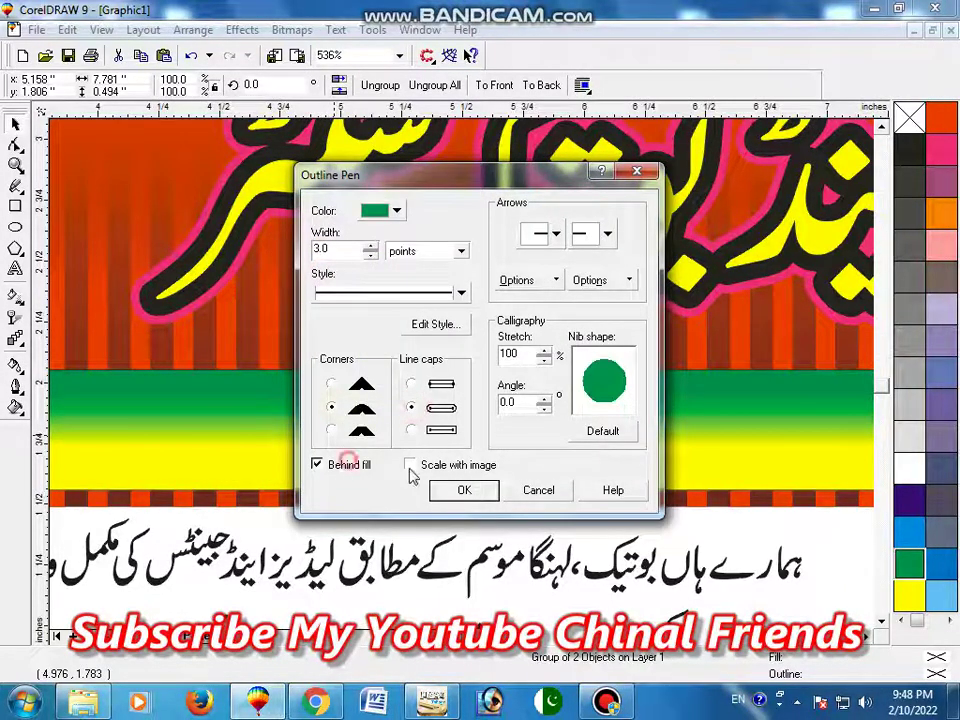
left_click(410, 465)
left_click(464, 490)
left_click(15, 165)
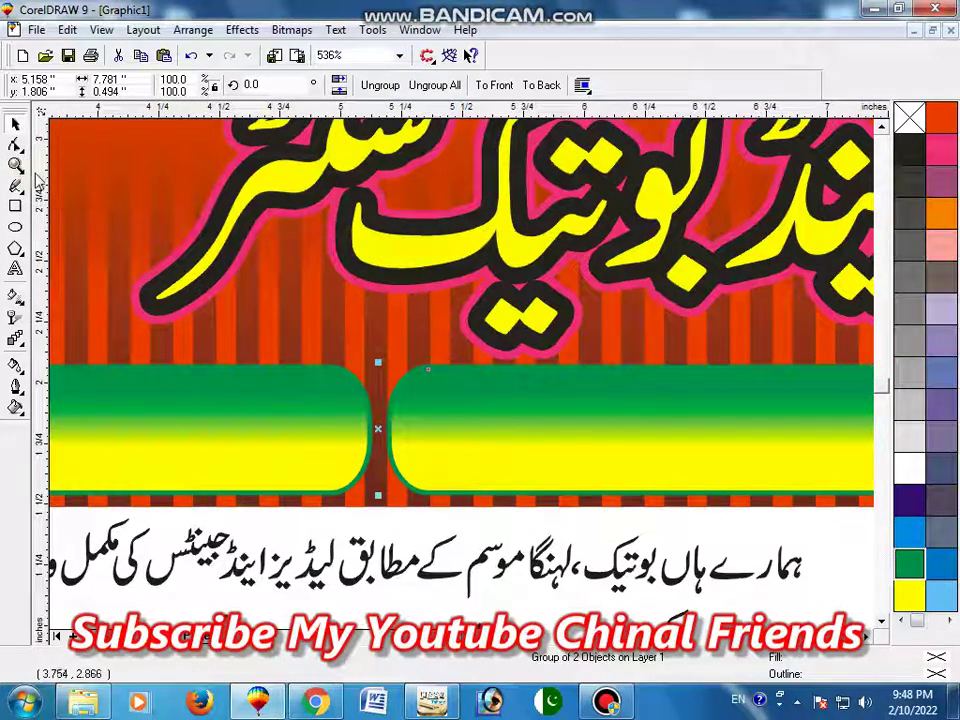
key("F4")
left_click(584, 510)
Step: Move one Urdu line onto each bottom bar and resize both to fit
left_click_drag(584, 510, 738, 471)
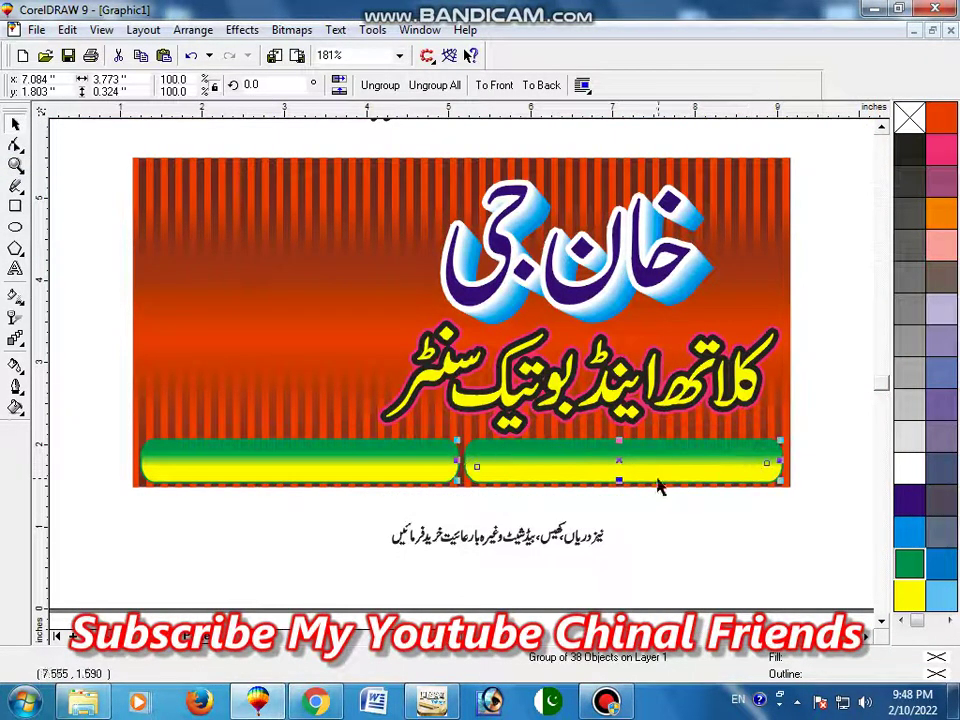
left_click_drag(528, 530, 334, 453)
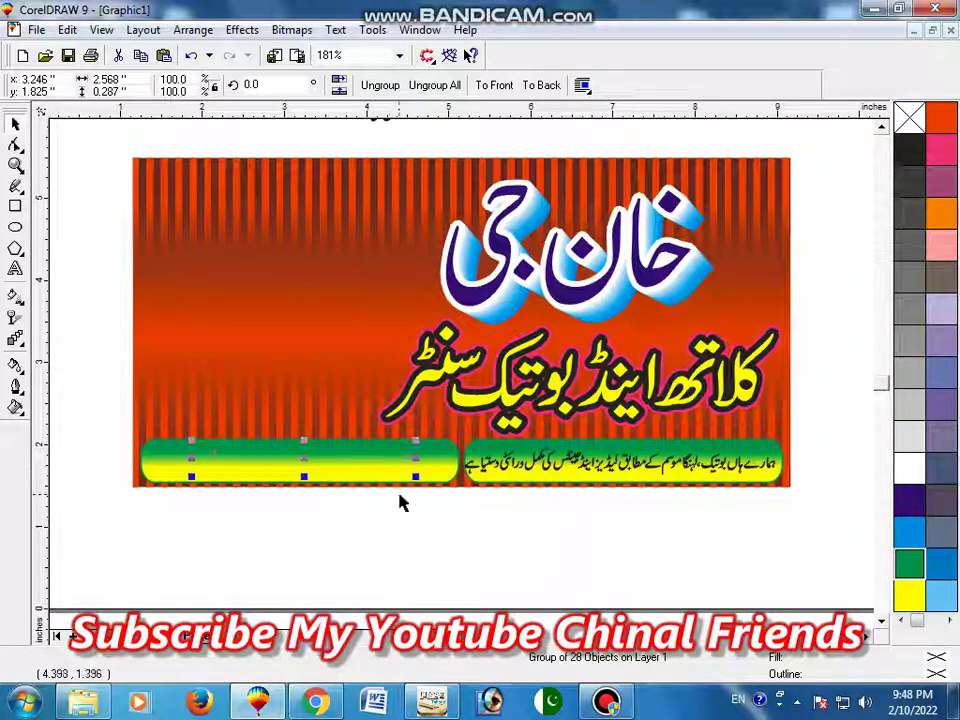
left_click_drag(396, 476, 437, 482)
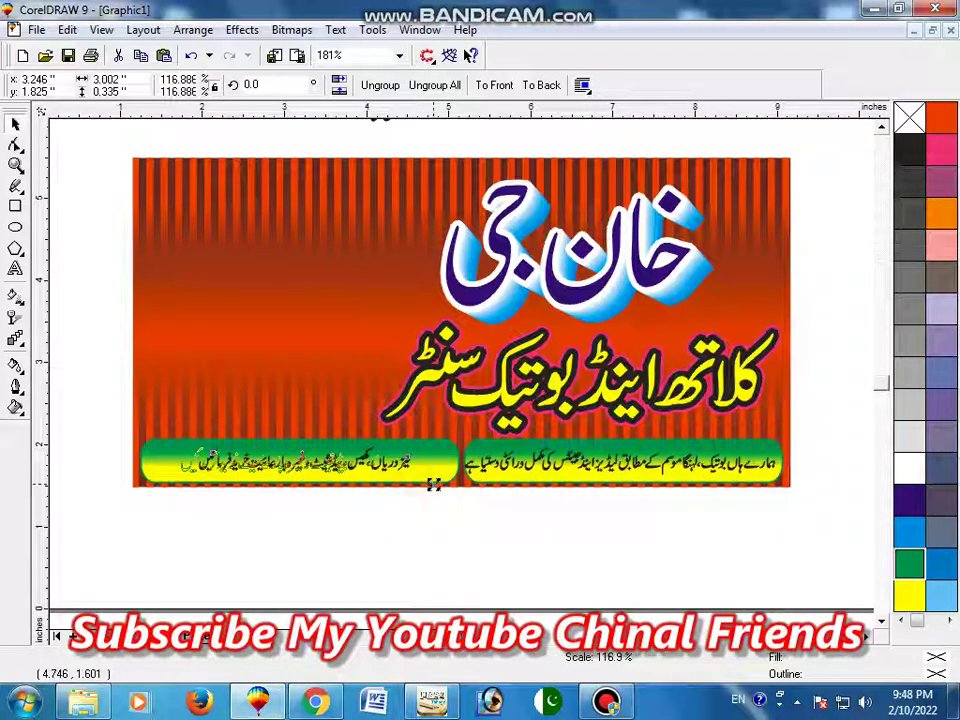
key("Tab")
key("Tab")
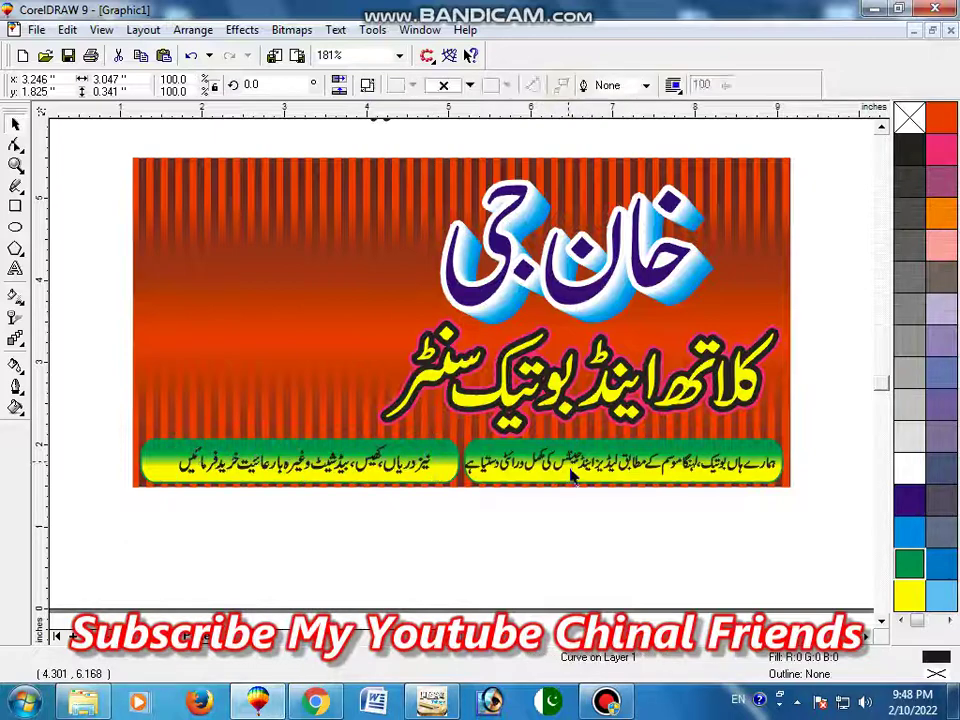
key("Tab")
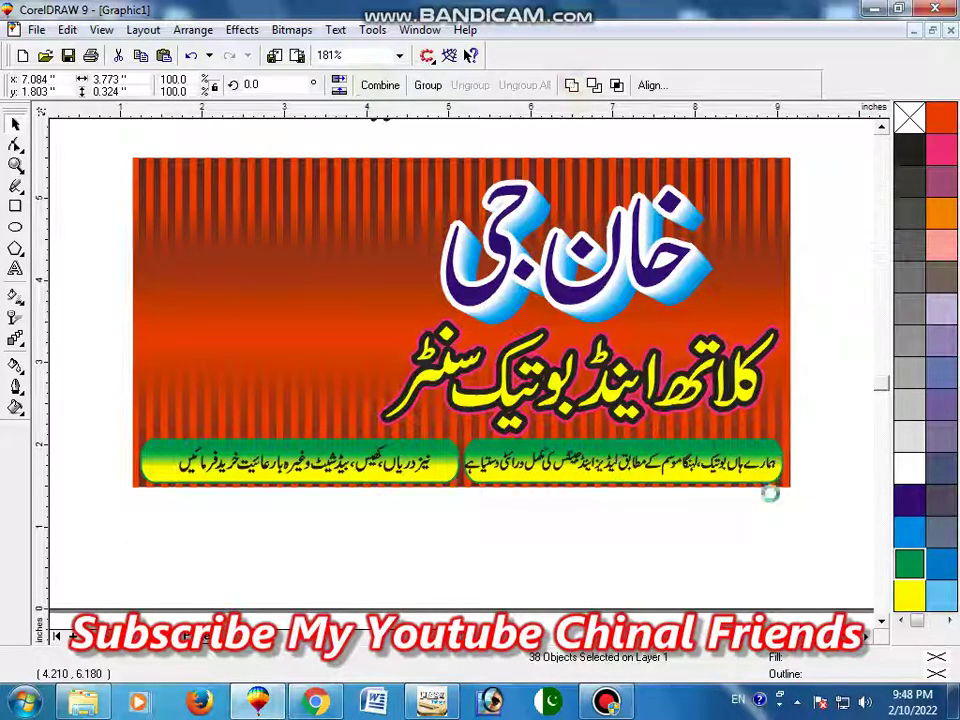
mouse_move(780, 481)
left_mouse_down()
mouse_move(735, 478)
mouse_move(667, 444)
left_mouse_up()
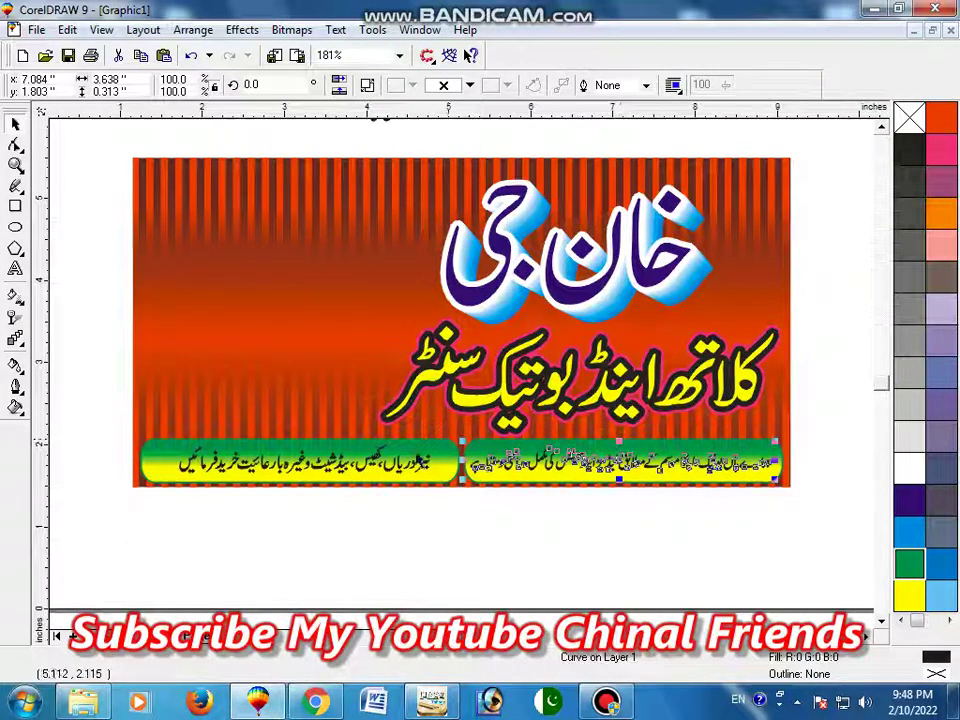
Step: Give both bar texts a 2.5 pt white outline with rounded corners and caps
left_click(418, 474, "shift")
key("F12")
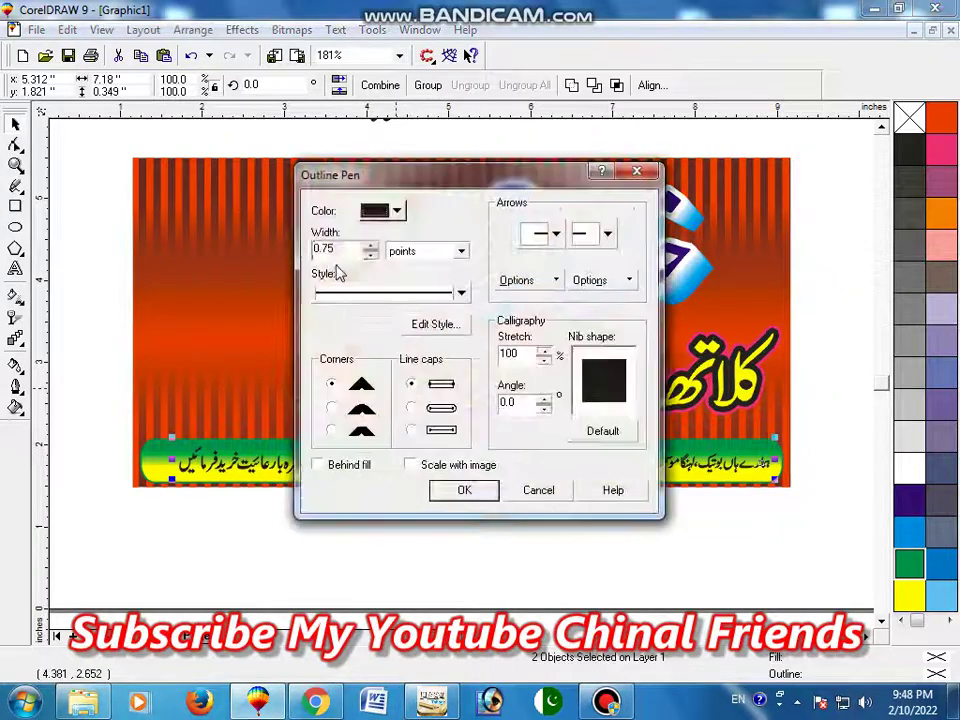
double_click(336, 248)
type("2.5")
left_click(396, 211)
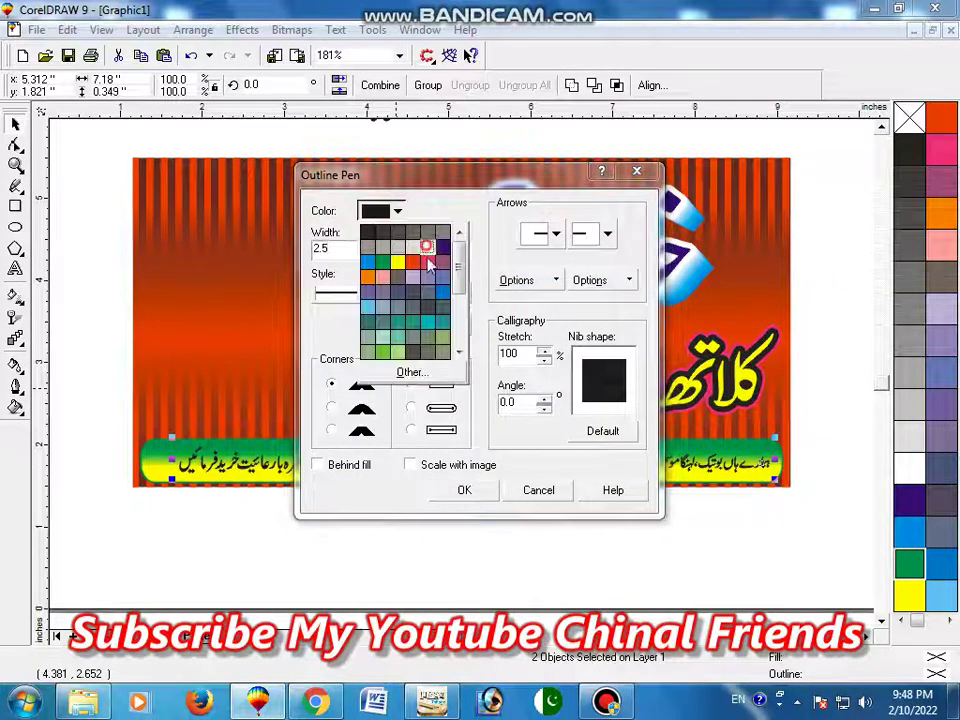
left_click(390, 235)
left_click(410, 407)
left_click(331, 407)
left_click(437, 490)
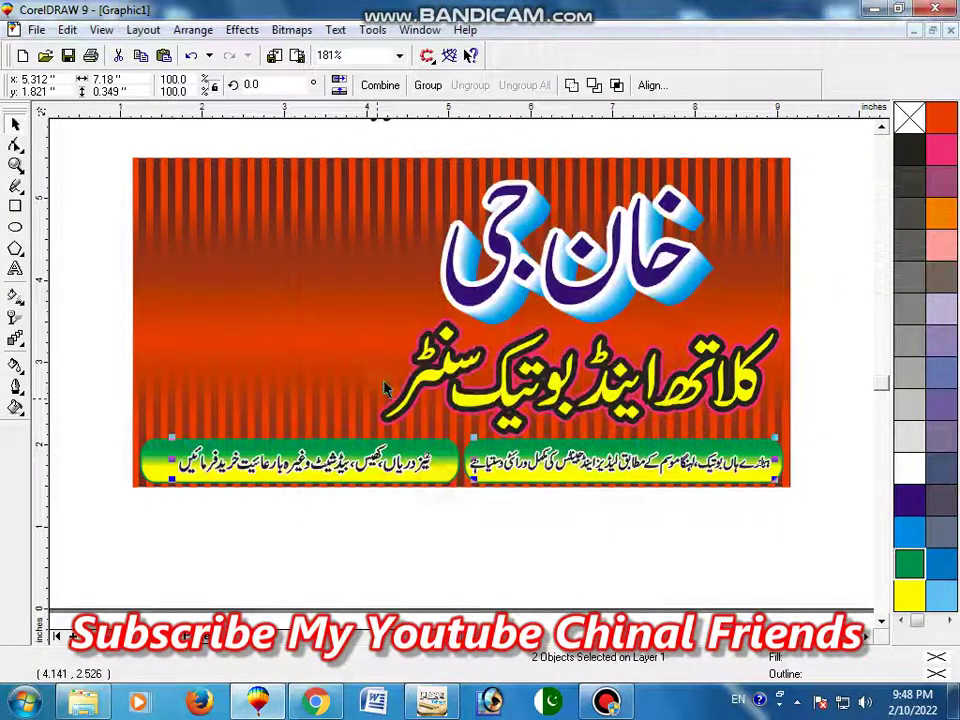
Step: Thicken the white text outline to 4 pt
key("F12")
double_click(336, 250)
type("4")
key("Return")
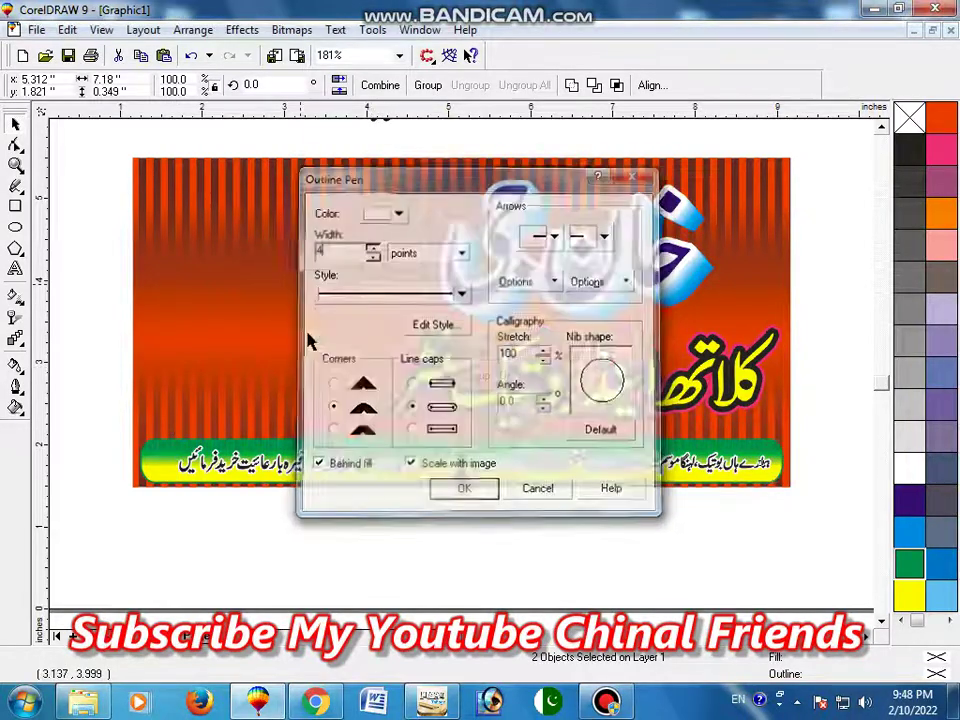
left_click(15, 165)
Step: Zoom in and check selections of the text on the right bar
left_click_drag(382, 375, 673, 520)
key("space")
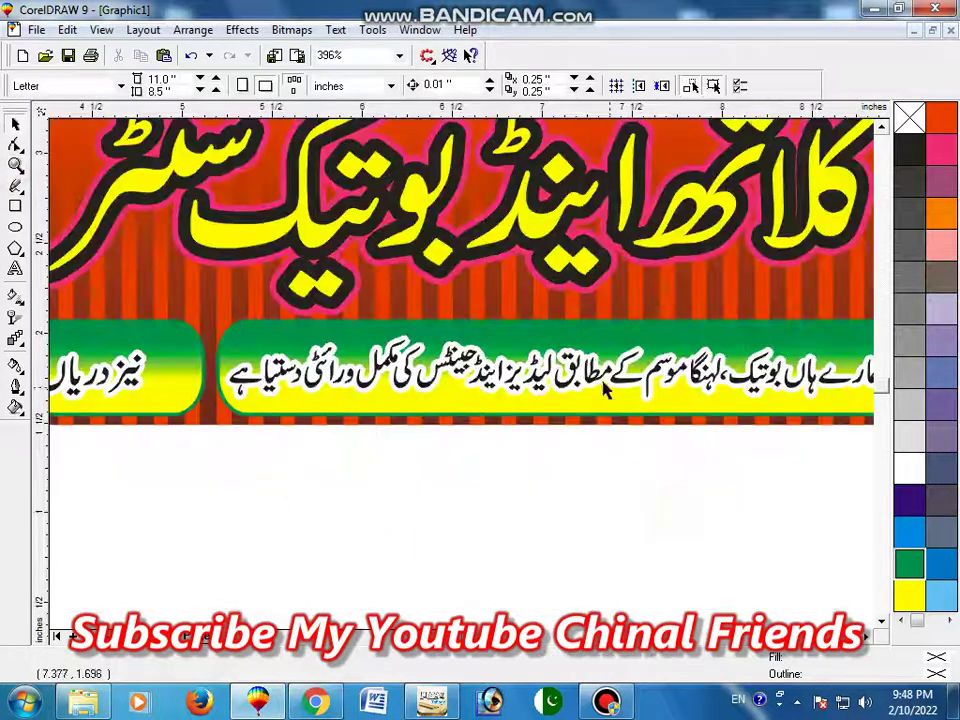
left_click(563, 360)
left_click(390, 130)
left_click(534, 506)
left_click(519, 398)
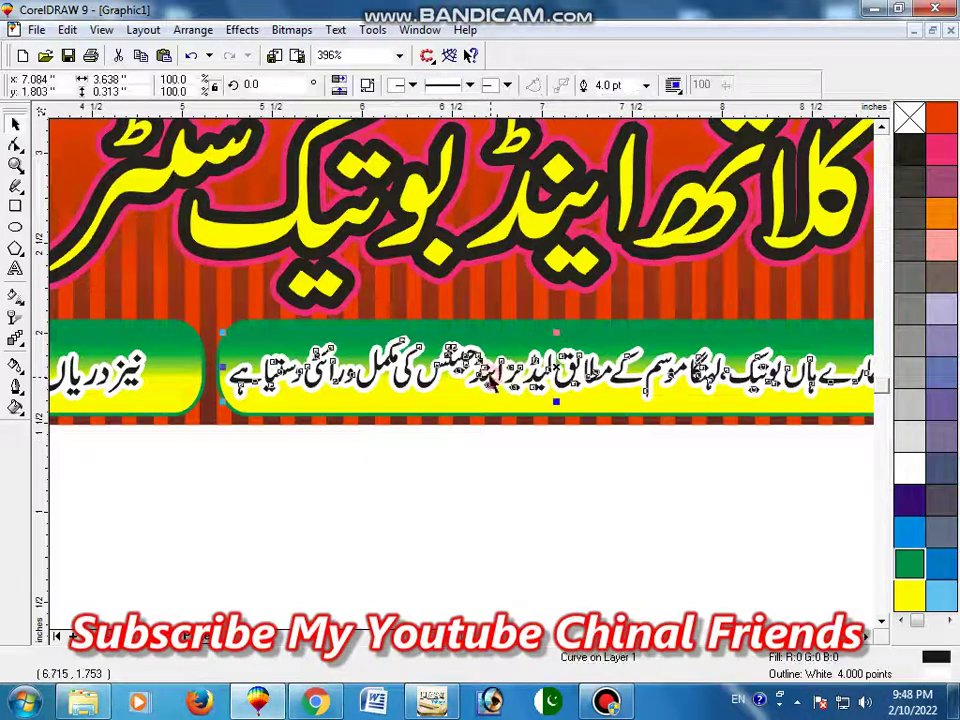
left_click(489, 403, "shift")
left_click(523, 435)
key("F3")
Step: Select the left bar objects and zoom in on the left bar's text
left_click(381, 484)
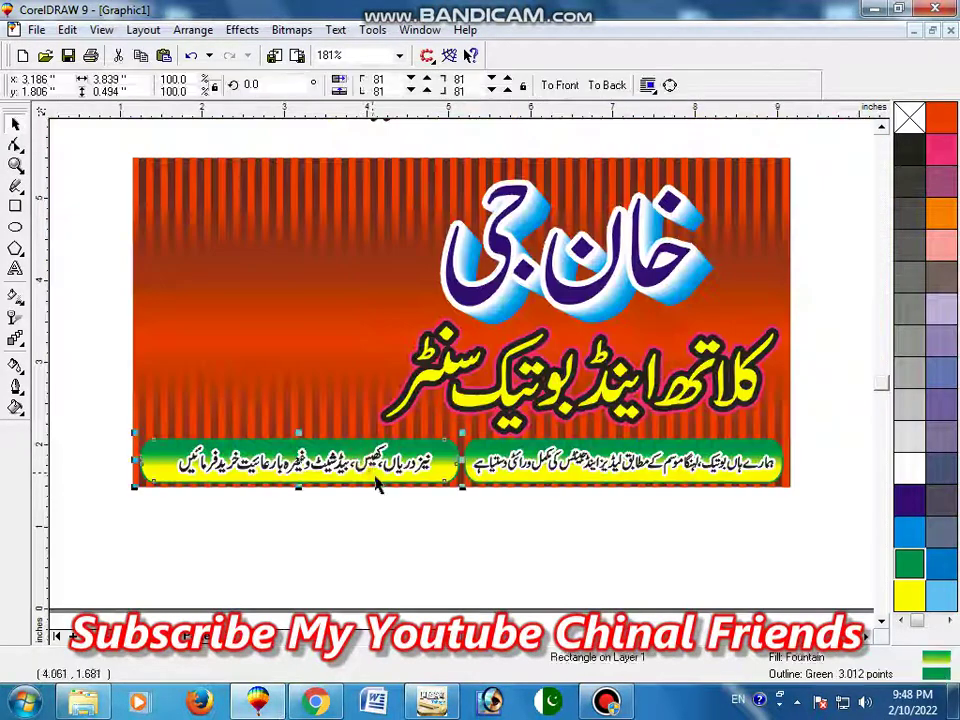
left_click(400, 470, "shift")
key("z")
left_click_drag(477, 517, 336, 437)
key("space")
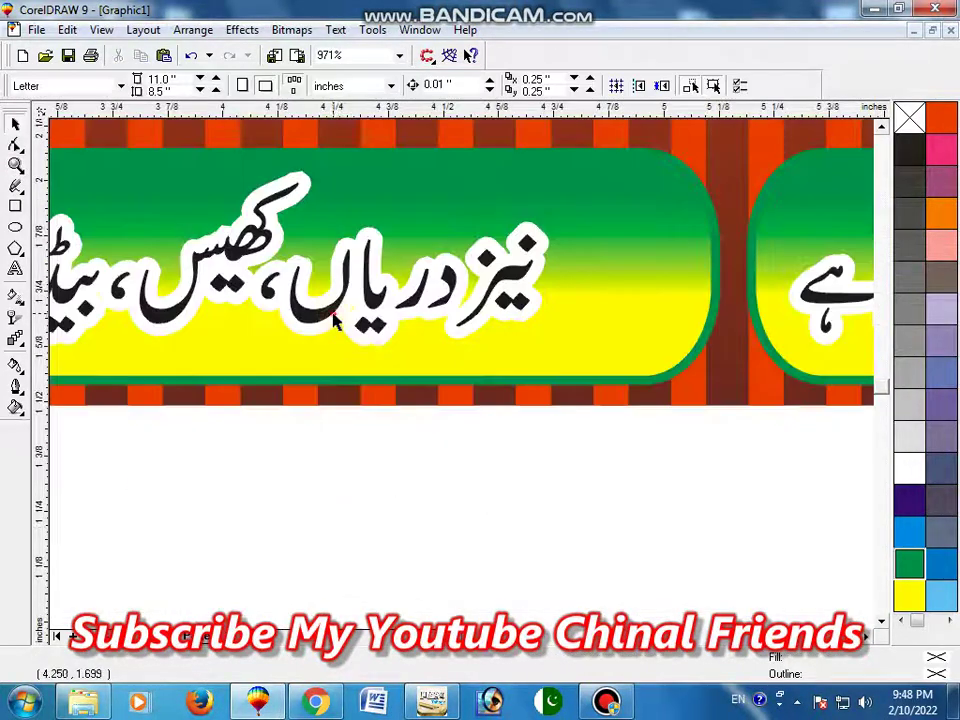
left_click(500, 290)
Step: Move the phone-number text from above the page down into the banner
key("F3")
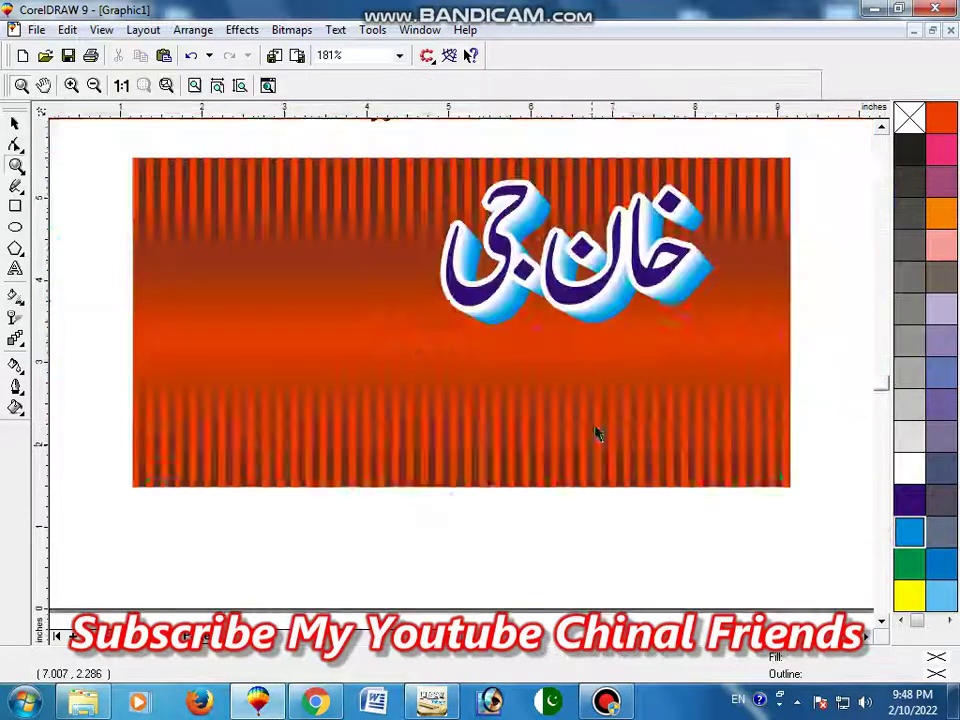
key("shift+F4")
left_click_drag(154, 214, 665, 535)
key("space")
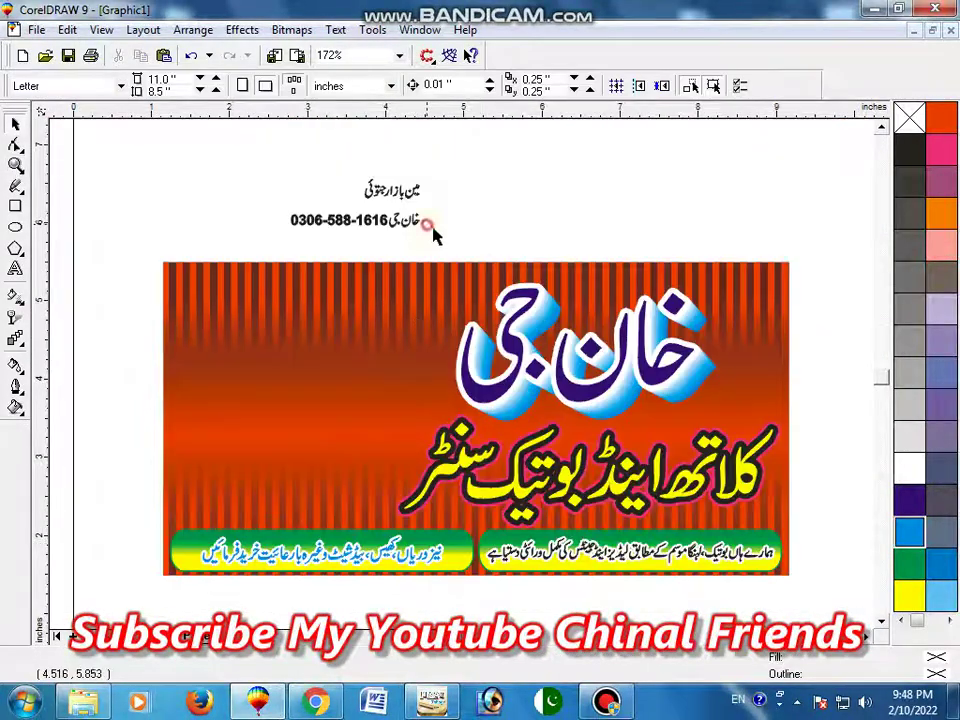
left_click_drag(458, 250, 266, 206)
left_click_drag(347, 237, 314, 315)
Step: Enlarge the phone-number line about twice and nudge the خان letters slightly left
key("F2")
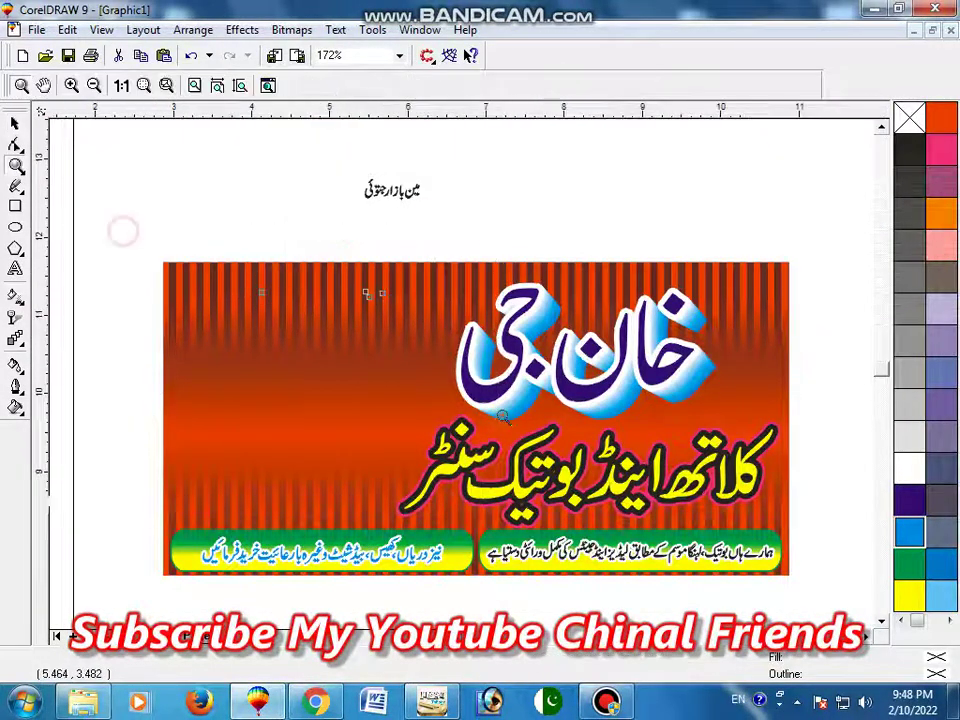
left_click_drag(130, 215, 495, 430)
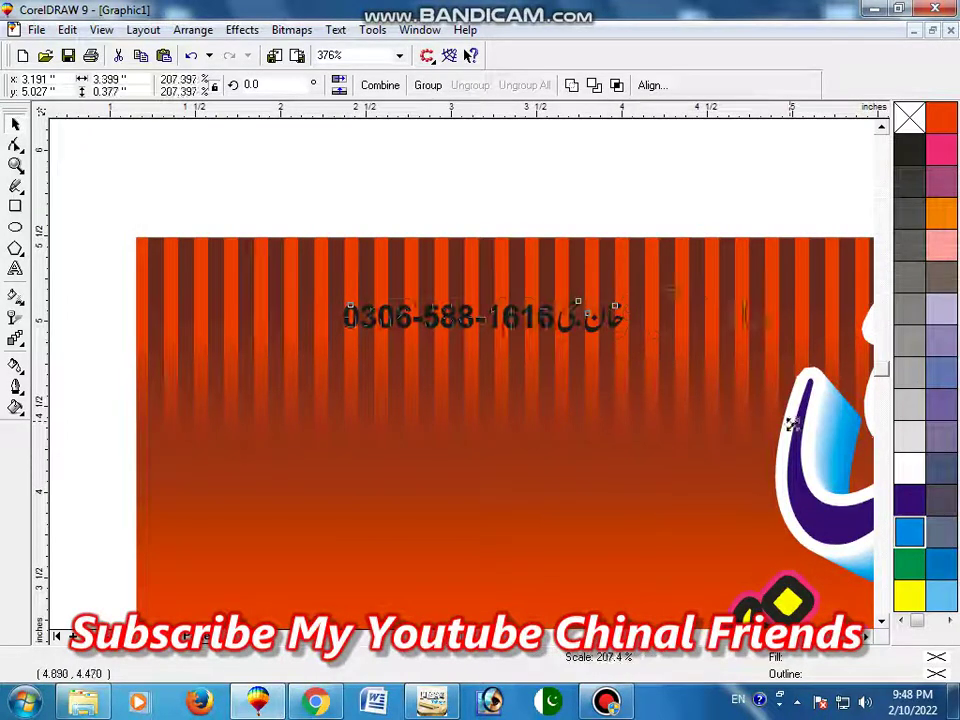
left_click_drag(630, 338, 790, 364)
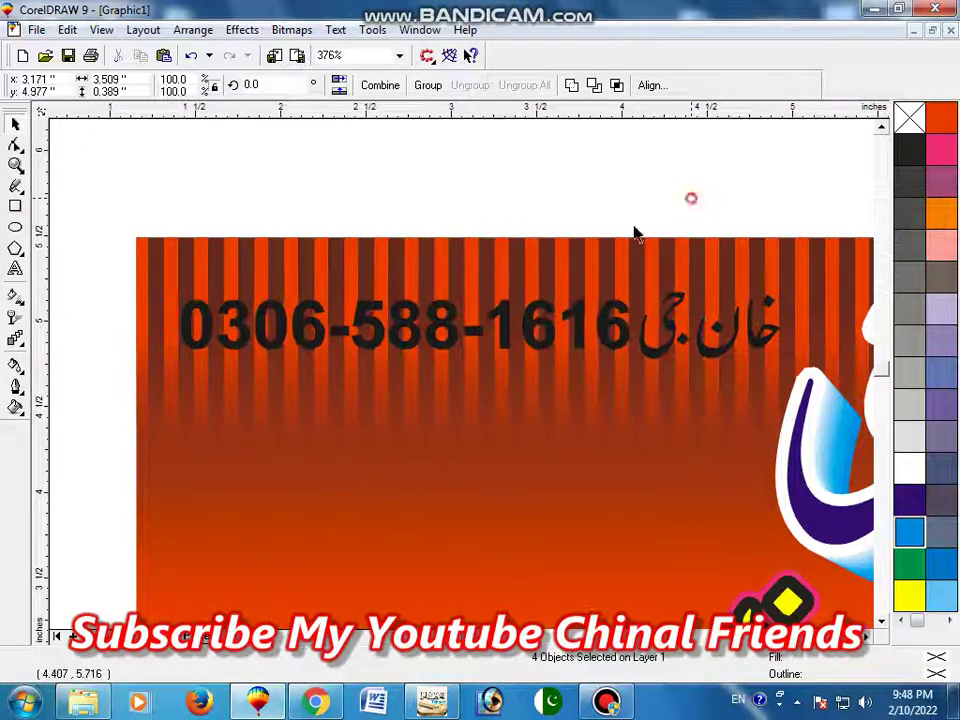
key("F2")
left_click_drag(540, 240, 860, 420)
left_click(470, 425)
left_click(574, 396, "shift")
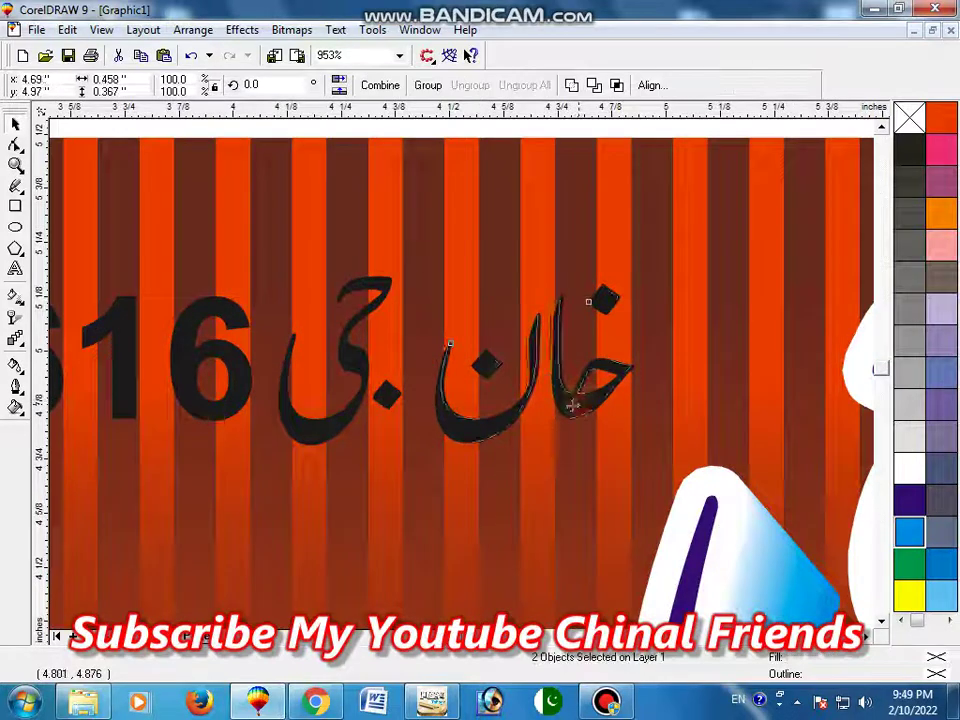
key("Left")
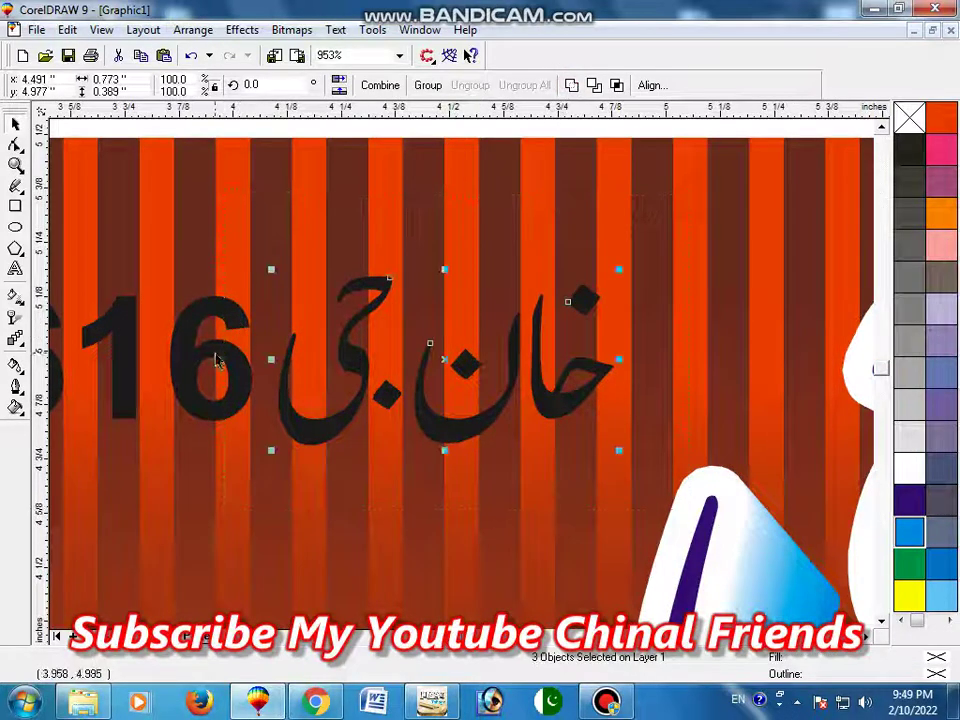
Step: Fill the 16 digits and the خان جی name white
left_click(238, 370)
left_click(338, 420, "shift")
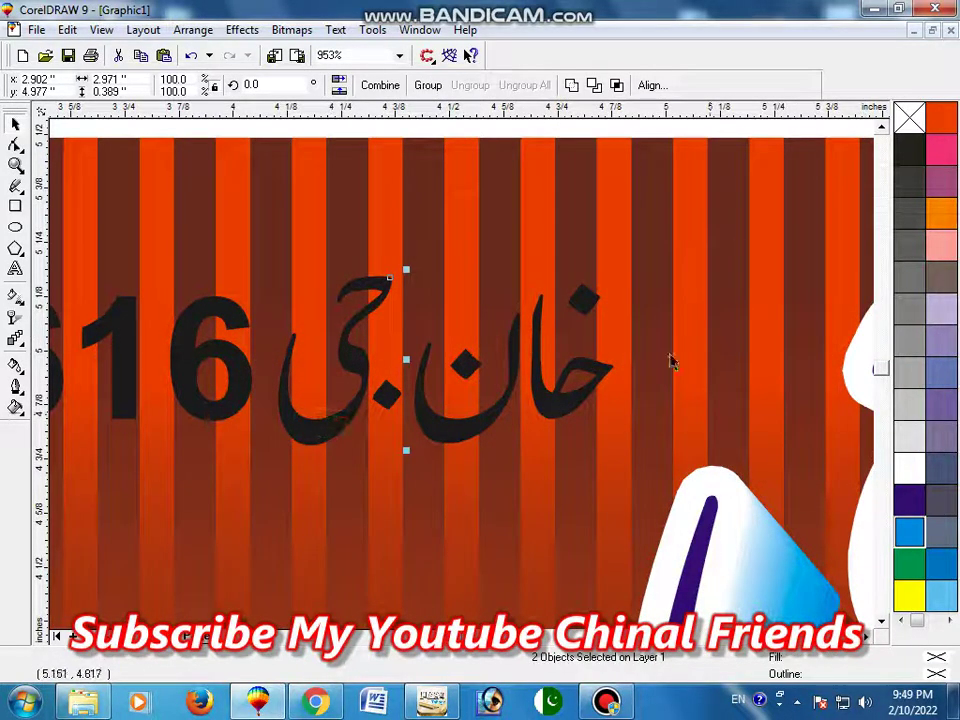
left_click_drag(735, 230, 265, 521)
left_click(251, 368)
left_click(580, 400, "shift")
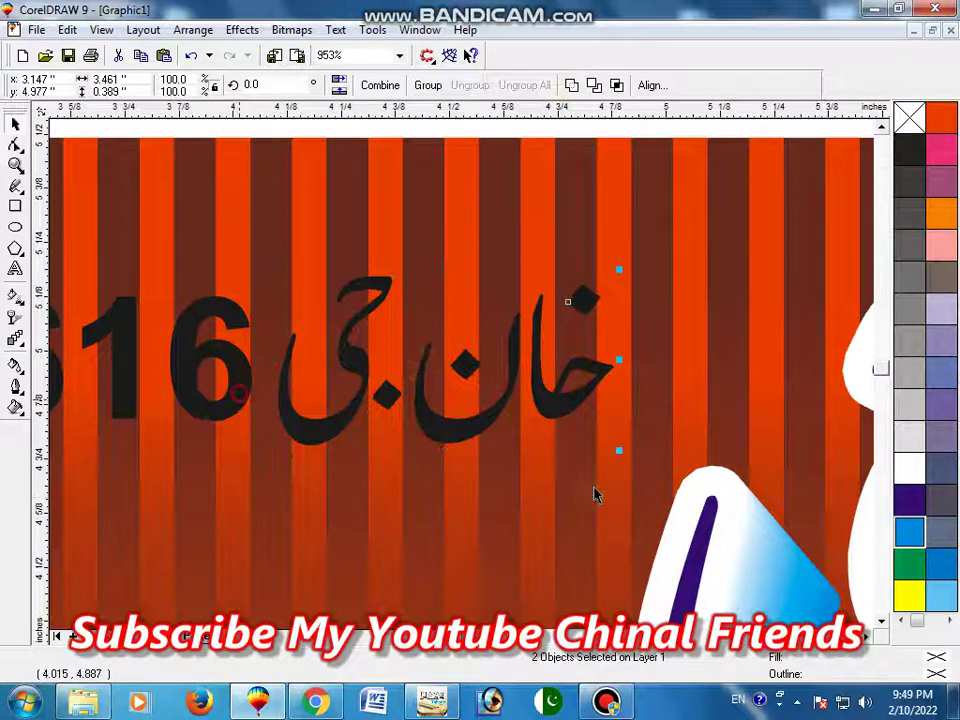
left_click(910, 467)
key("F3")
Step: Give the phone-number text a black 4 pt outline with rounded corners
key("F12")
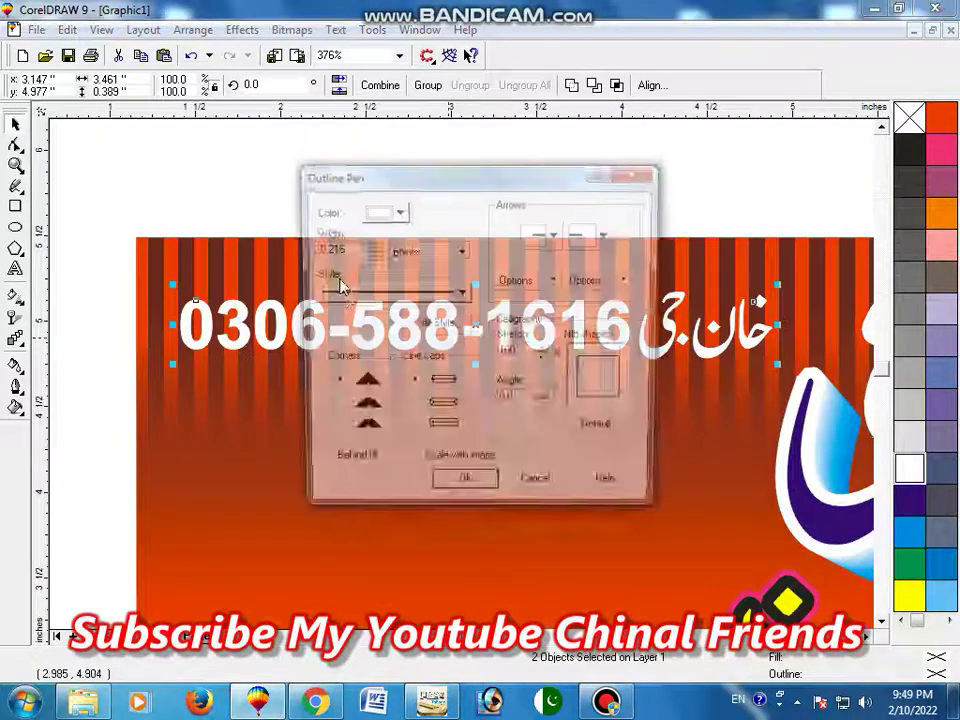
left_click(396, 210)
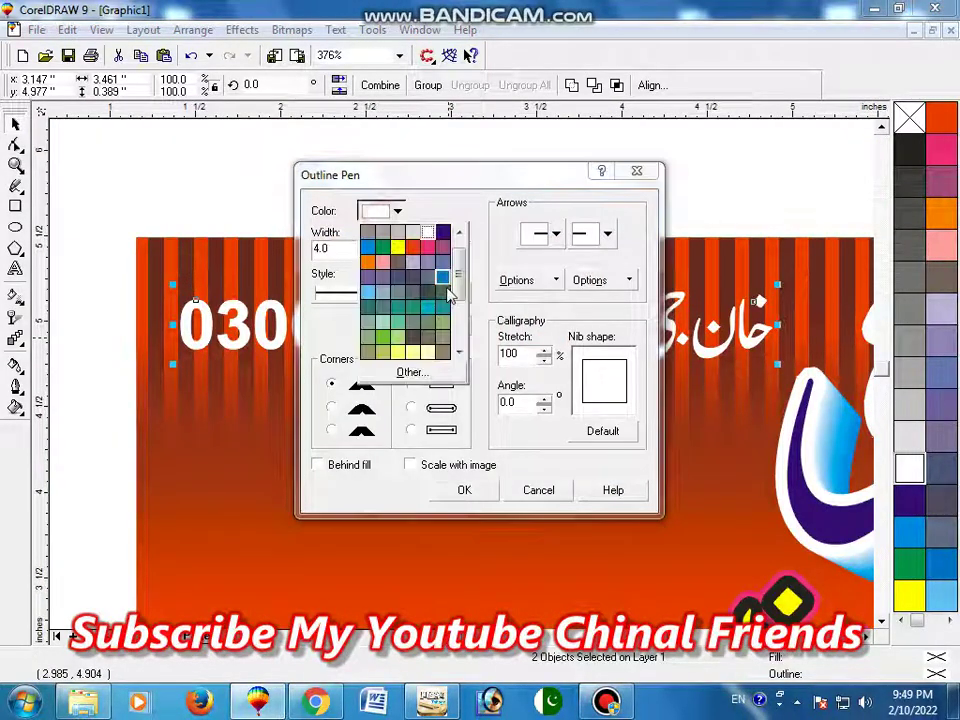
left_click(366, 227)
left_click(406, 410)
left_click(331, 407)
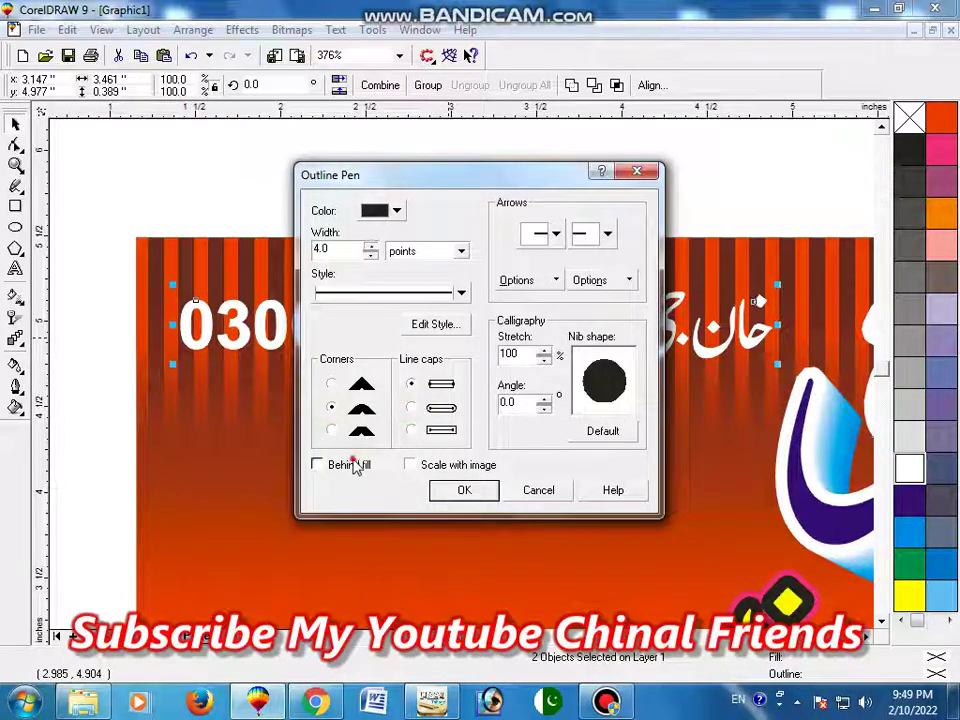
left_click(464, 490)
Step: Fill the phone digits yellow and drag a yellow-to-white fountain fill across them
key("F2")
left_click_drag(163, 210, 761, 401)
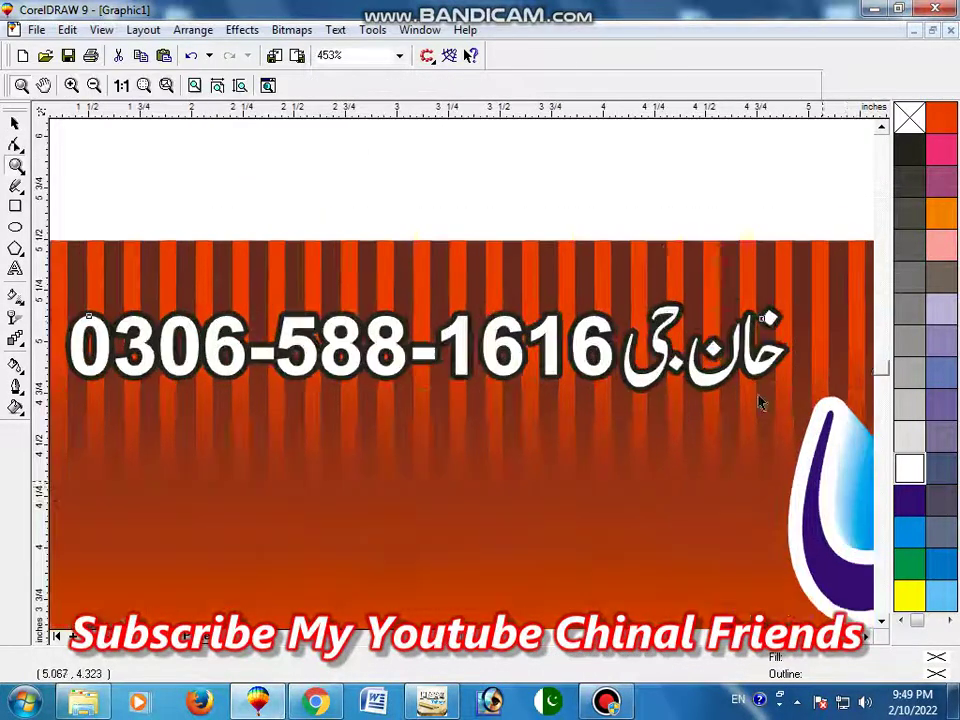
left_click(616, 351)
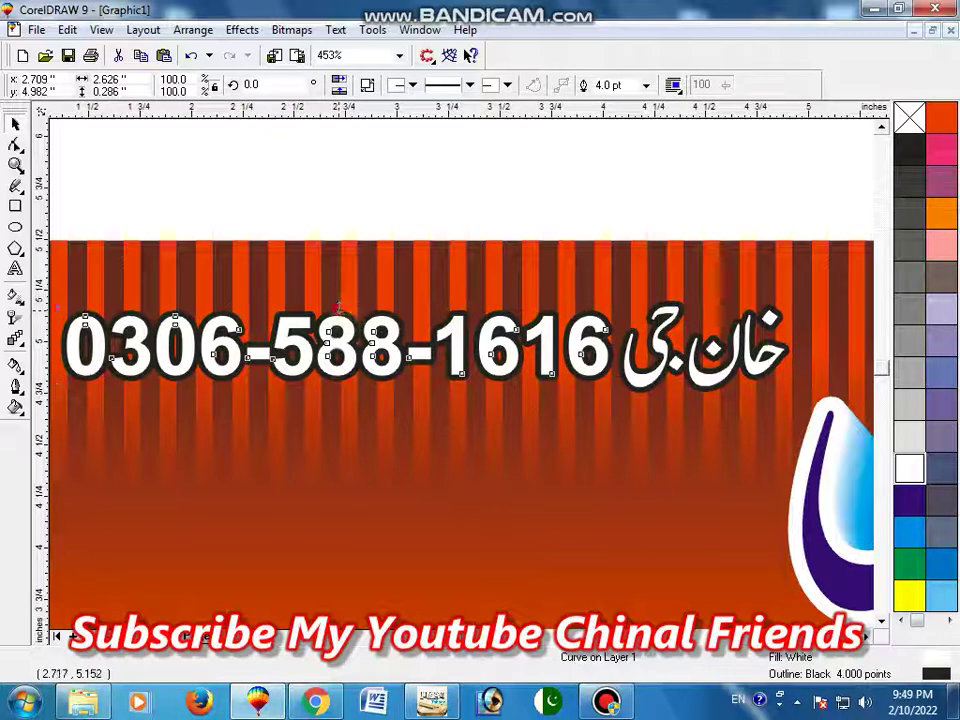
left_click(908, 595)
key("F2")
left_click_drag(150, 221, 370, 400)
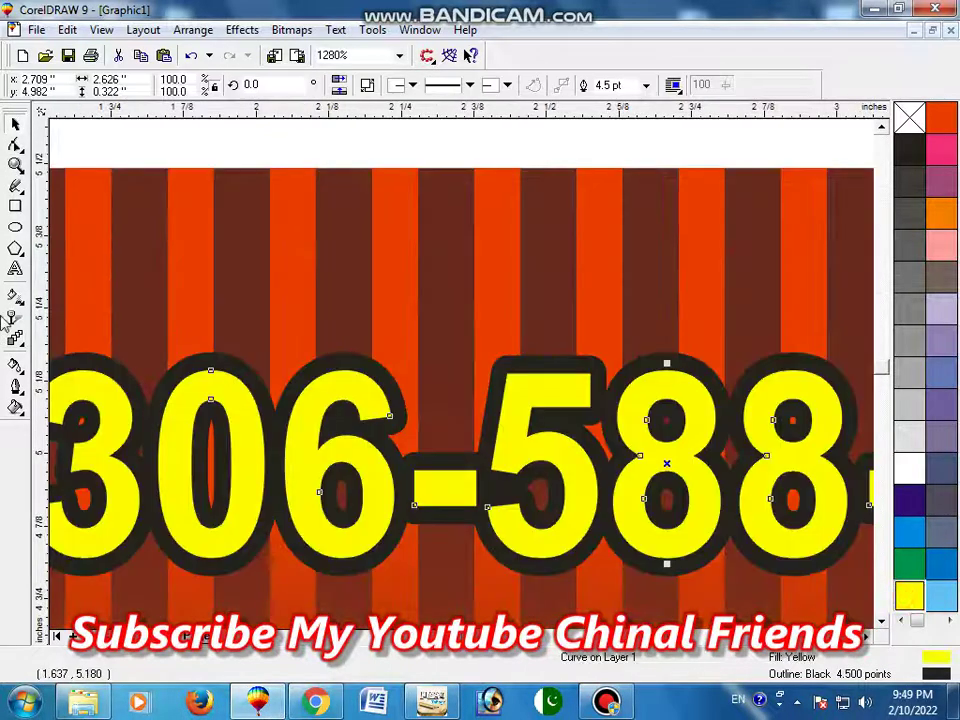
key("g")
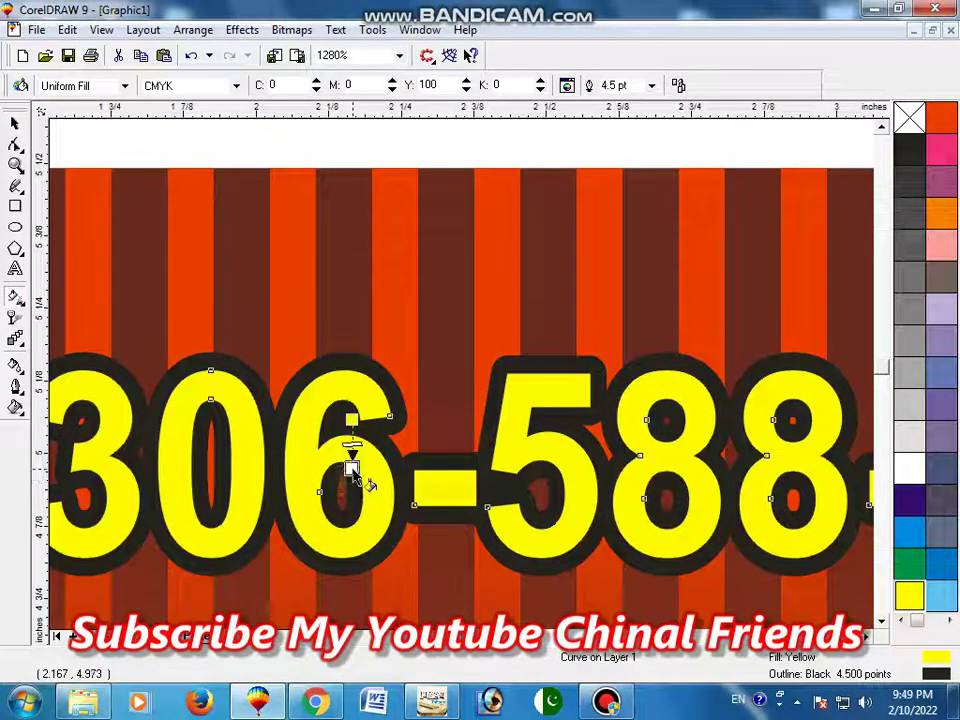
left_click_drag(352, 480, 351, 455)
Step: Review the digits' gradient controls at a wider zoom
left_click(15, 164)
key("space")
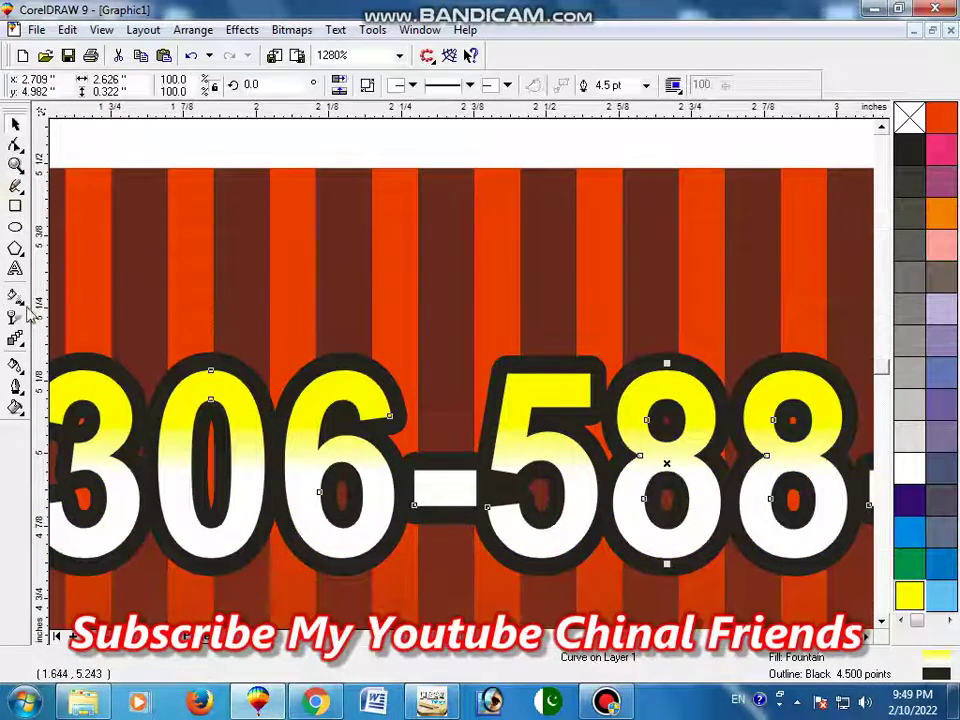
key("g")
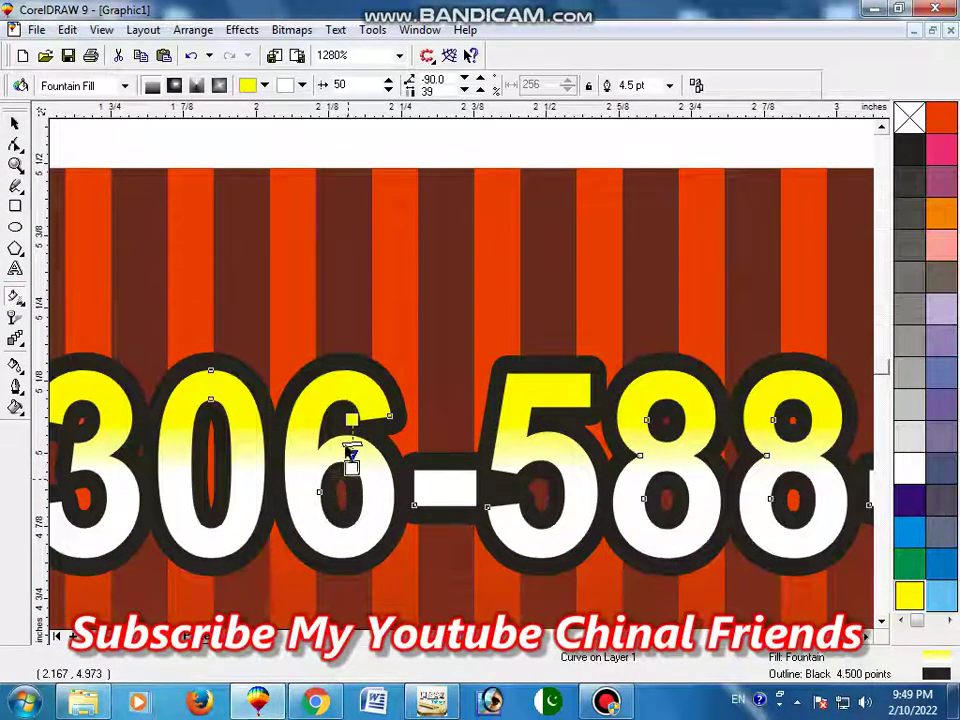
key("space")
key("F2")
key("F3")
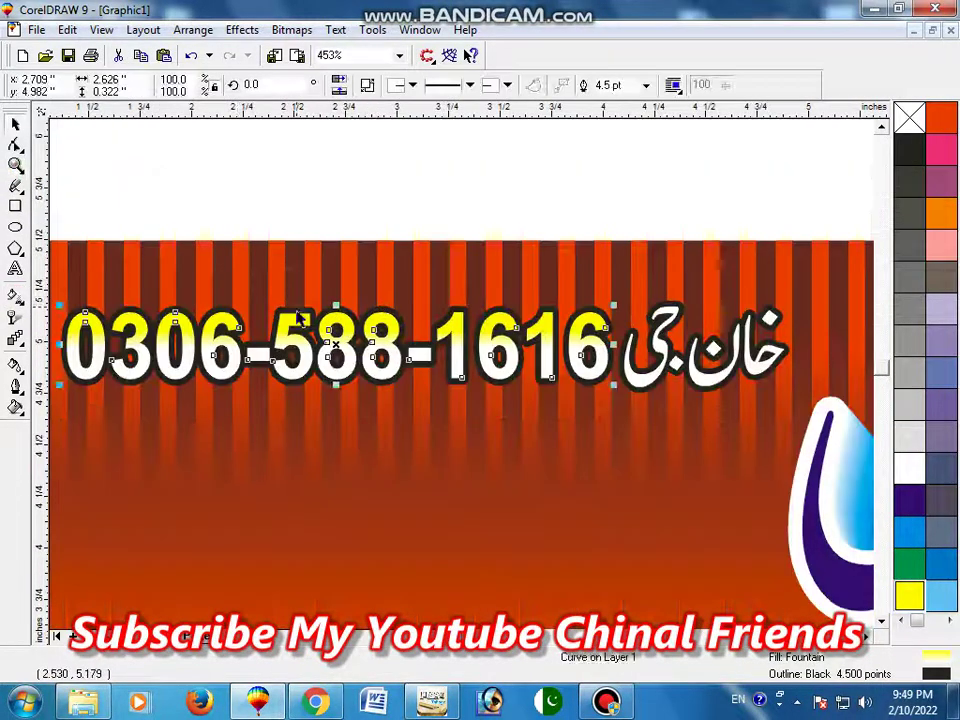
key("g")
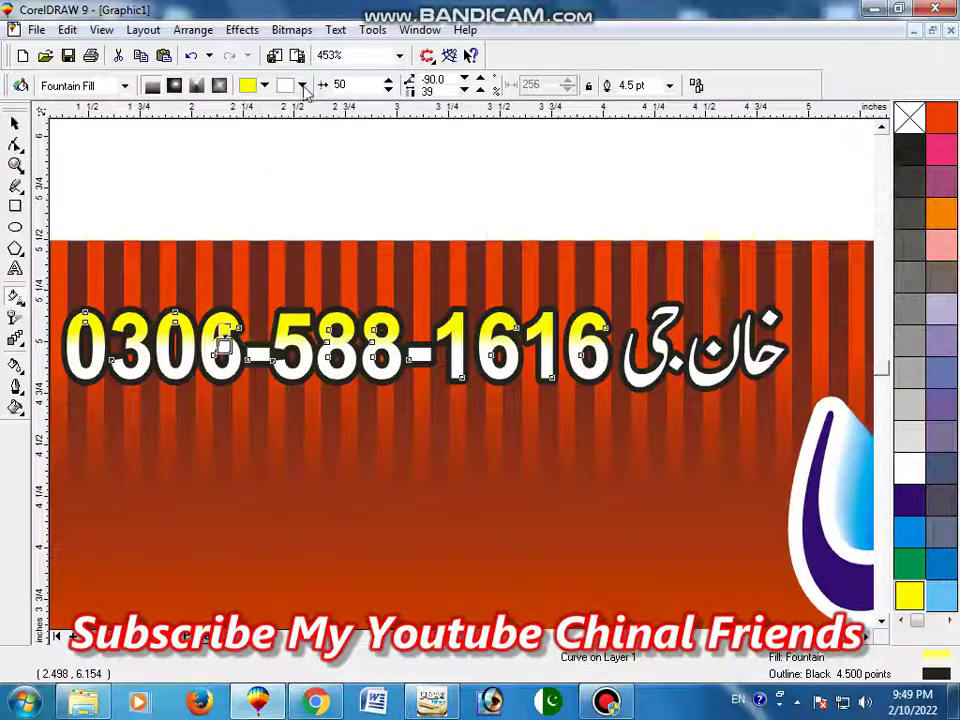
Step: Try pink, purple, grey-blue and teal as the gradient end colour, settling on white
left_click(301, 86)
left_click(299, 121)
left_click(301, 86)
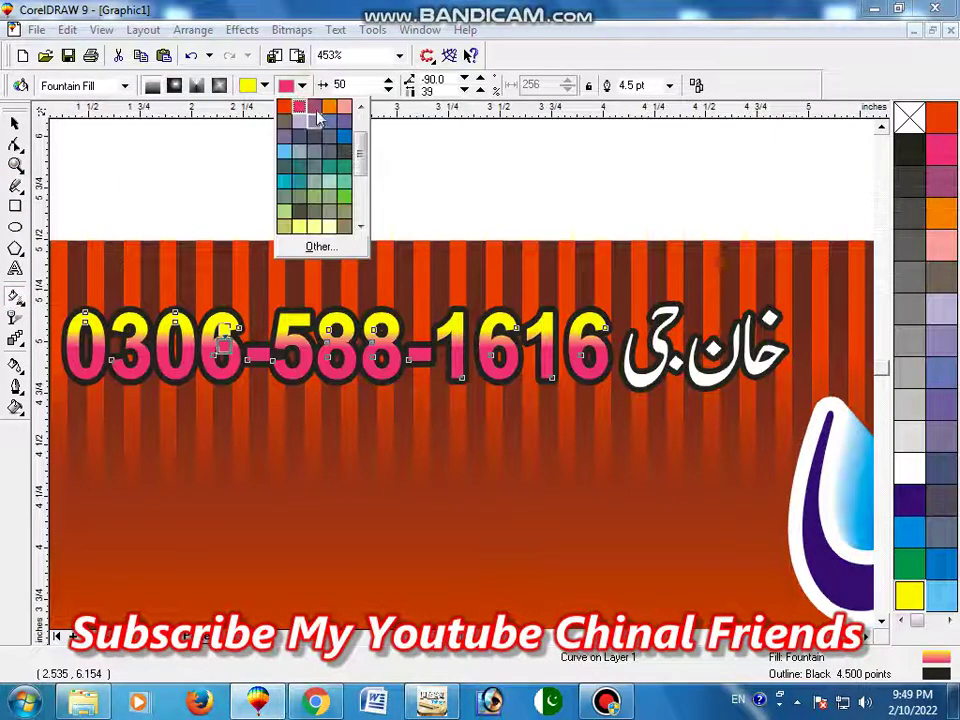
left_click(300, 148)
left_click(301, 86)
left_click(299, 121)
left_click(301, 86)
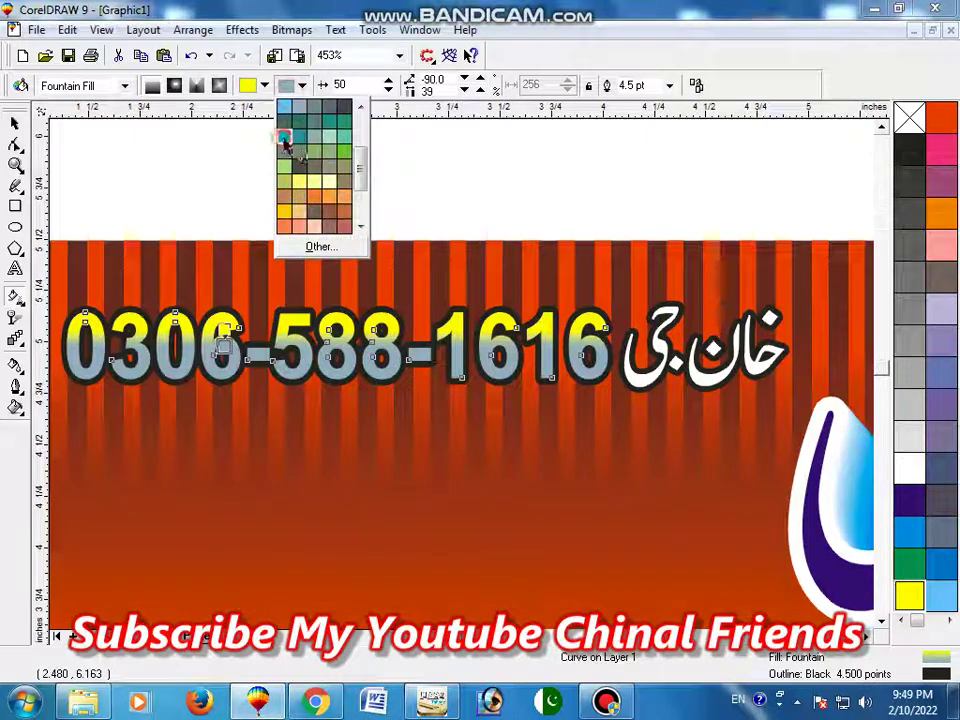
left_click(285, 139)
left_click(301, 86)
left_click_drag(359, 160, 360, 137)
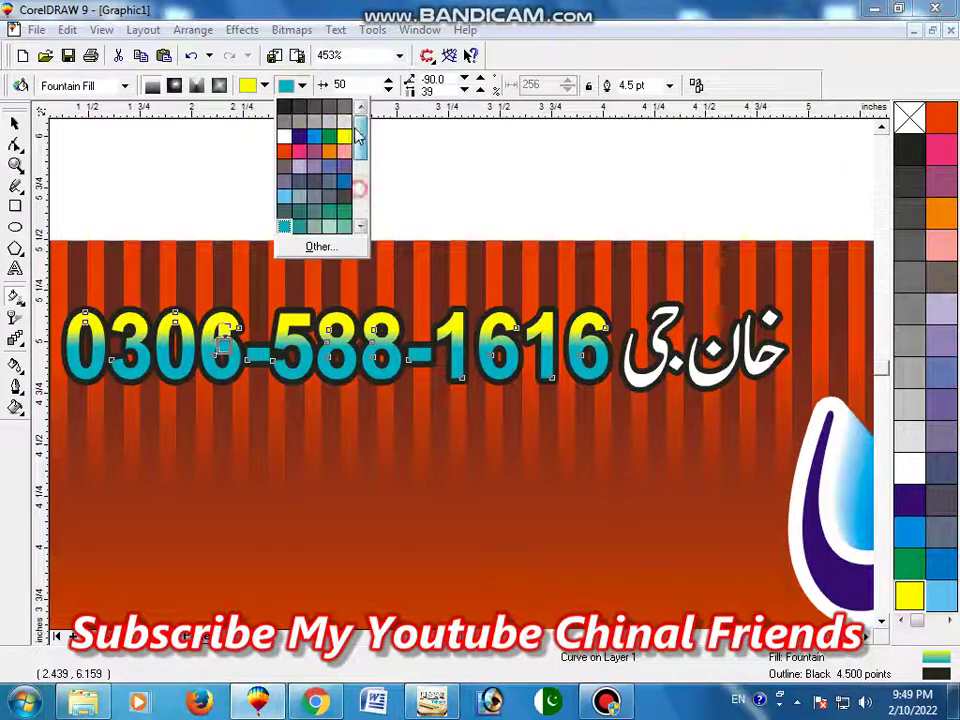
left_click(285, 146)
left_click(15, 163)
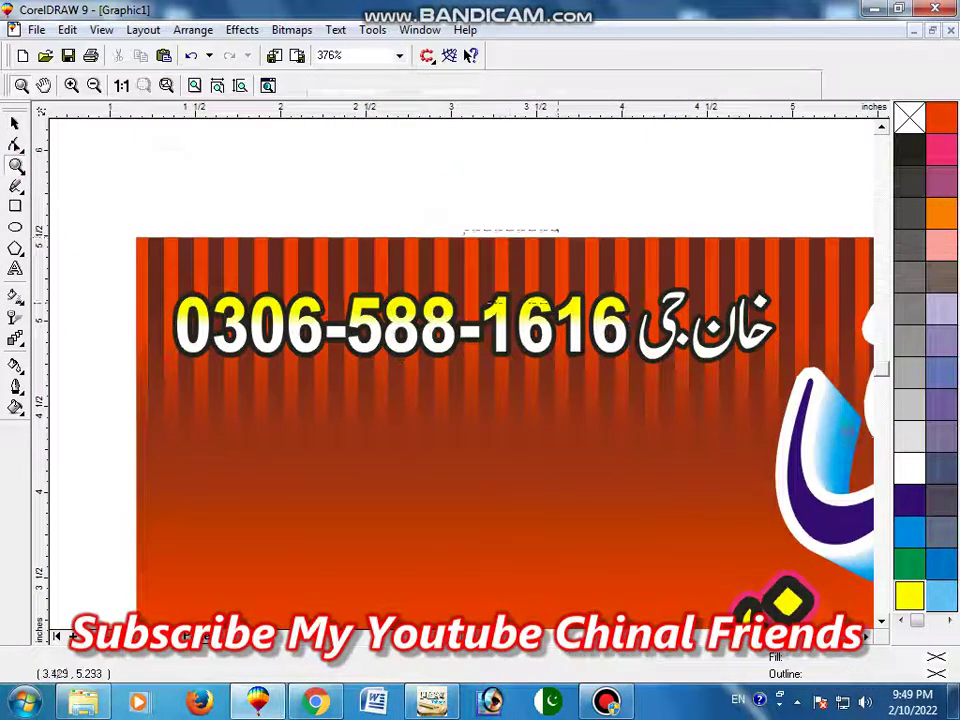
left_click(660, 330)
Step: Make a slightly larger copy of the Urdu name with cyan fill and 6 pt cyan outline
left_click(686, 298)
mouse_move(694, 277)
left_mouse_down()
mouse_move(712, 267)
mouse_move(676, 372)
left_mouse_up()
left_click(910, 545)
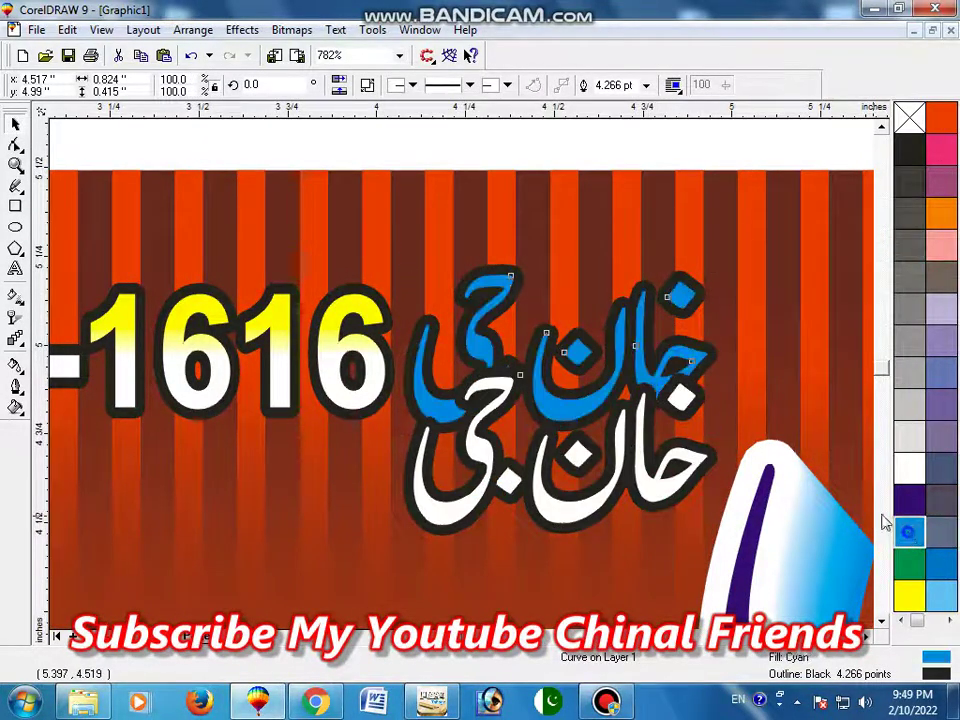
right_click(910, 545)
key("F12")
type("6")
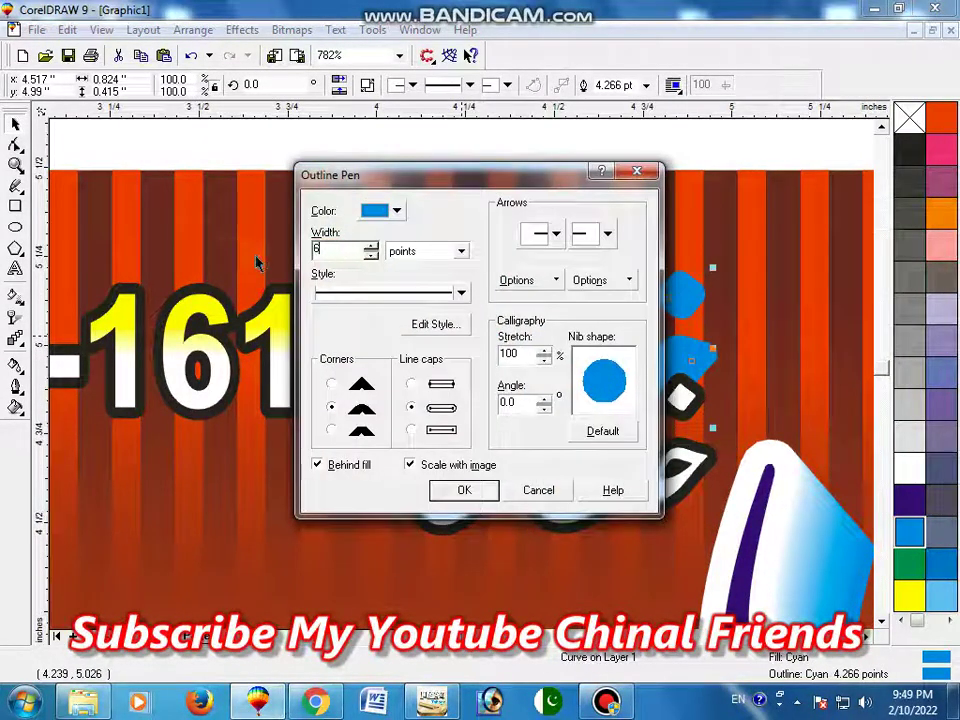
key("Return")
Step: Centre the white Urdu name over the cyan copy and select the whole line
left_click(665, 400)
left_click(660, 362, "shift")
key("e")
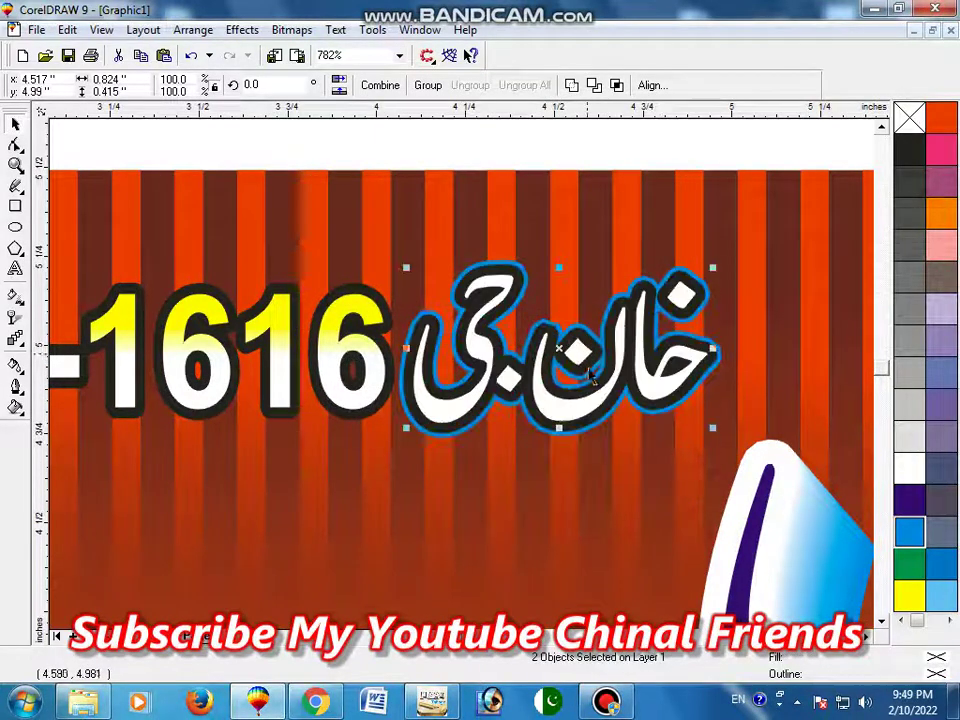
left_click(560, 418)
key("F3")
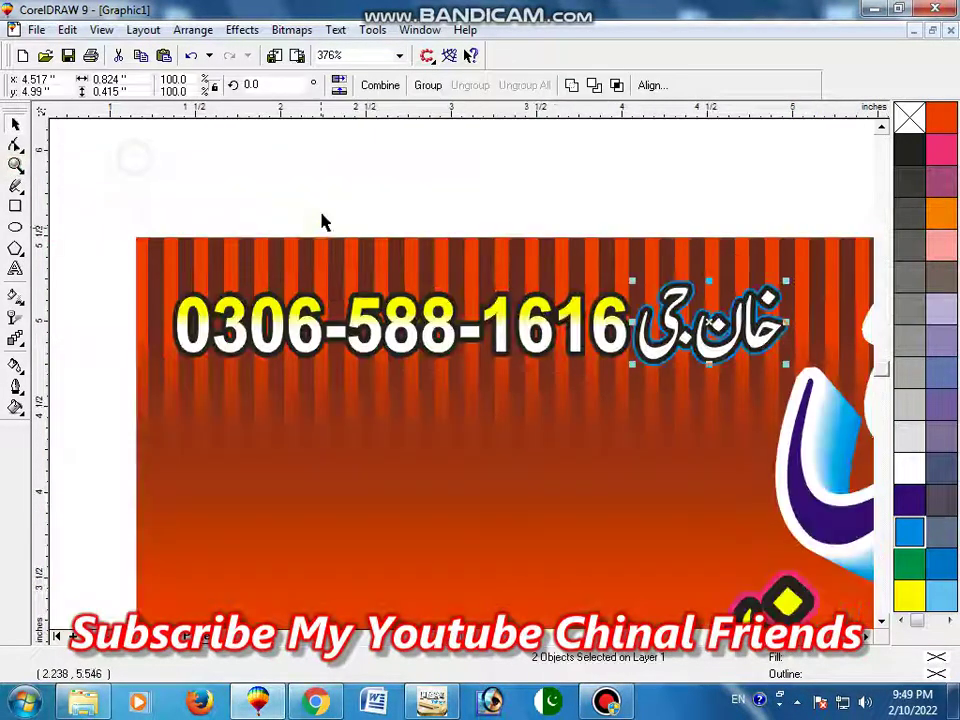
left_click_drag(86, 199, 810, 454)
key("F3")
Step: Move the small Urdu heading above the left green strip, enlarge it about 2.6 times, and group it
left_click(476, 240)
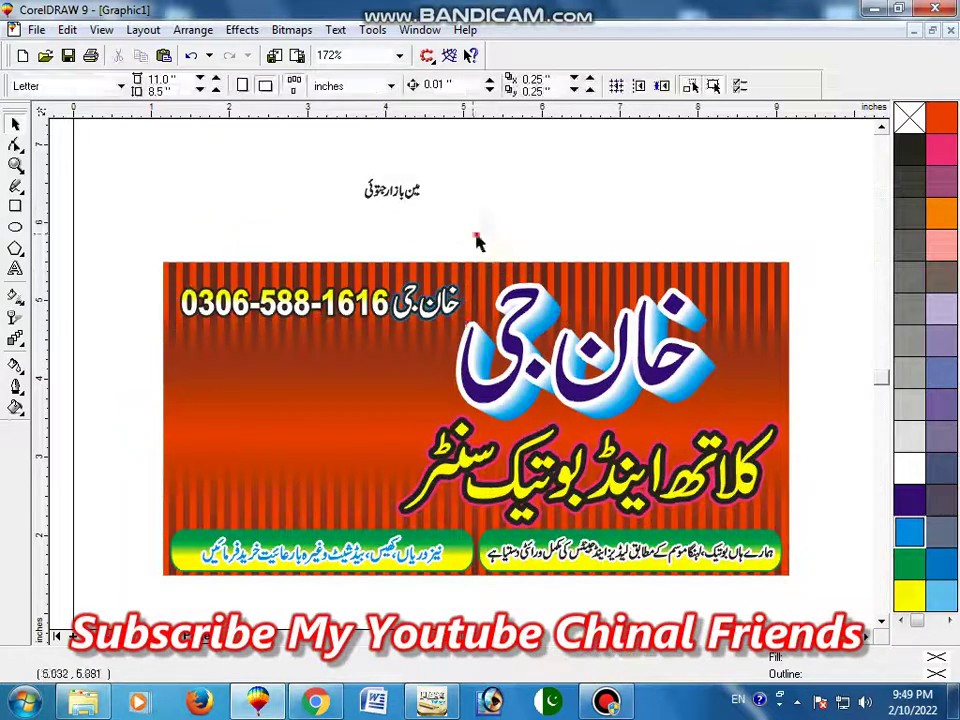
left_click_drag(440, 210, 292, 150)
left_click_drag(364, 179, 280, 488)
key("F2")
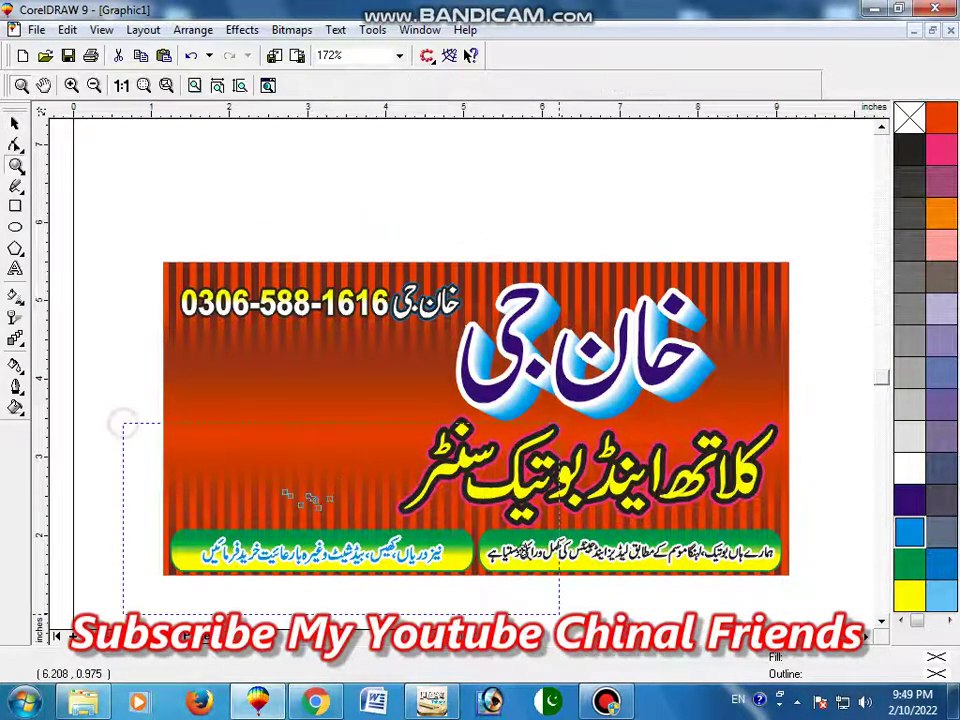
left_click_drag(120, 420, 560, 600)
left_click_drag(456, 366, 533, 426)
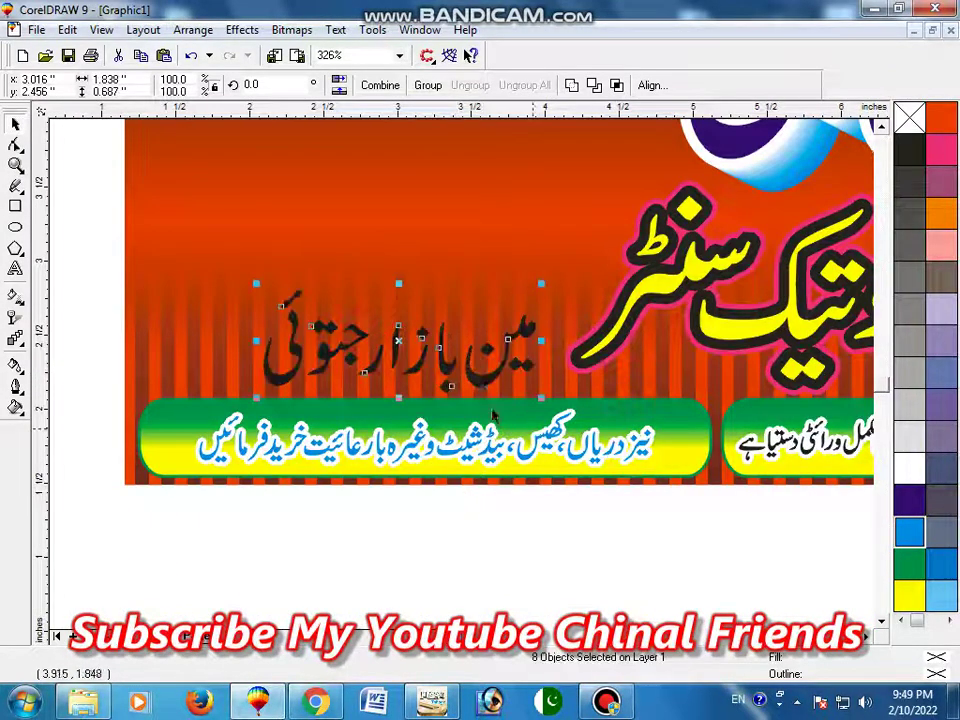
left_click_drag(450, 385, 415, 373)
key("ctrl+g")
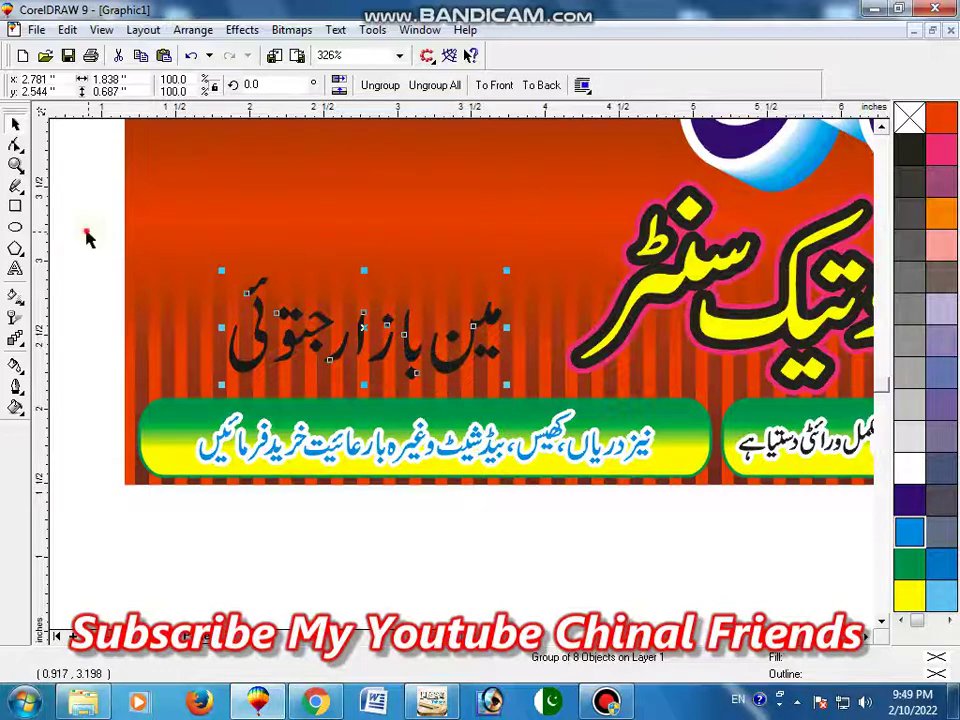
Step: Draw a rectangle around the Urdu heading and round off its right-hand corners
key("F6")
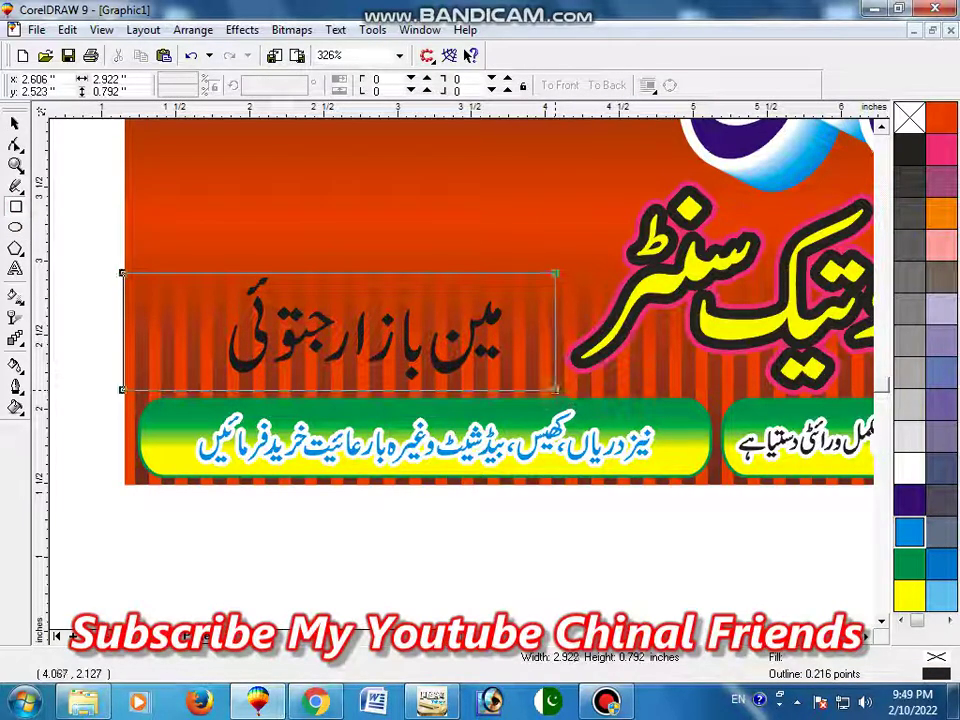
left_click_drag(122, 272, 556, 392)
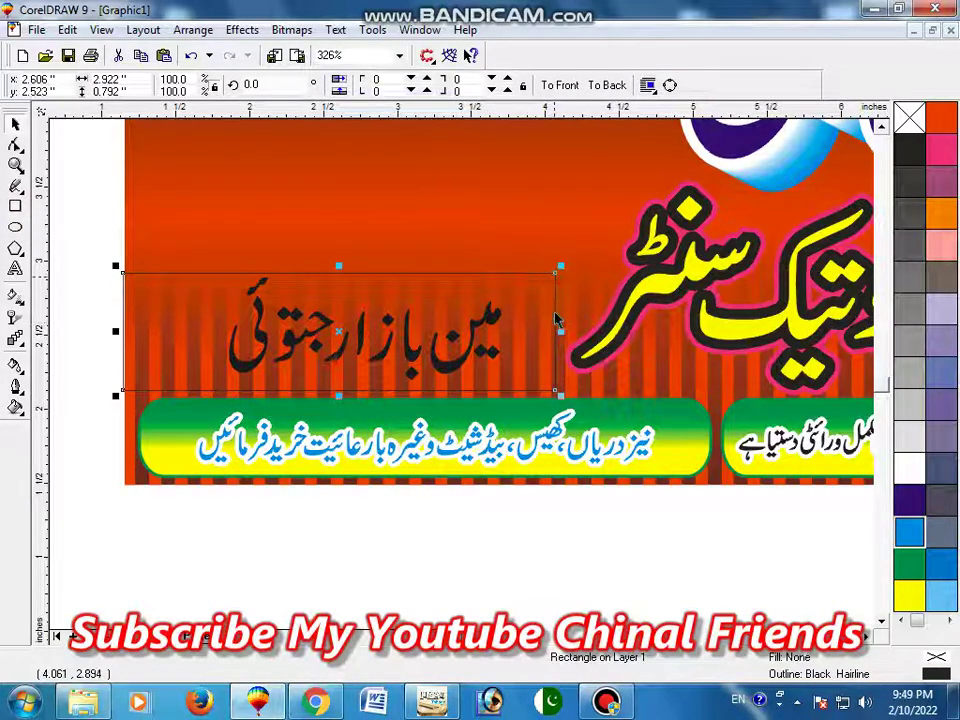
left_click(471, 79)
type("100")
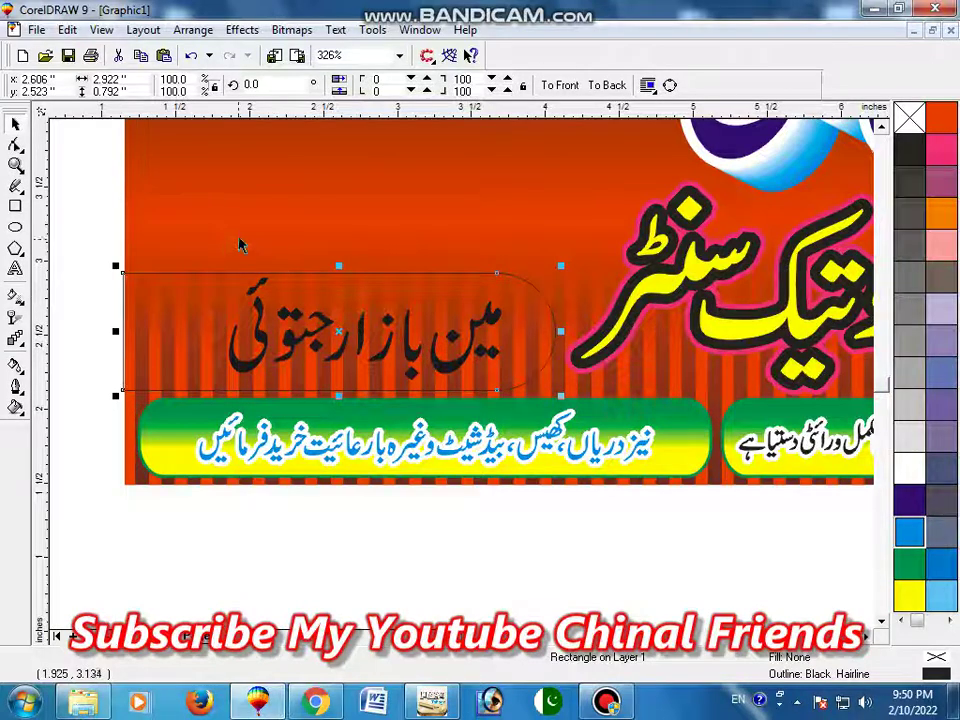
left_click(245, 247, "shift")
left_click(125, 290)
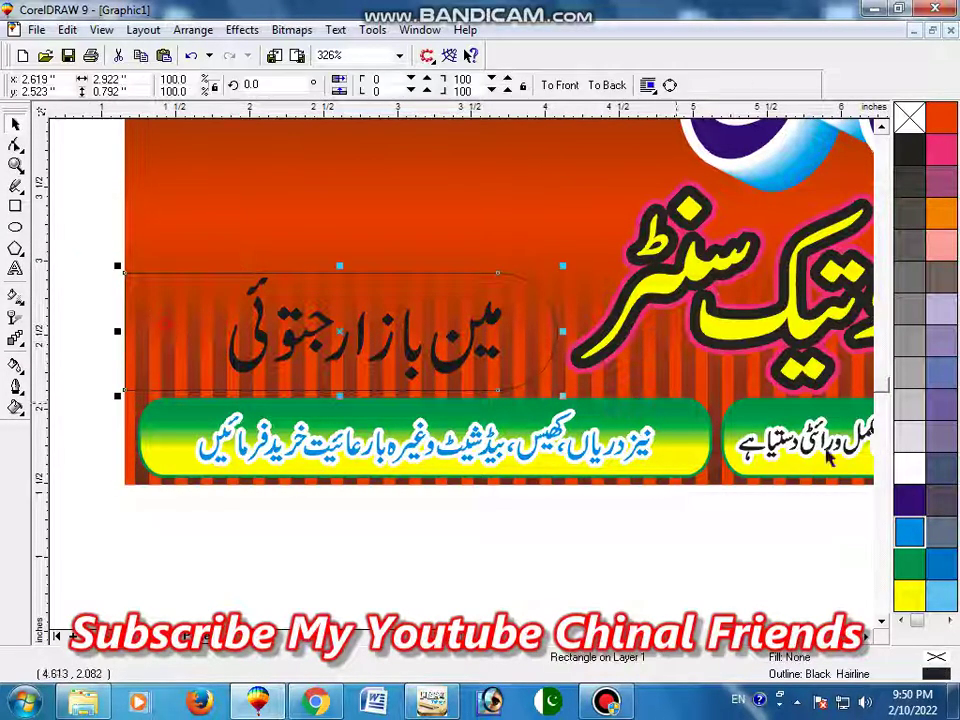
Step: Fill the bar dark blue with a radial fountain fill that has a blue centre
left_click(909, 500)
left_click(15, 296)
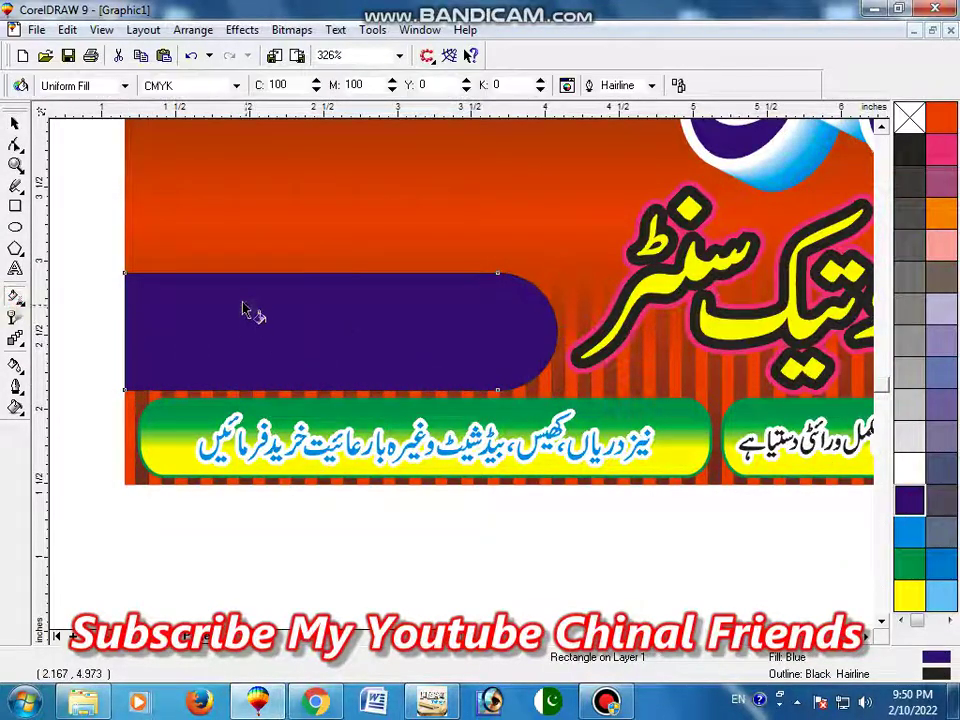
left_click_drag(240, 300, 321, 328)
left_click(343, 333)
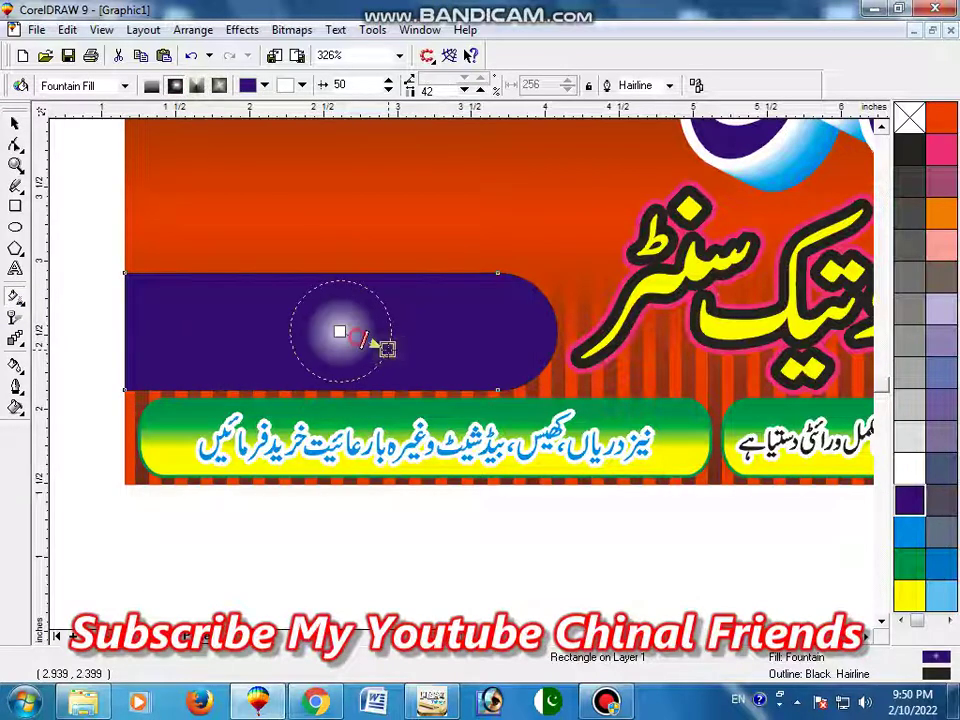
left_click(301, 85)
left_click(320, 120)
key("space")
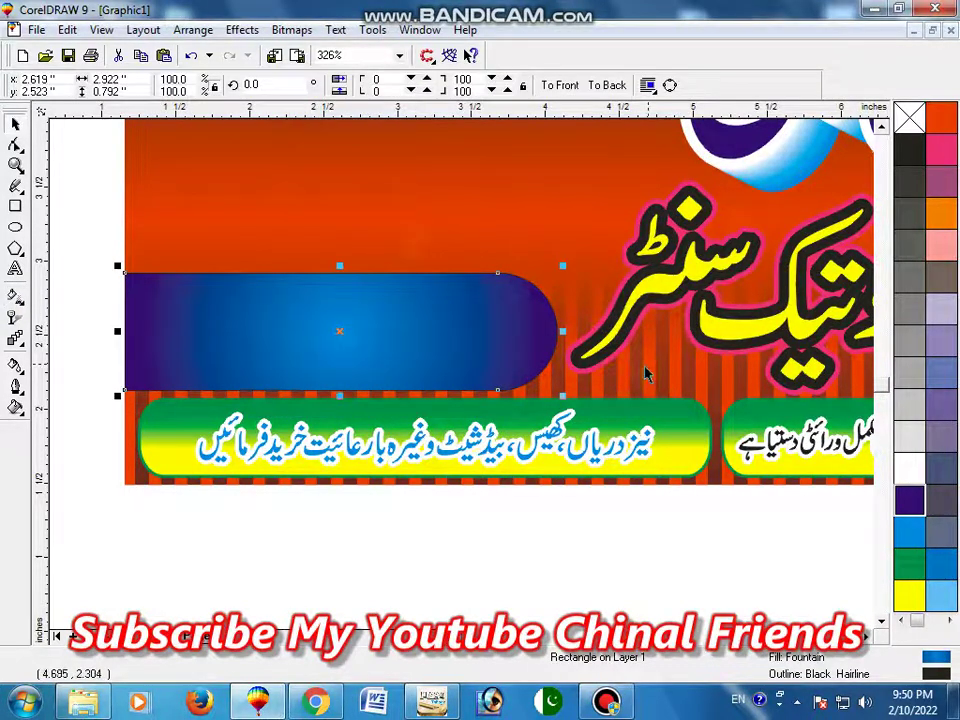
Step: Give the bar a white outline about 2.5 pt wide
key("F12")
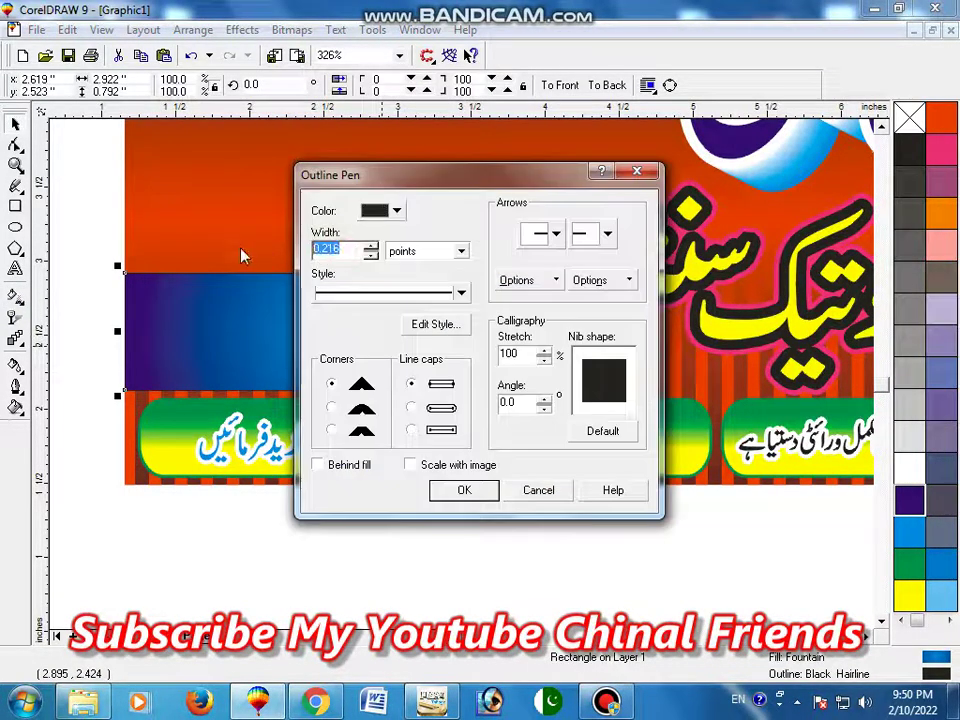
type("2.5")
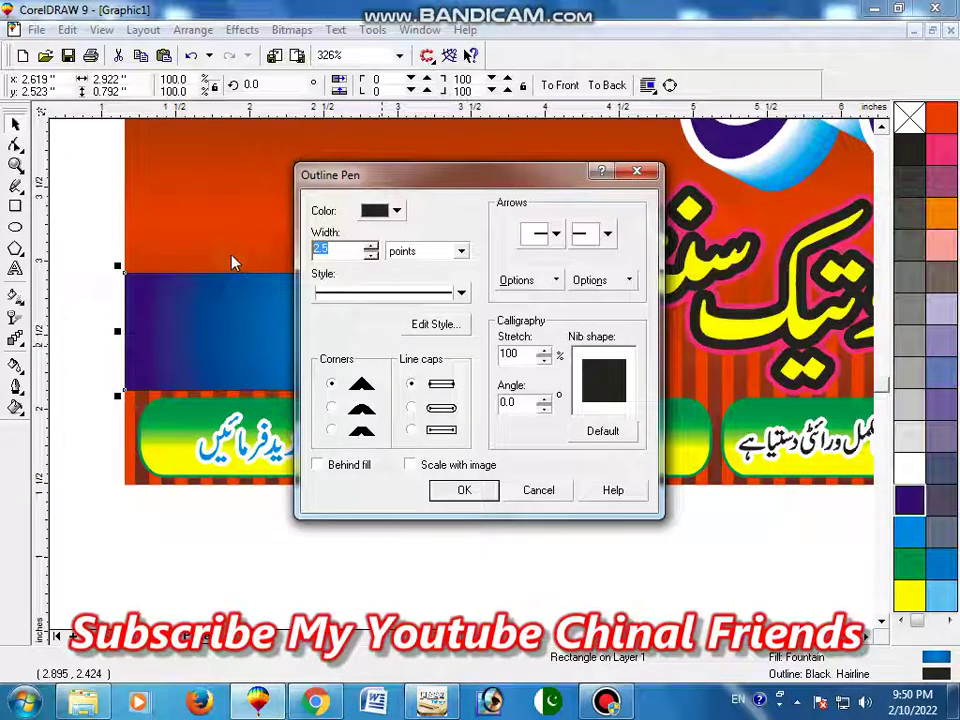
type("23")
left_click(390, 210)
left_click(426, 248)
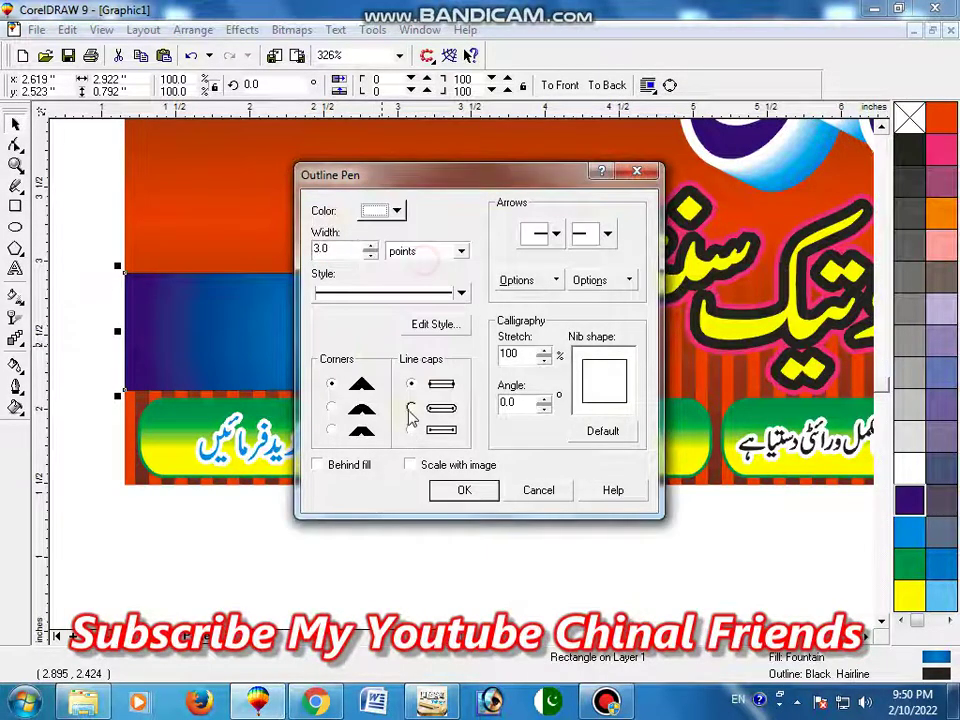
left_click(333, 409)
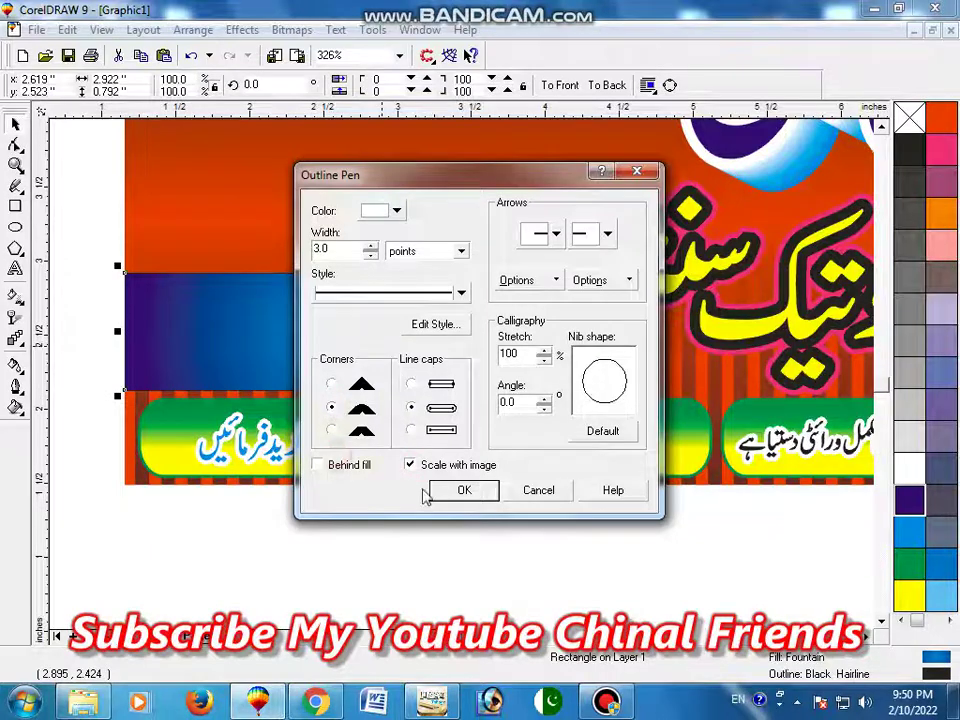
left_click(462, 490)
Step: Set the bar's white outline to sit behind the fill
key("F12")
left_click(371, 467)
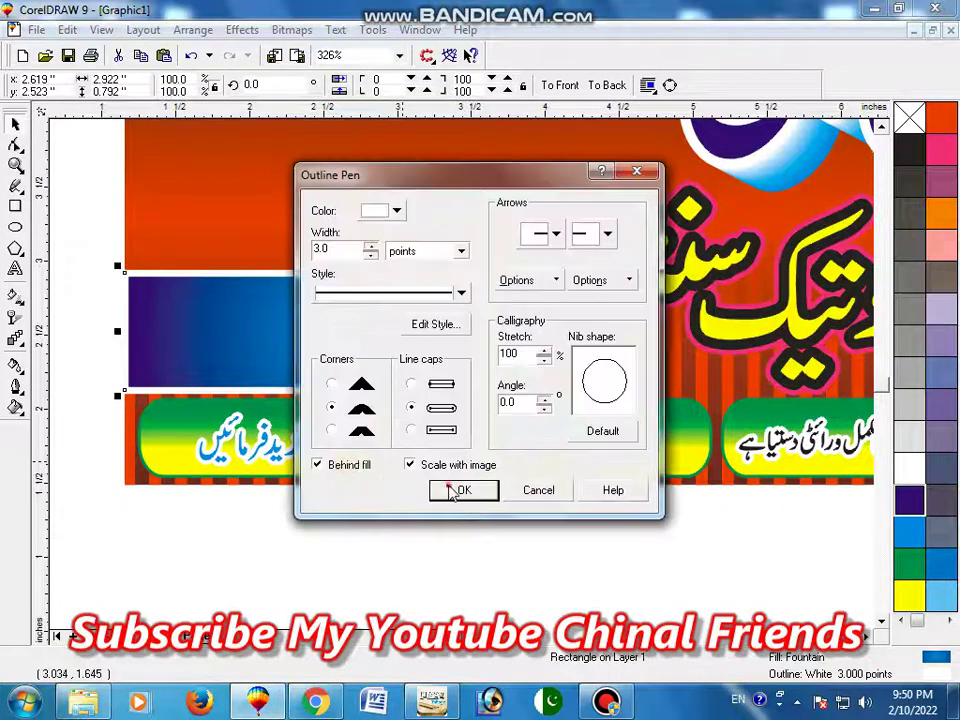
left_click(456, 488)
left_click(508, 561)
left_click(371, 311)
key("F12")
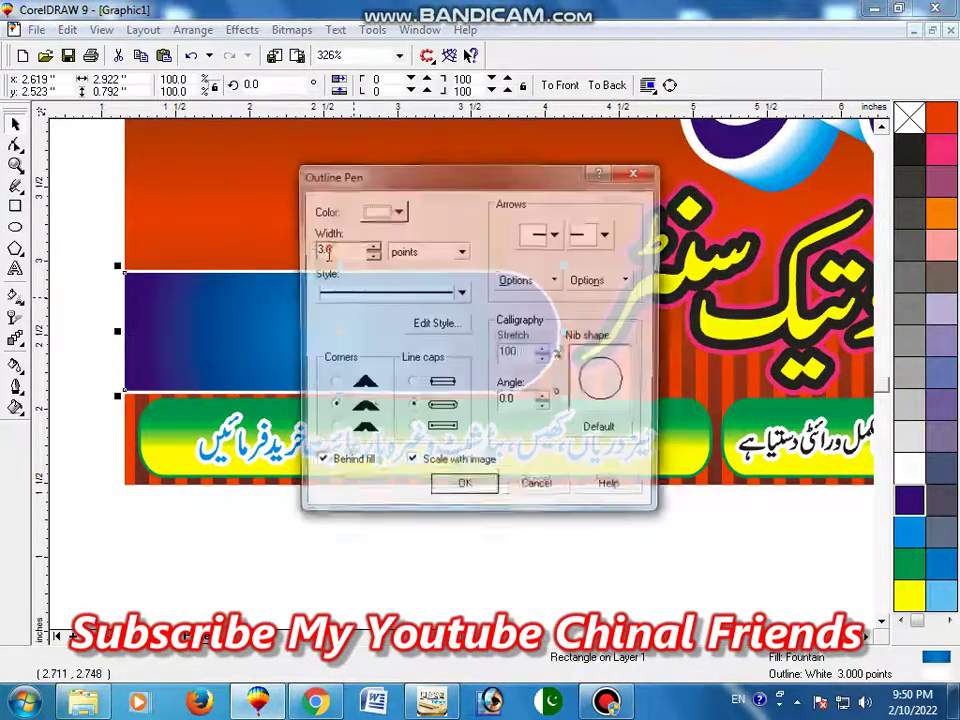
Step: Widen the bar outline to 4.5 pt and bring the Urdu text in front, coloured white
type("4.5")
key("Return")
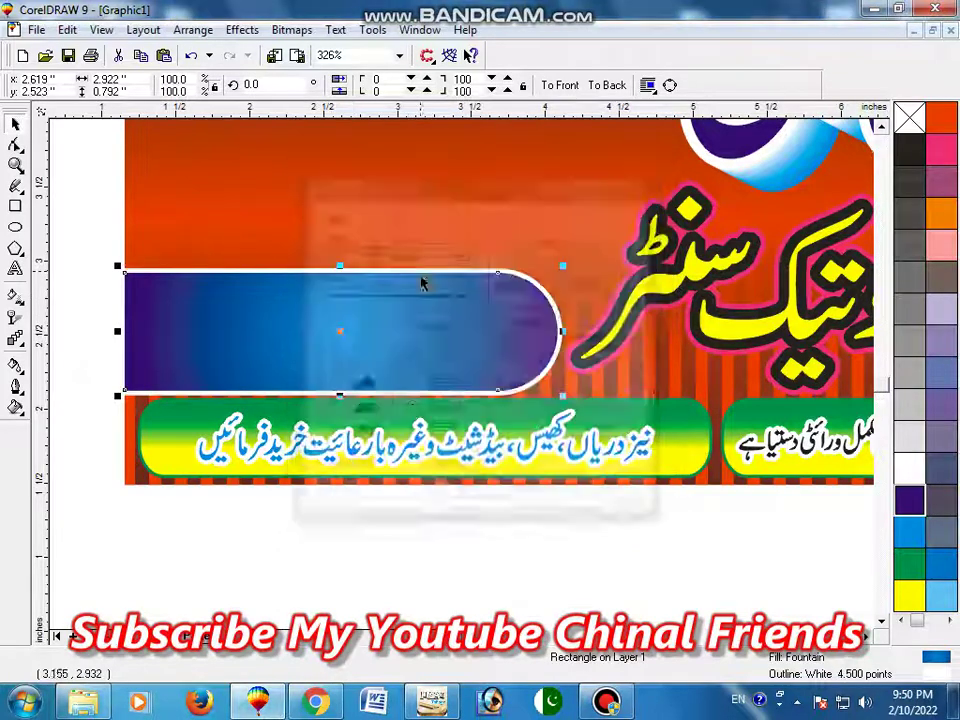
key("Tab")
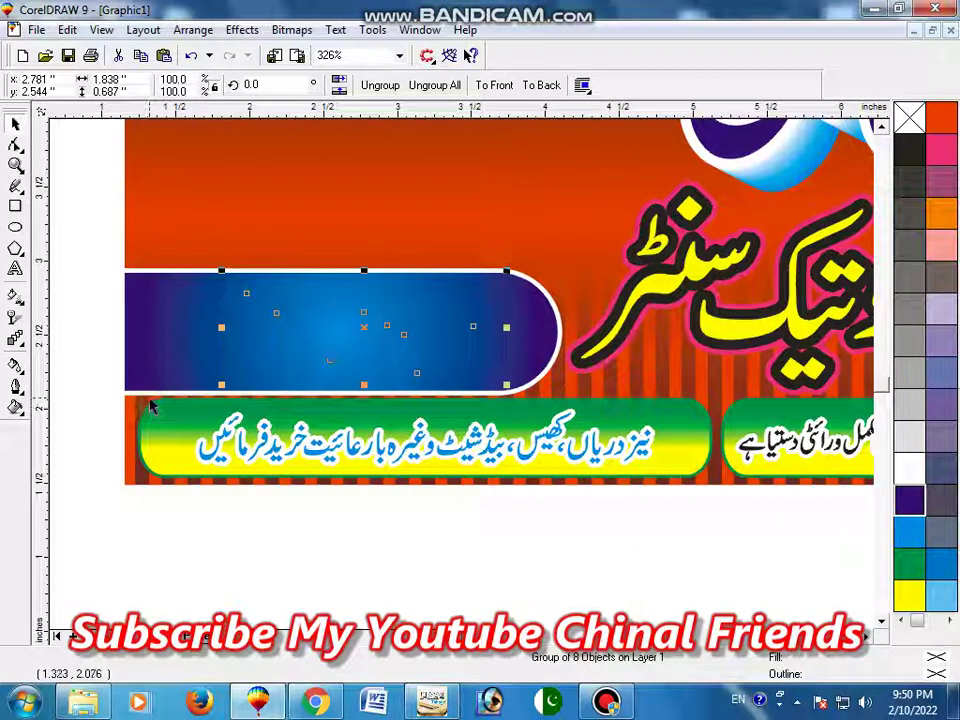
key("shift+Page_Up")
left_click(909, 467)
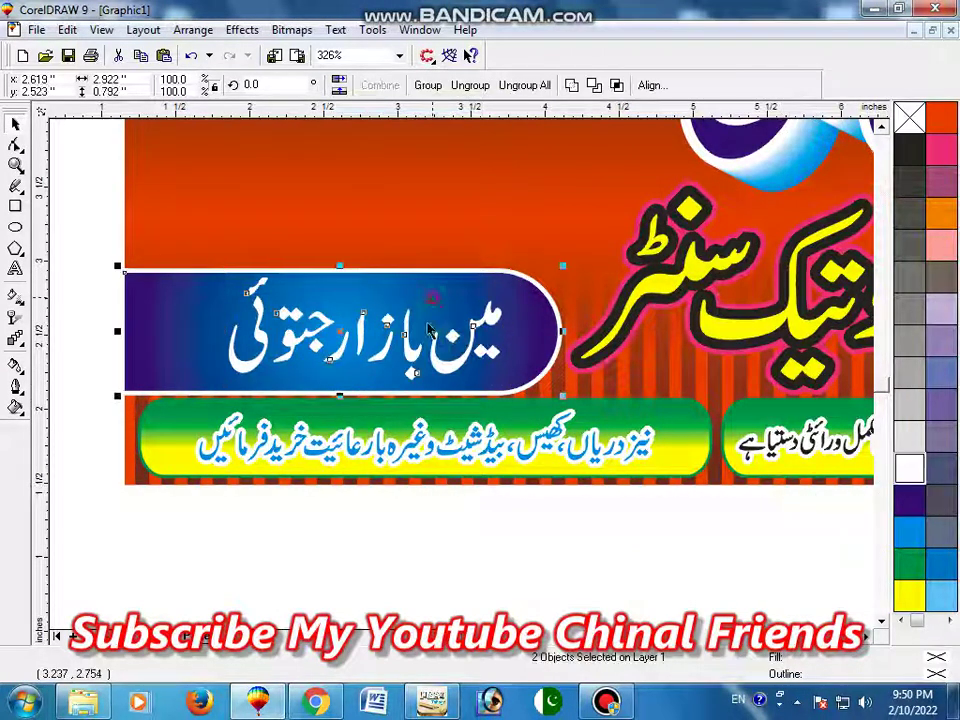
left_click(493, 514)
Step: Nudge the Urdu address text left and stretch it slightly wider and taller
left_click(447, 371)
key("Left")
key("Left")
key("Left")
key("Left")
key("Left")
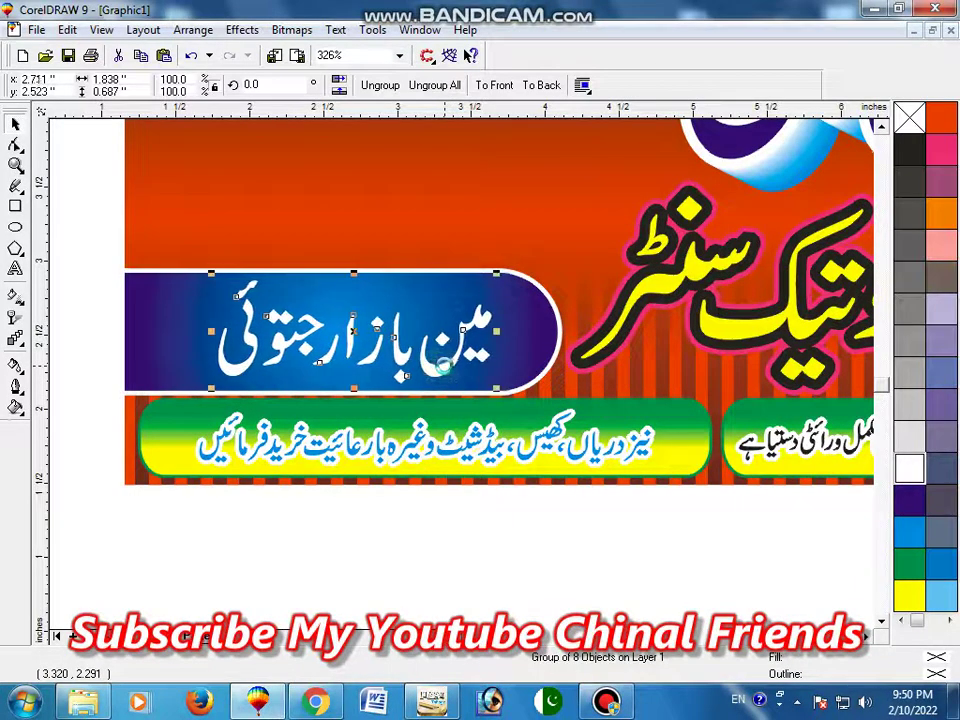
key("Left")
key("Left")
key("Left")
key("Left")
key("Left")
key("Left")
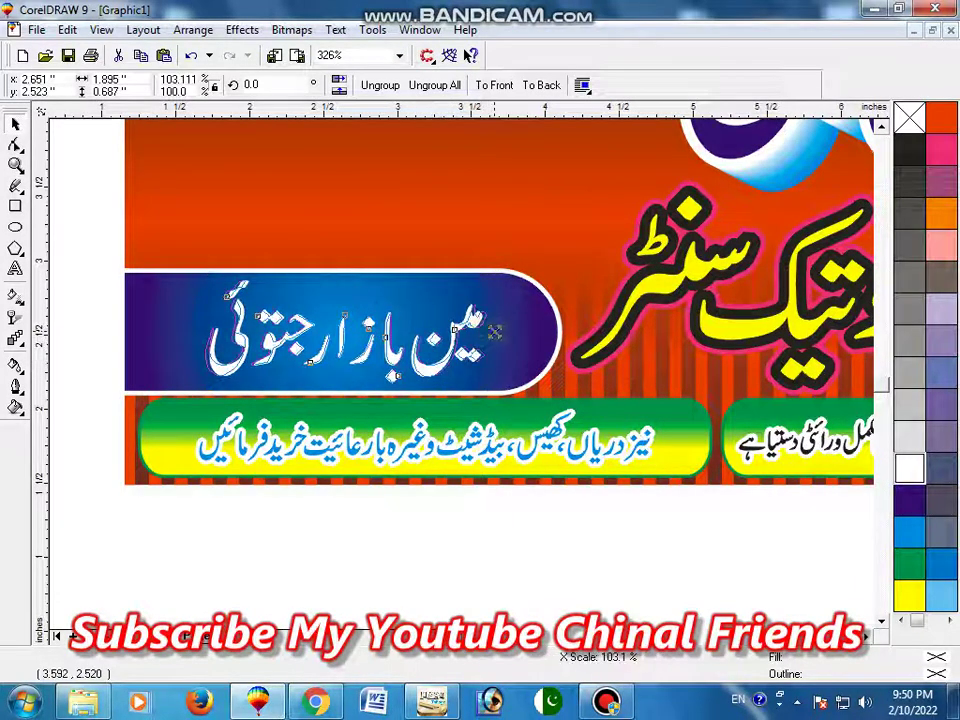
left_click_drag(488, 331, 493, 330, "shift")
left_click_drag(342, 277, 342, 271)
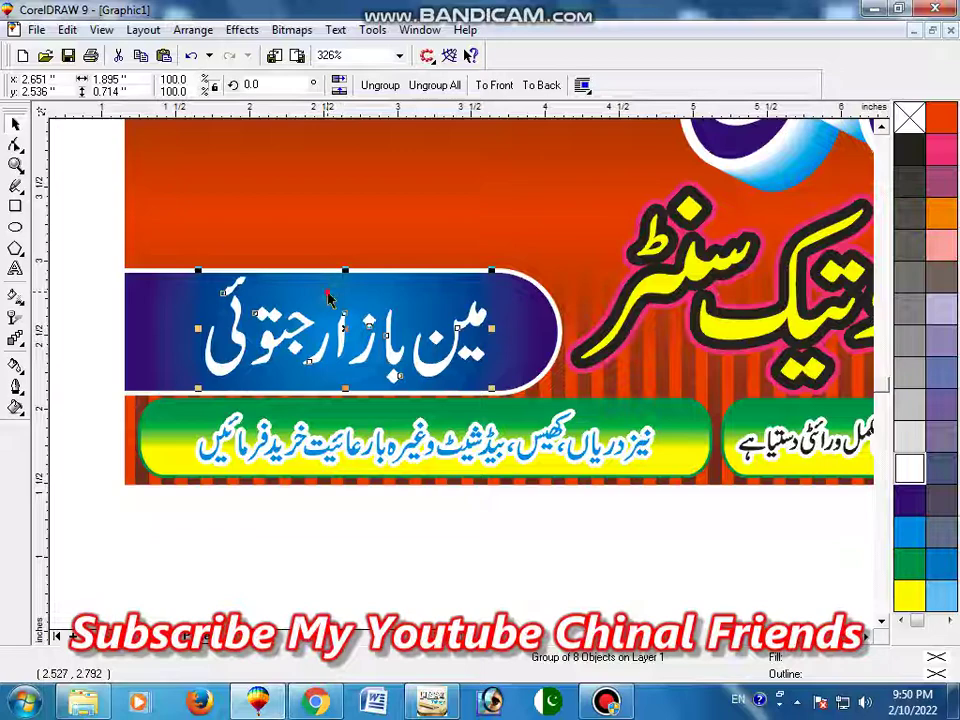
left_click(480, 536)
left_click(483, 347)
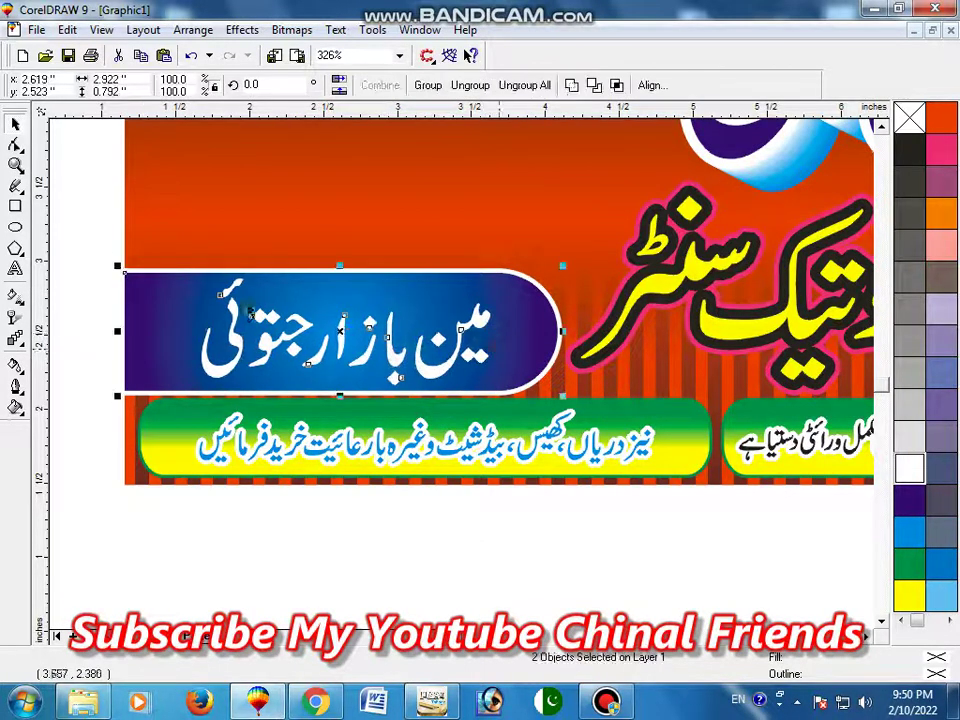
Step: Zoom out to the banner and paste in the clothing picture from the desktop
key("F2")
right_click(238, 228)
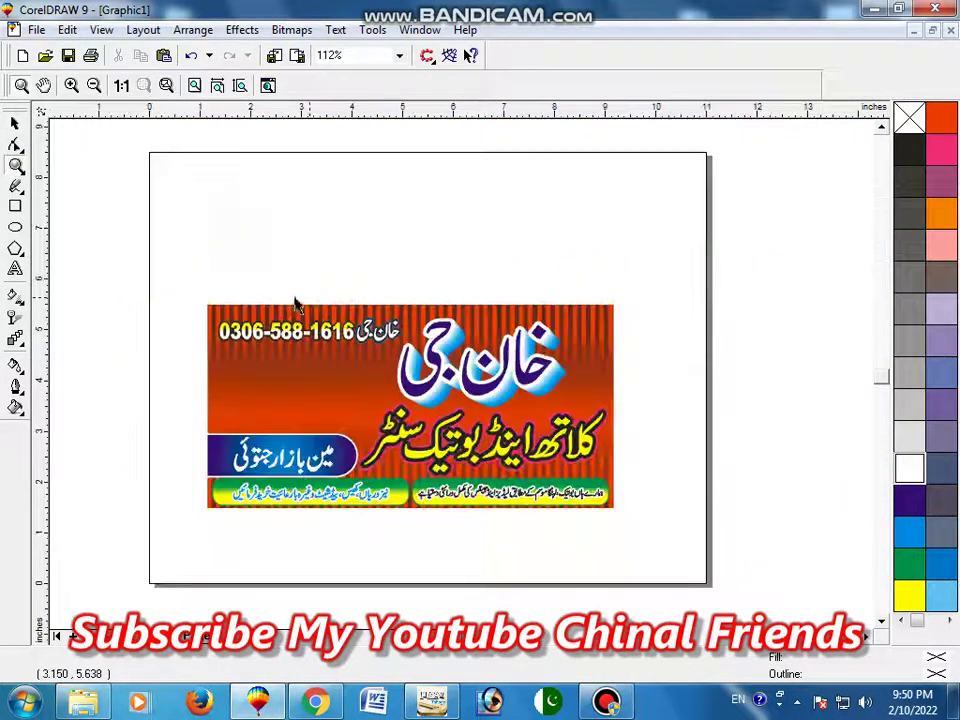
left_click_drag(171, 279, 636, 546)
key("space")
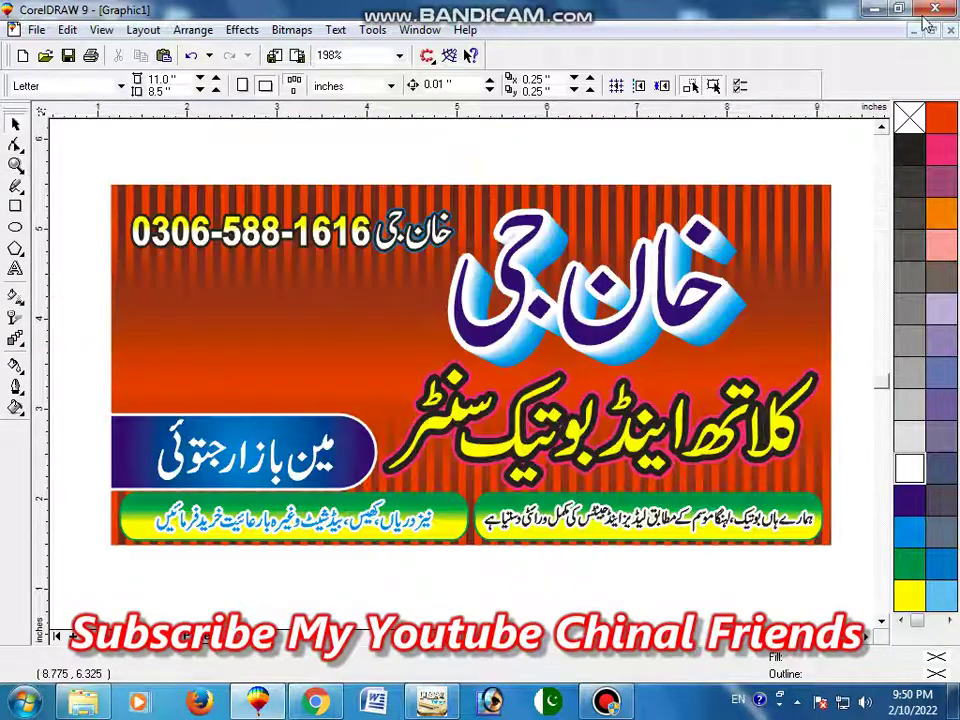
left_click(874, 8)
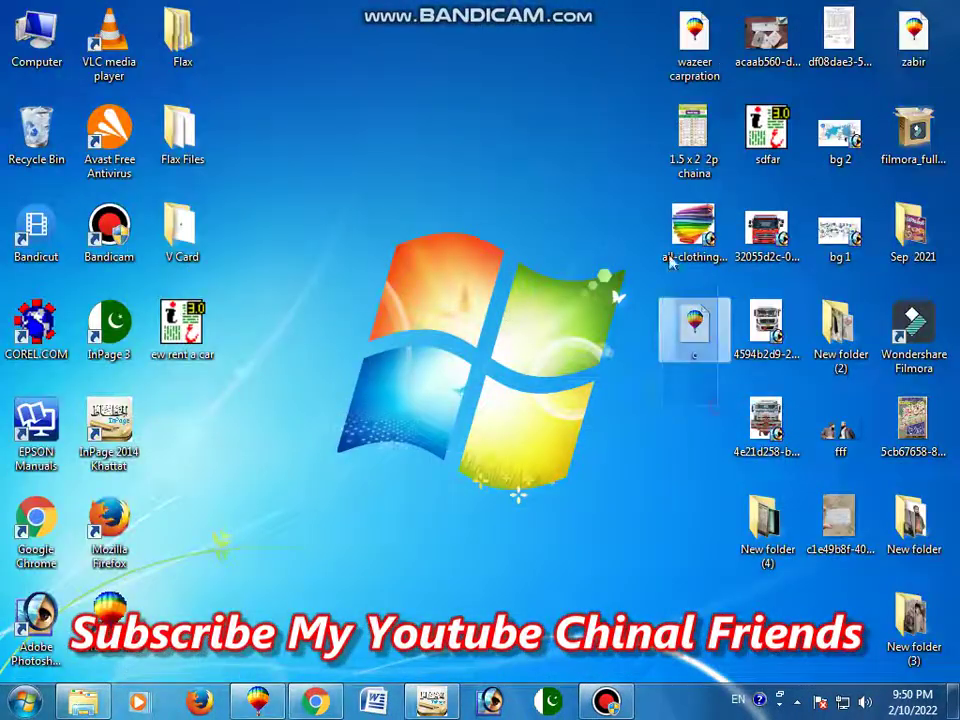
left_click(672, 258)
left_click(258, 703)
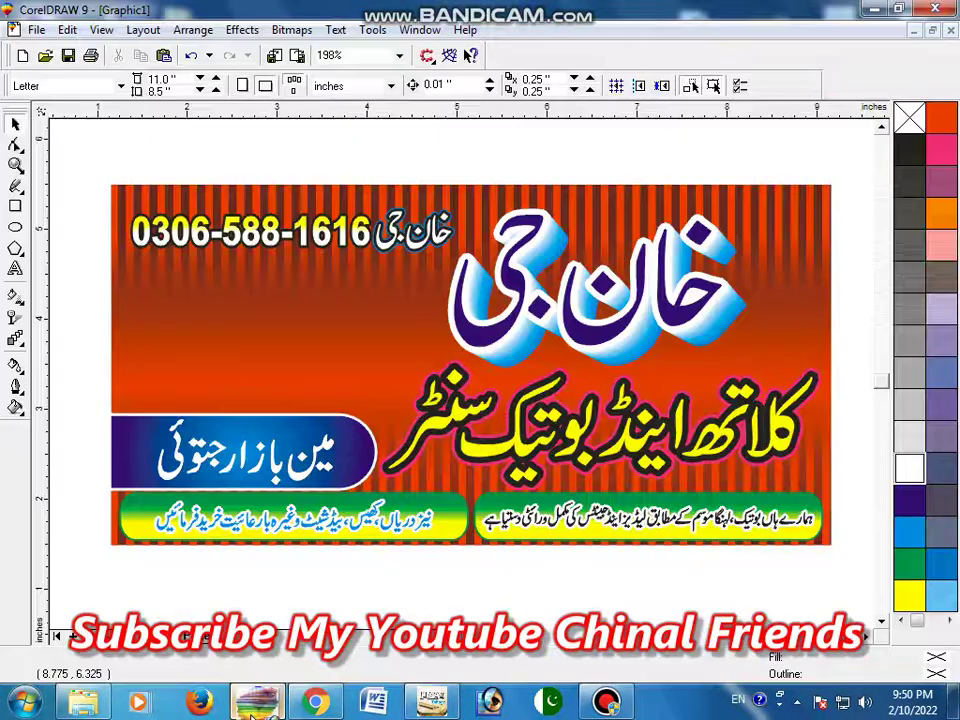
key("ctrl+v")
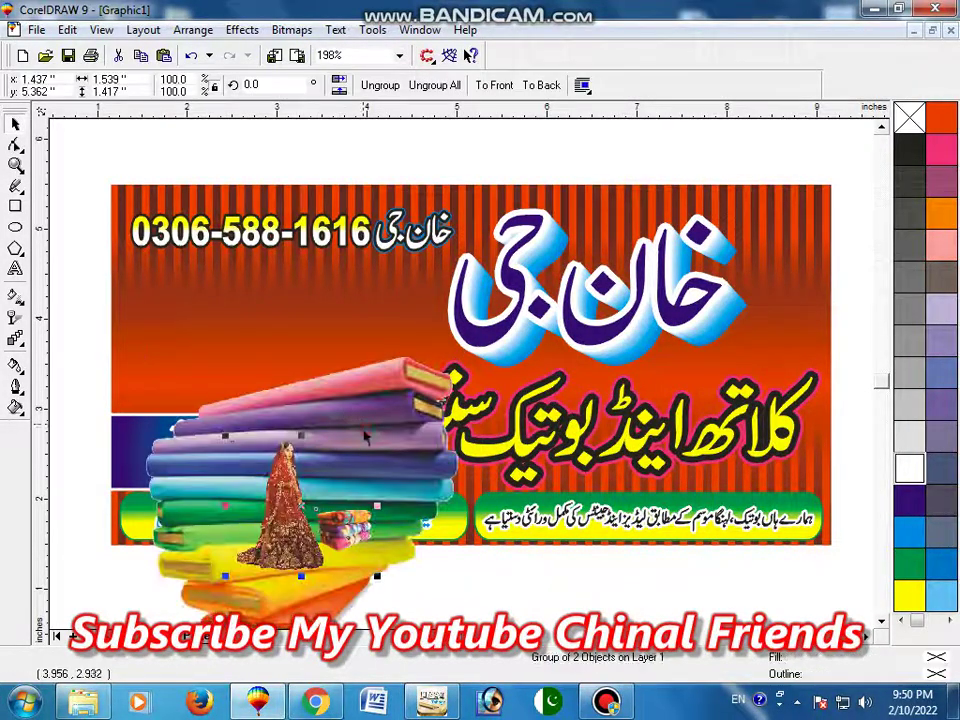
Step: Move and shrink the fabric picture over the banner, and shift the bride group upper left
left_click_drag(366, 437, 344, 305)
mouse_move(423, 238)
left_mouse_down()
mouse_move(265, 370)
mouse_move(342, 317)
left_mouse_up()
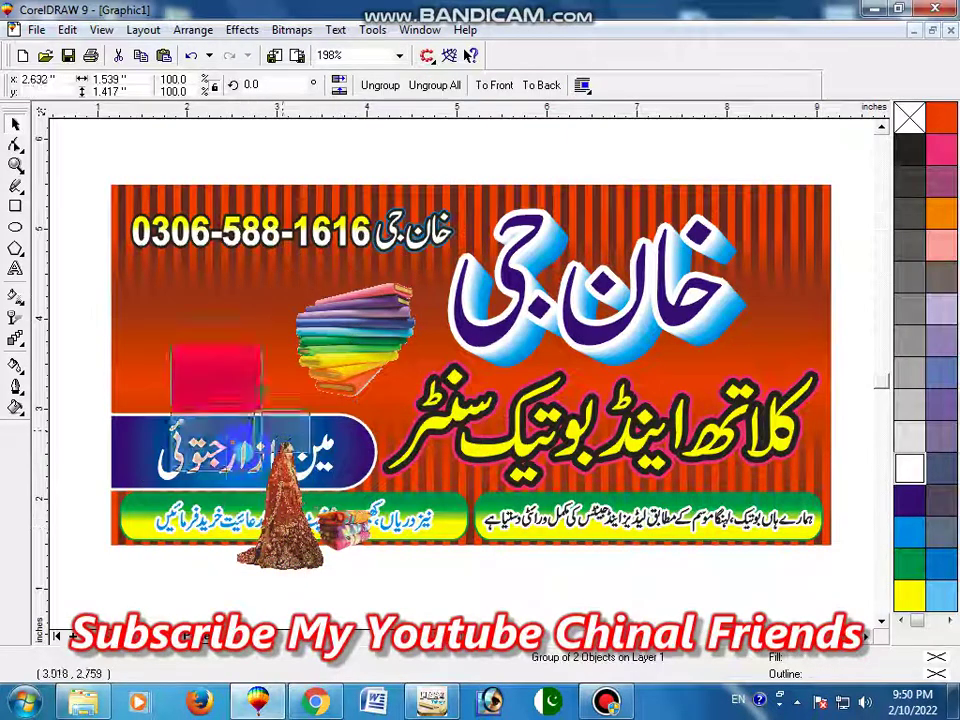
left_click_drag(250, 476, 250, 362)
left_click(15, 165)
left_click_drag(96, 199, 480, 500)
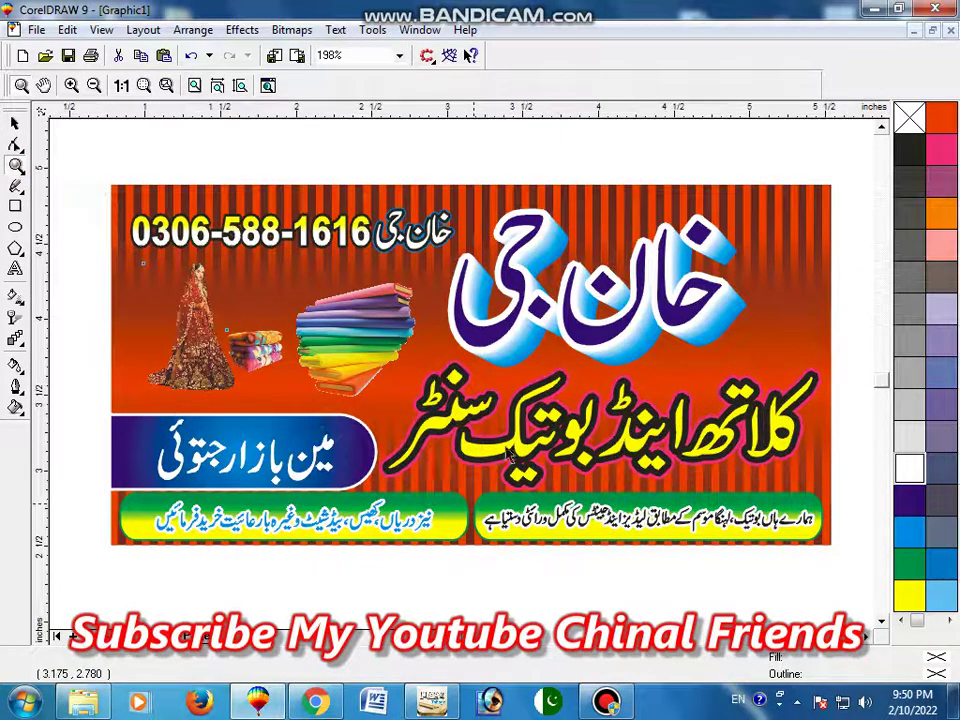
Step: Nudge the bride left, enlarge the patterned fabric stack, and group it with a copy above
left_click(544, 390)
left_click(410, 375)
left_click_drag(410, 375, 372, 370)
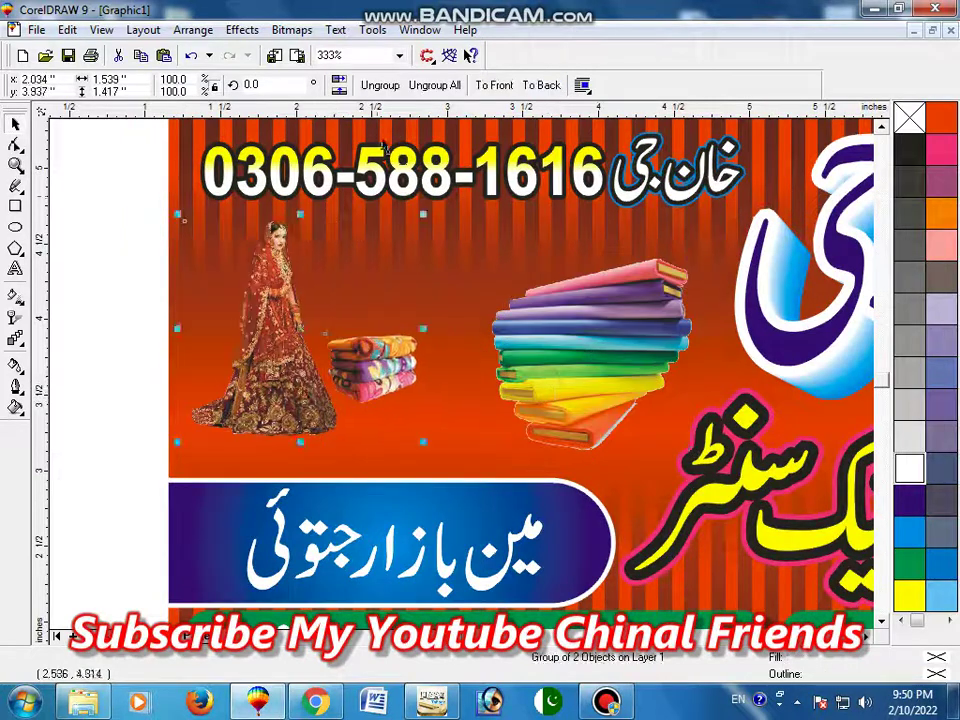
left_click(107, 197)
left_click(385, 378)
left_click_drag(454, 424, 476, 460)
left_click_drag(413, 420, 413, 307)
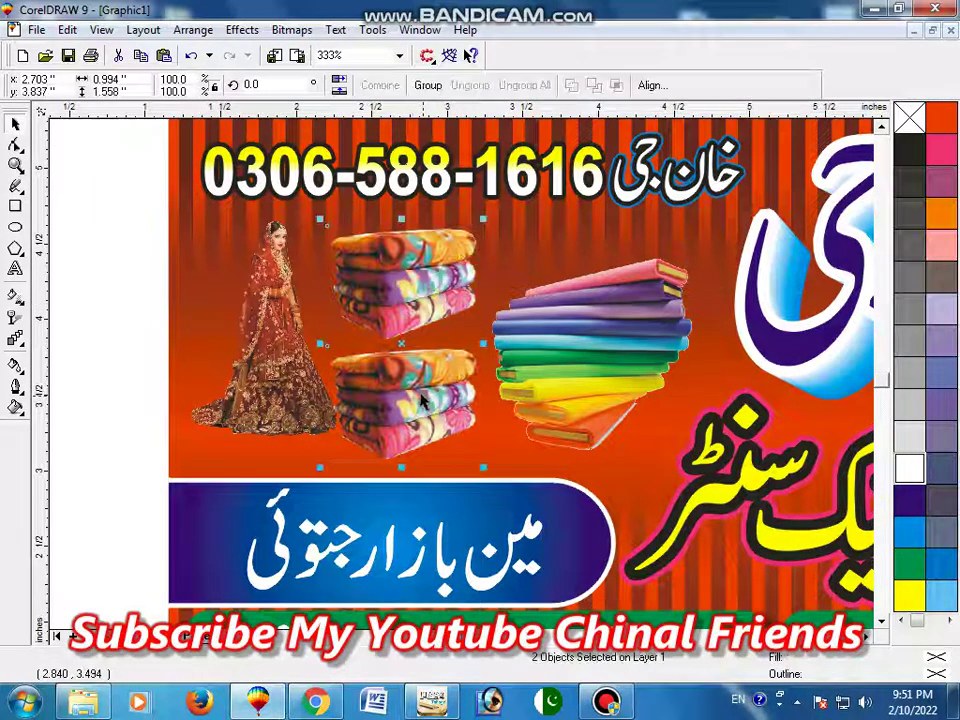
key("ctrl+g")
Step: Align the patterned stacks' and rainbow fabric's vertical centres, then nudge them right
left_click(492, 415, "ctrl")
left_click(418, 358)
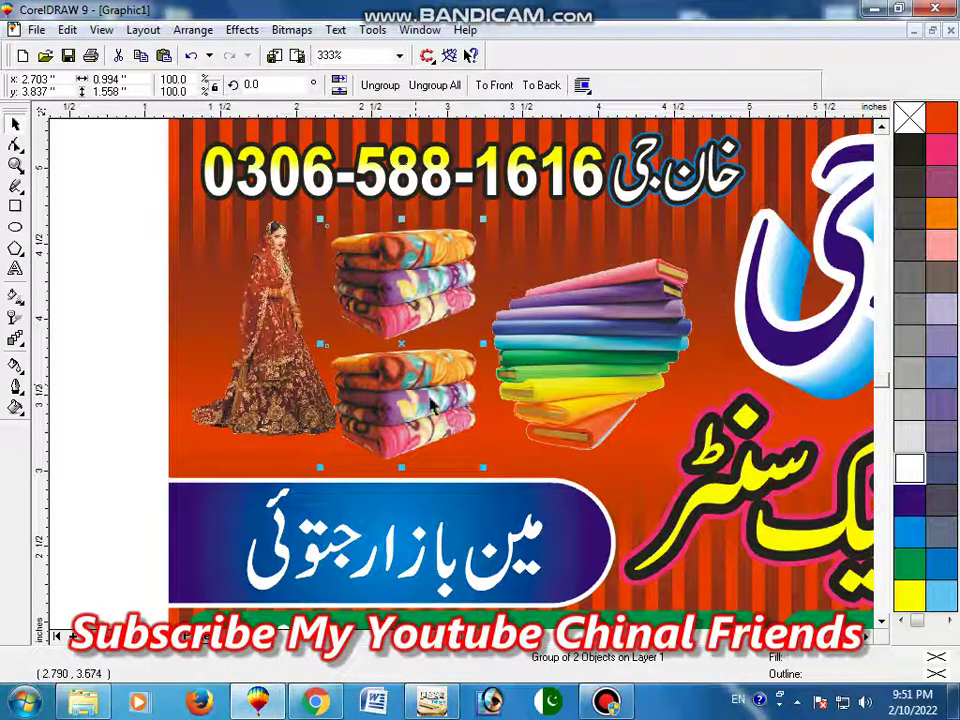
left_click(561, 399, "shift")
key("e")
left_click_drag(571, 395, 591, 395)
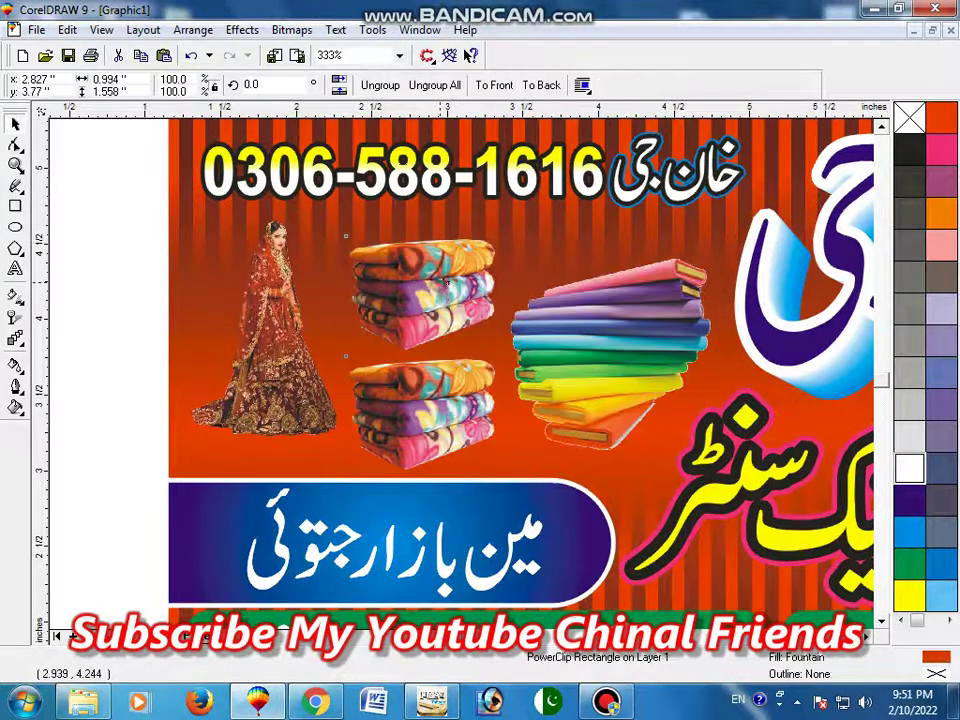
Step: Zoom in on the bride photo to inspect it, then zoom back out
left_click(265, 330)
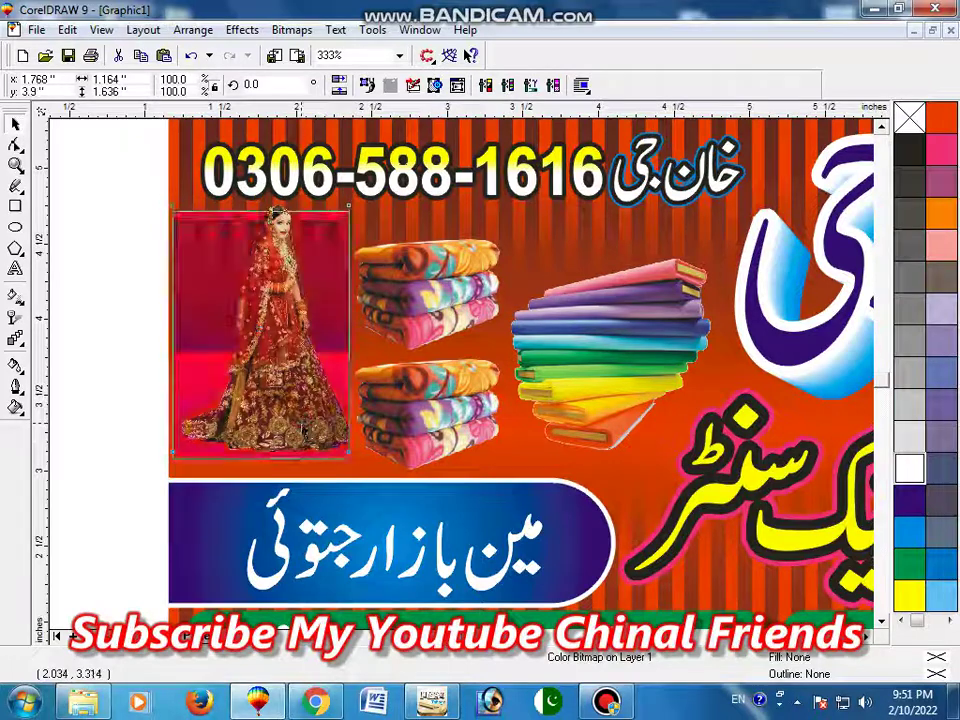
key("F2")
key("shift+F2")
key("F3")
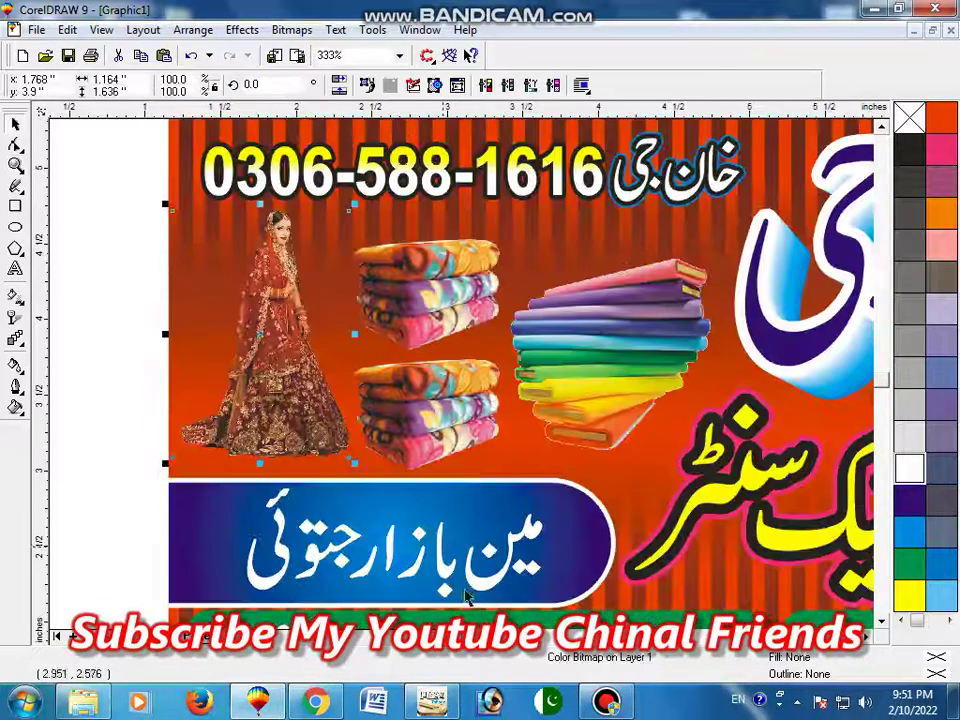
scroll(698, 414, "left", 5)
Step: Move the bride to the blank area and add a drop shadow with opacity 100 and feather 10
left_click_drag(698, 414, 285, 413)
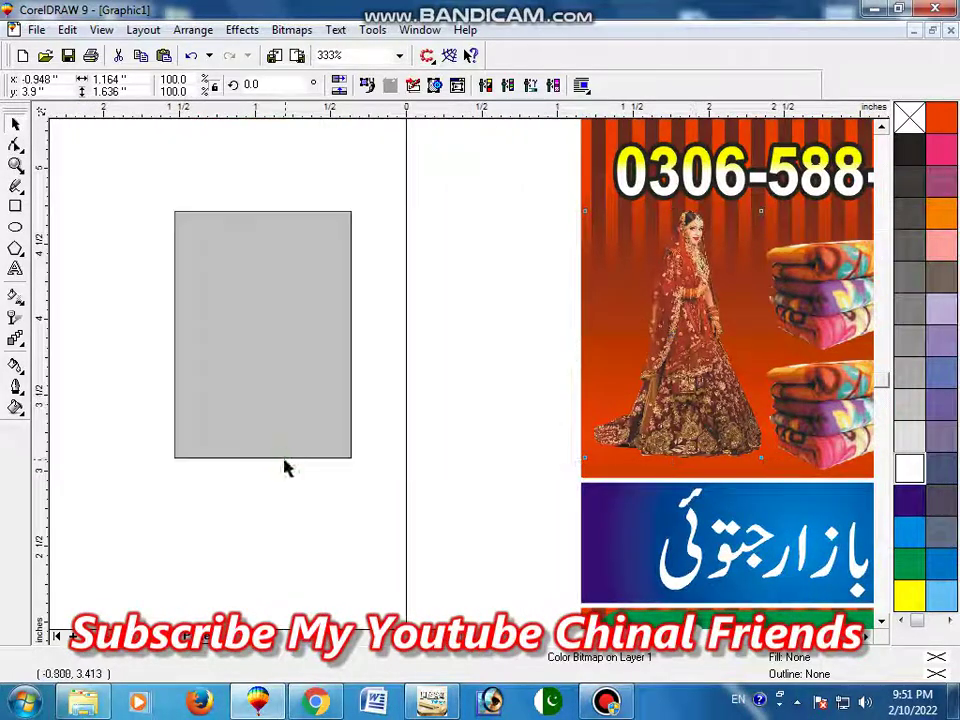
left_click(15, 340)
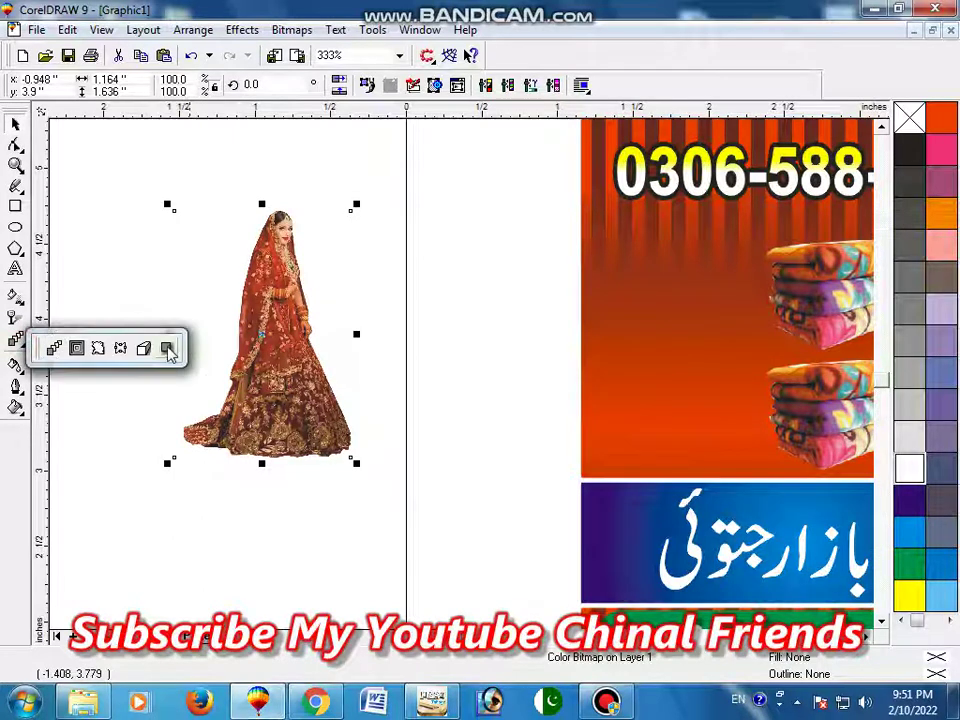
left_click(168, 348)
left_click_drag(261, 335, 302, 338)
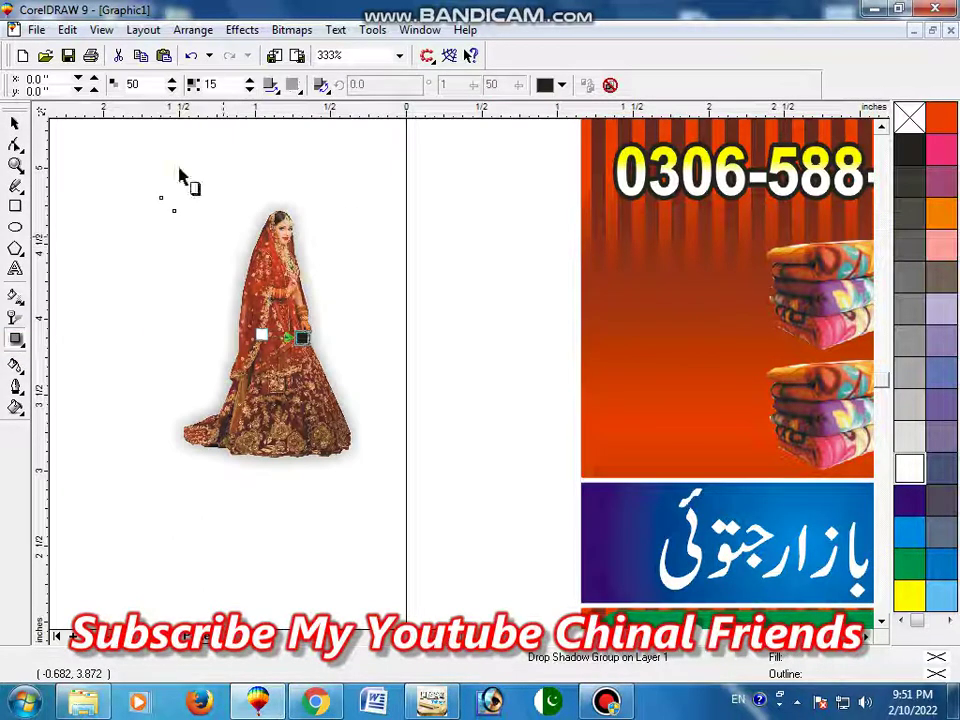
type("100")
key("Return")
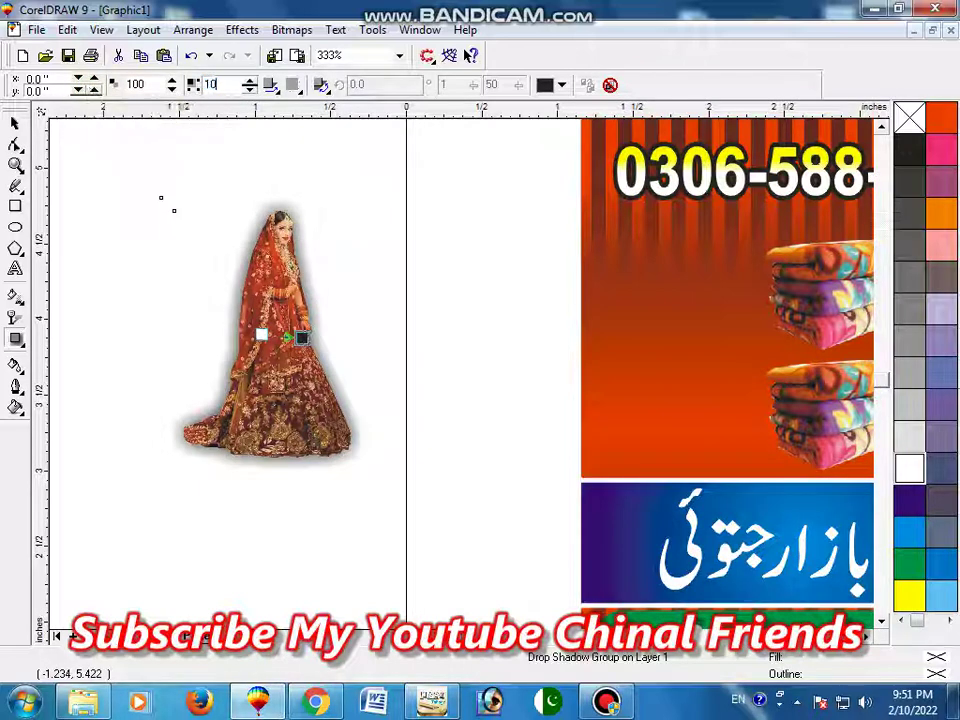
type("10")
key("Return")
Step: Make the bride's shadow feather Outside in white to form a glow
left_click(270, 87)
left_click(281, 201)
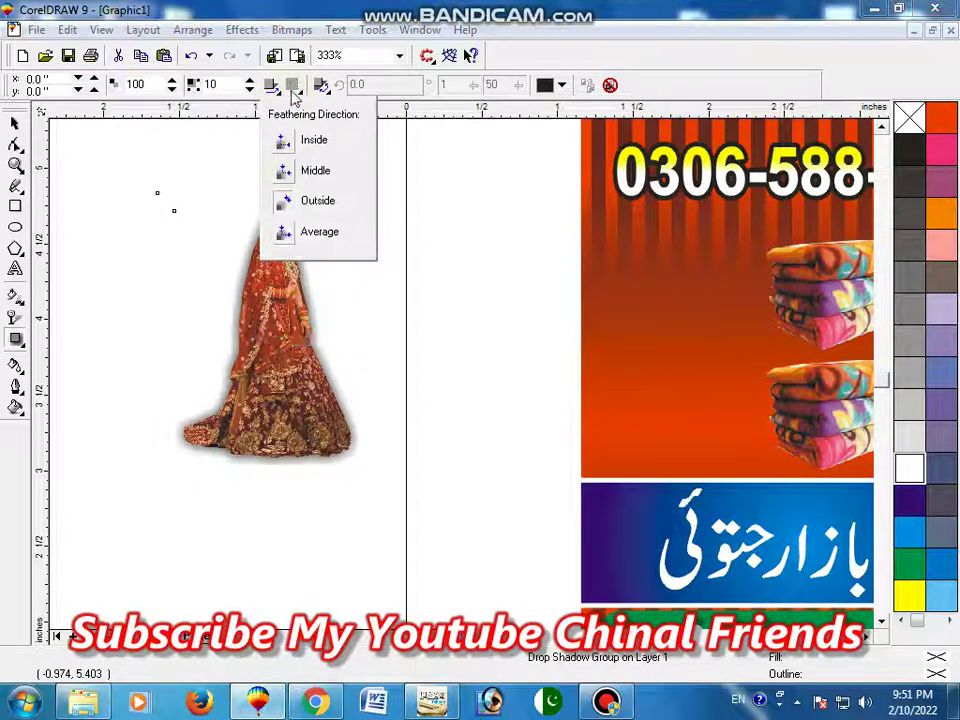
left_click(293, 86)
left_click(557, 87)
left_click(543, 137)
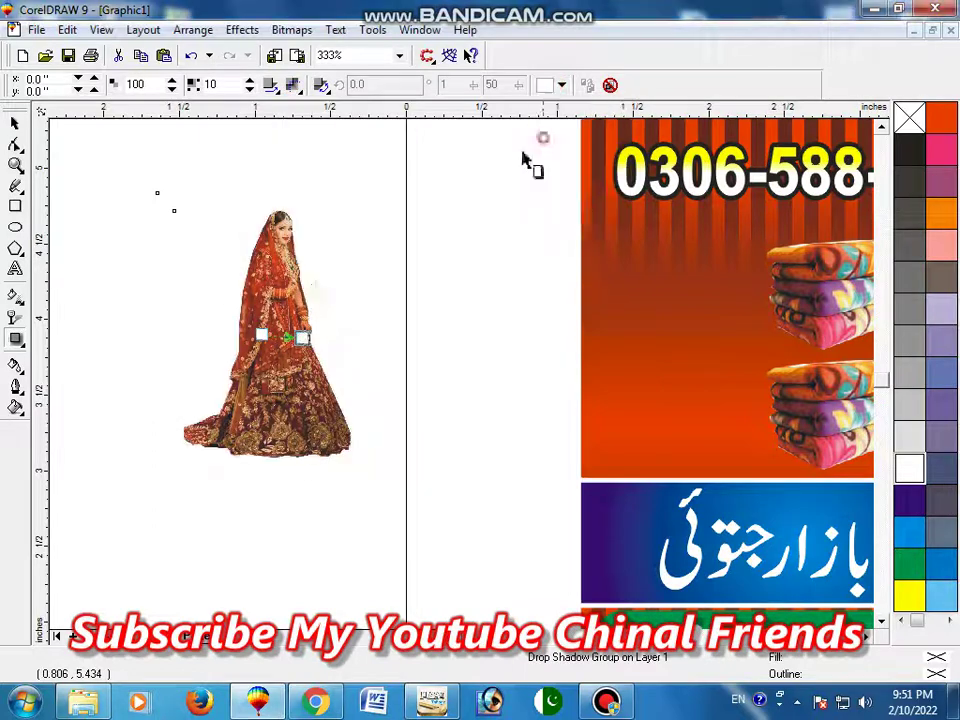
left_click_drag(302, 338, 355, 350)
key("space")
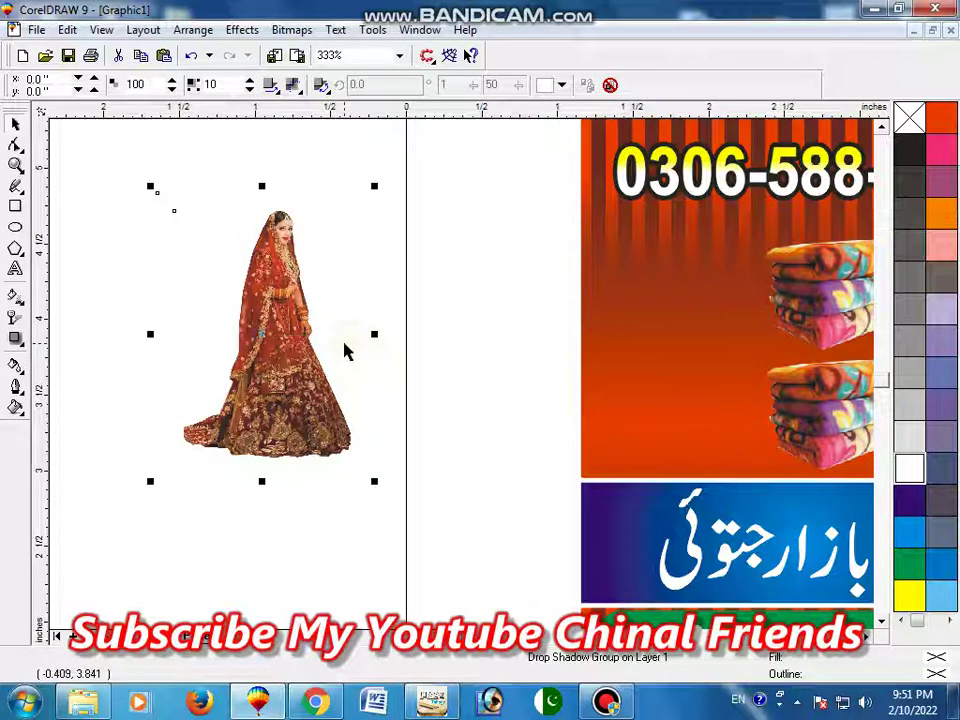
Step: Return the glowing bride into the banner, slightly smaller, and zoom out to the banner
left_click_drag(289, 411, 683, 407)
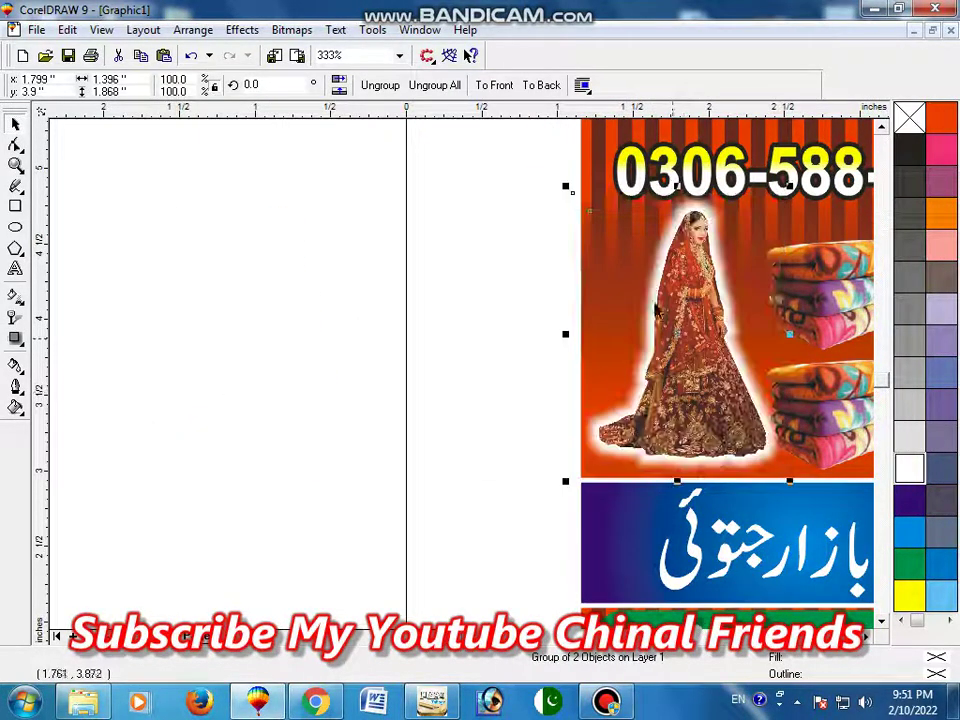
left_click_drag(566, 188, 578, 204)
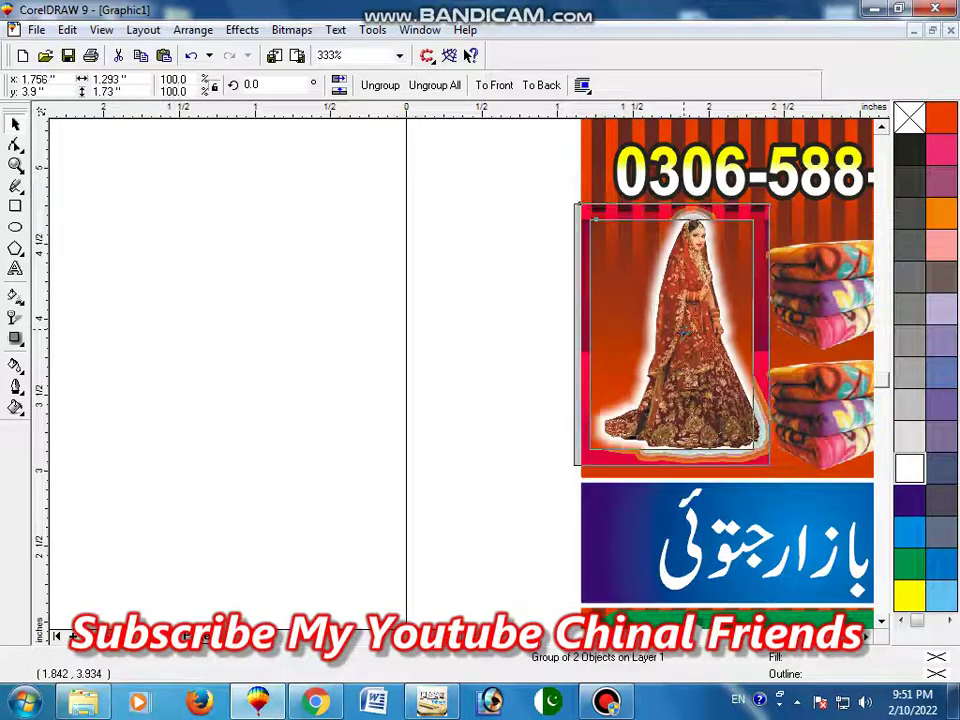
key("Escape")
left_click(15, 165)
right_click(114, 171)
Step: Move the fabric photo group above the banner and zoom in on it
key("space")
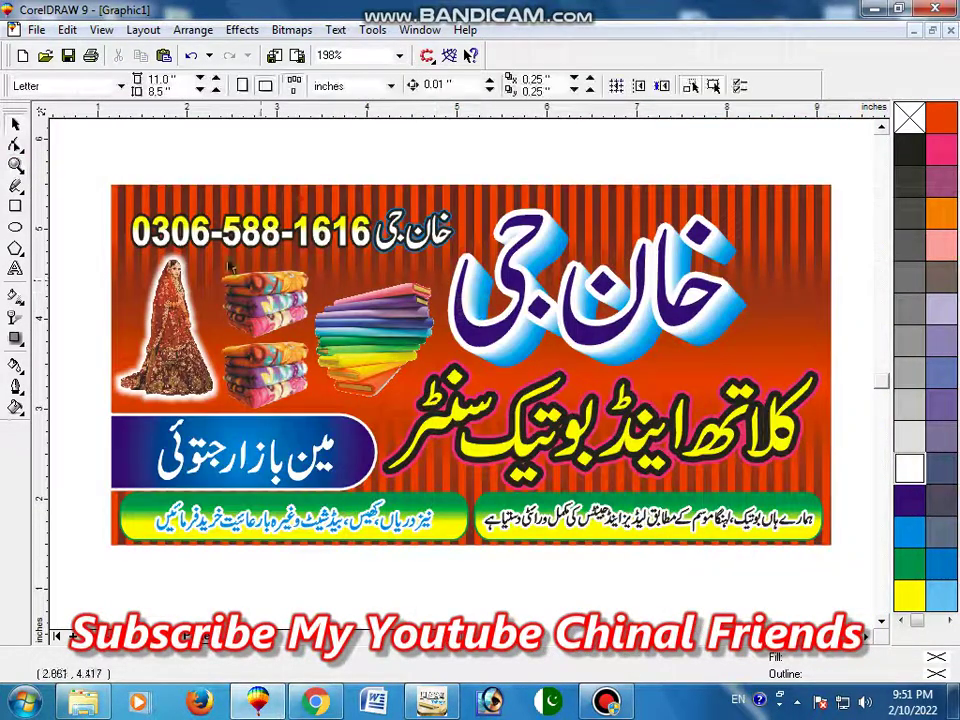
left_click(407, 359)
key("shift+F4")
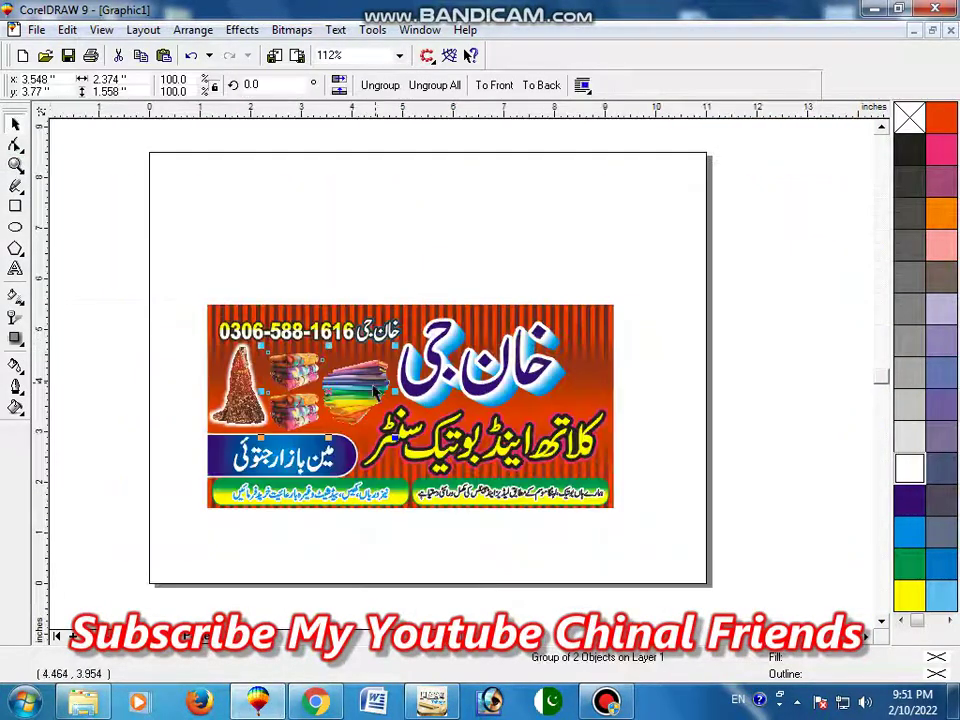
left_click_drag(375, 390, 375, 250)
key("F2")
left_click_drag(212, 170, 451, 314)
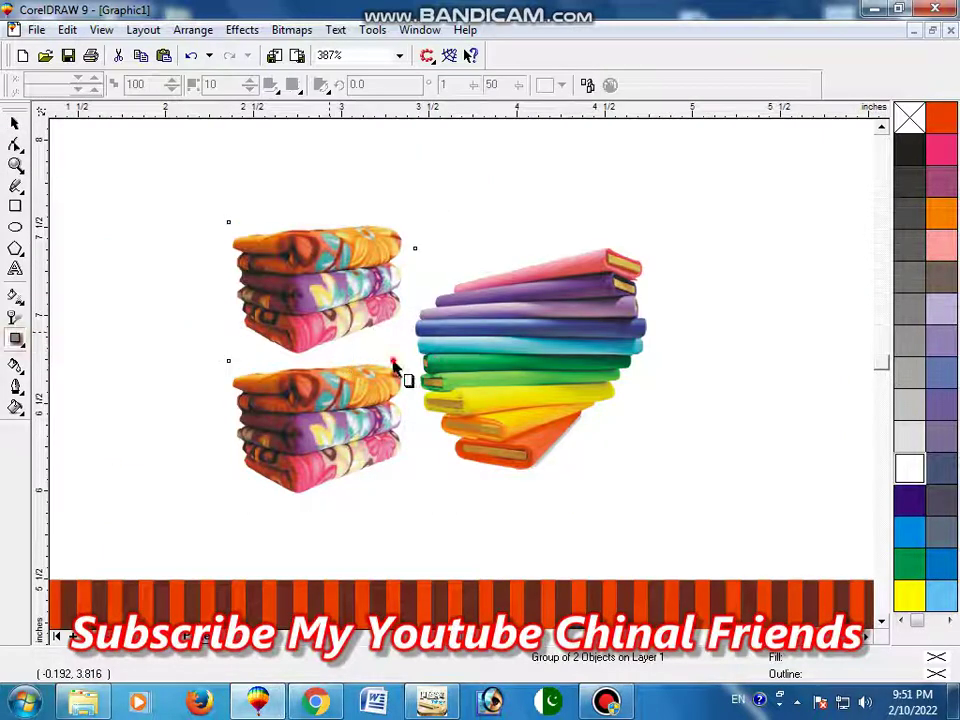
Step: Add a drop shadow to the fabric photos with opacity 100 and feather 5
left_click_drag(395, 368, 416, 368)
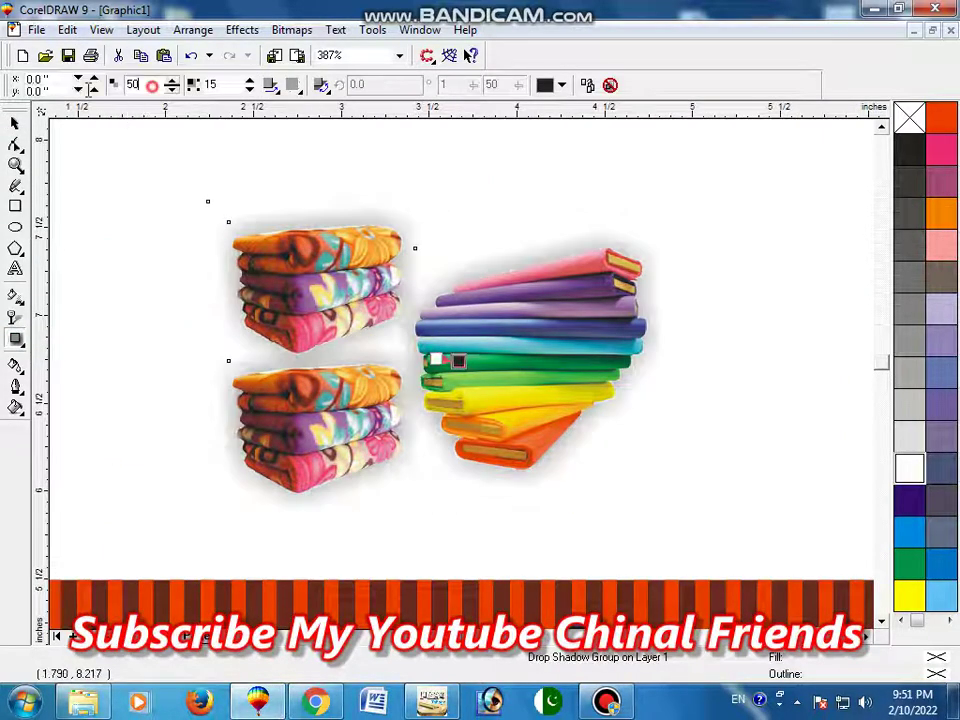
key("Return")
type("0")
key("Return")
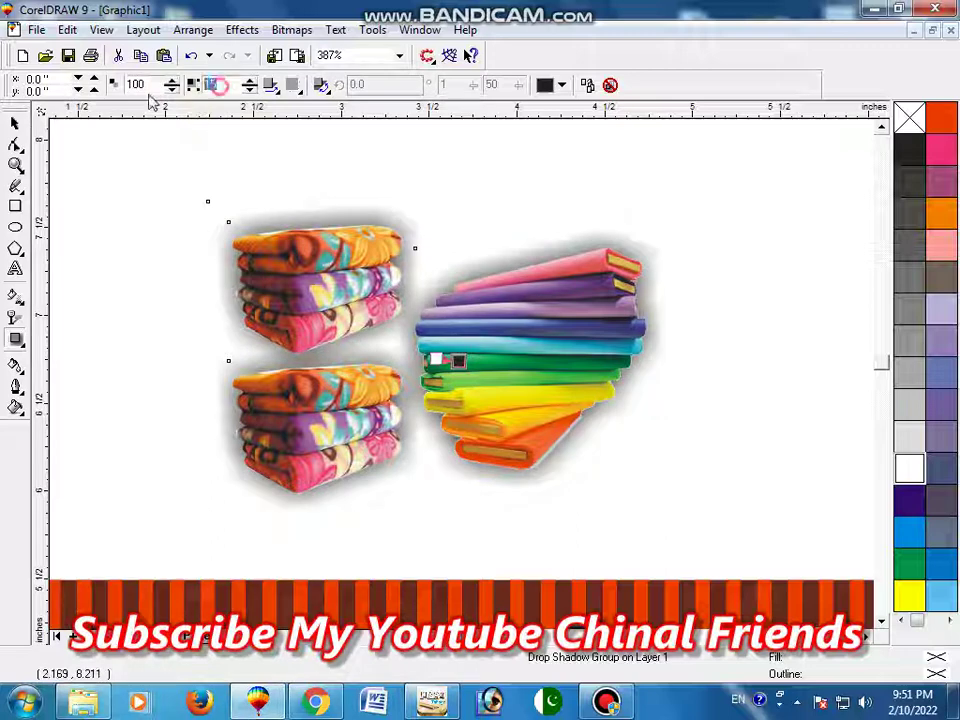
type("5")
key("Return")
Step: Make the fabric shadow feather Outside in white, then zoom out to the whole page
left_click(271, 84)
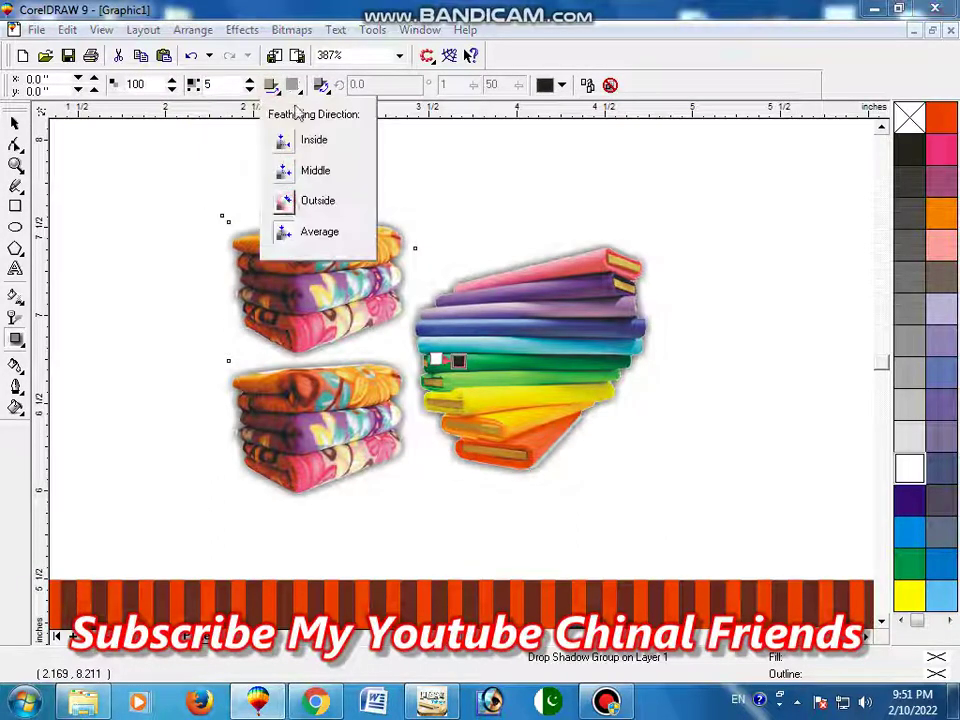
left_click(317, 200)
left_click(291, 84)
left_click(561, 84)
left_click(560, 115)
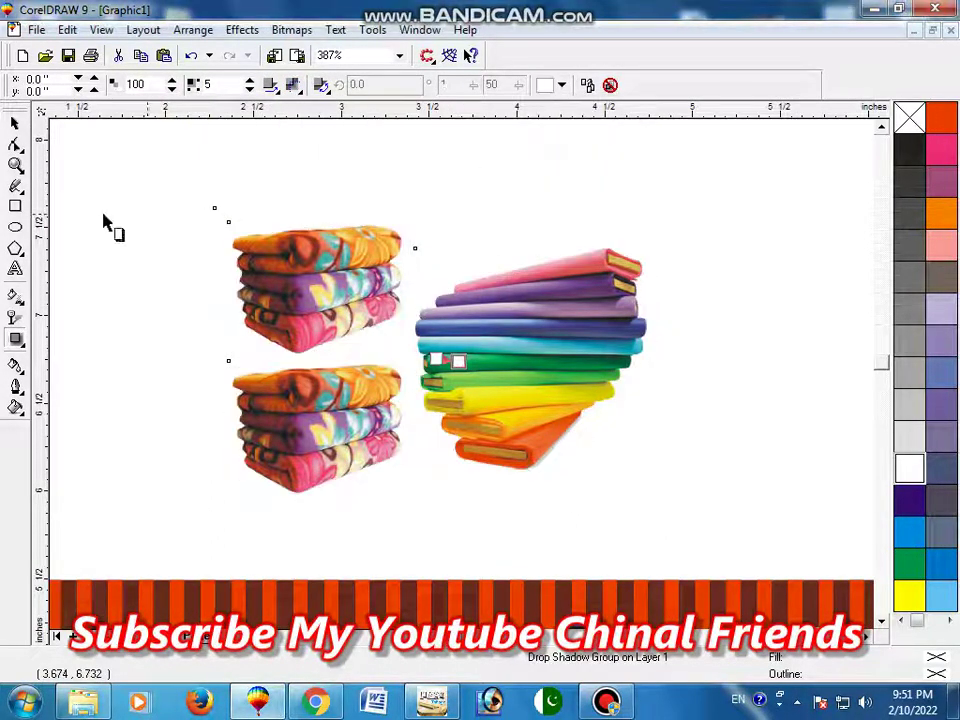
key("space")
key("F2")
key("shift+F4")
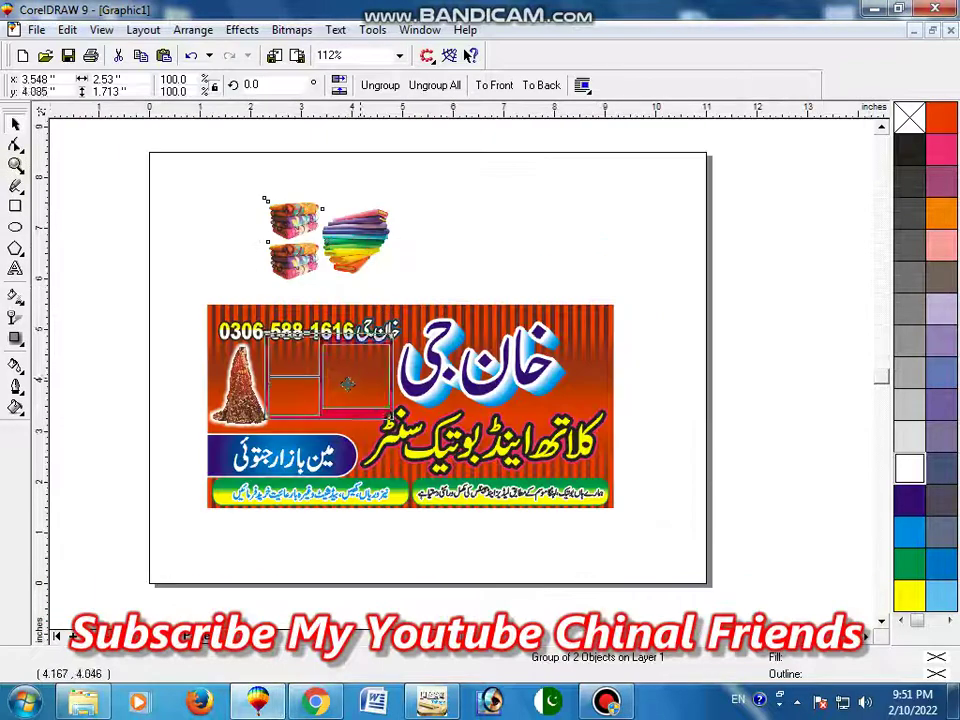
Step: Put the glowing fabric photos back into the banner beside the bride
left_click_drag(330, 240, 330, 380)
left_click(274, 285)
key("F2")
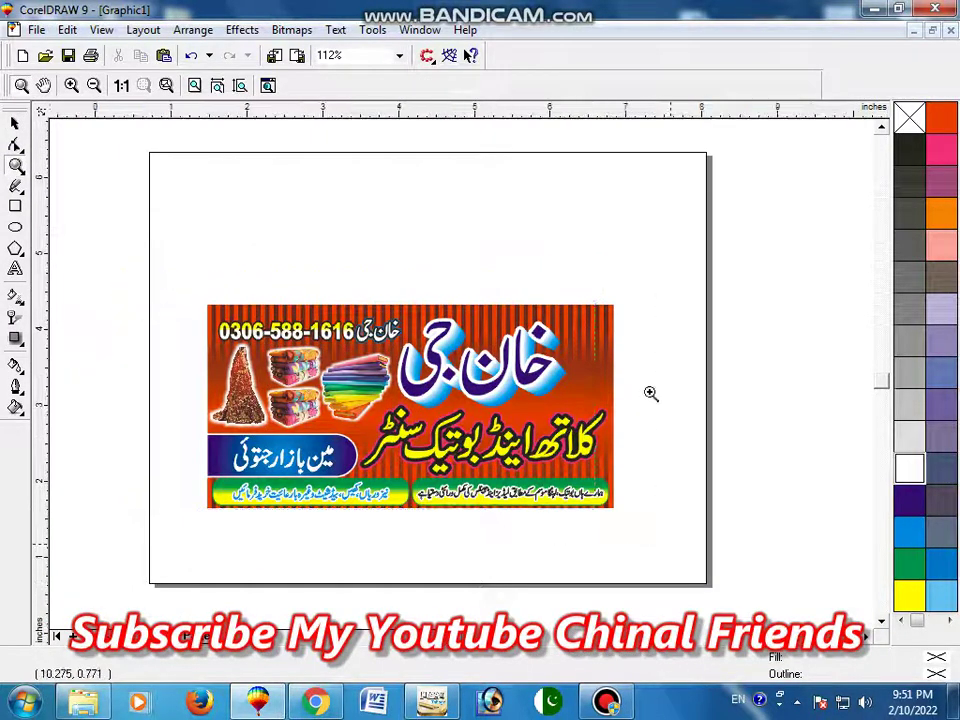
left_click_drag(650, 393, 140, 423)
key("space")
Step: Marquee-select the whole banner, zoom to 206%, and start saving the drawing
left_click_drag(822, 168, 160, 540)
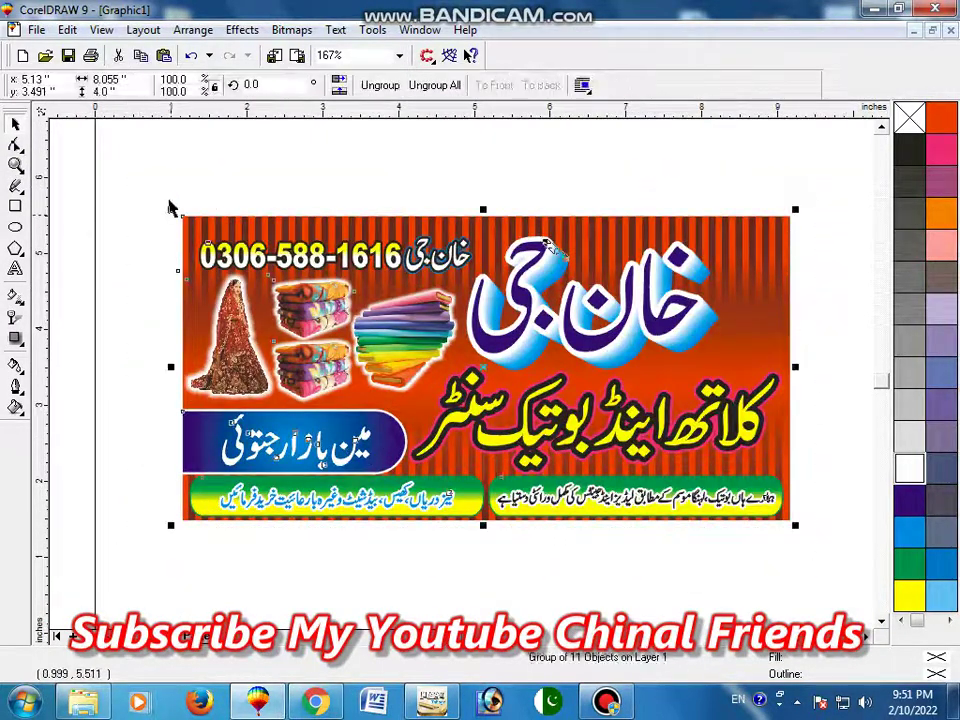
key("F2")
left_click_drag(150, 189, 823, 544)
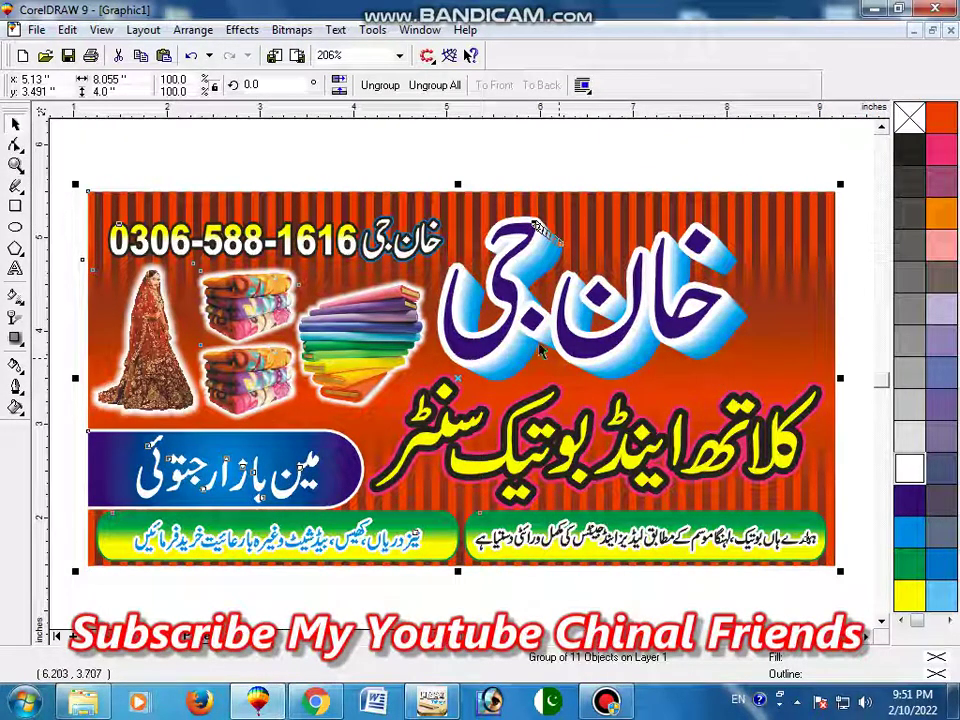
key("ctrl+s")
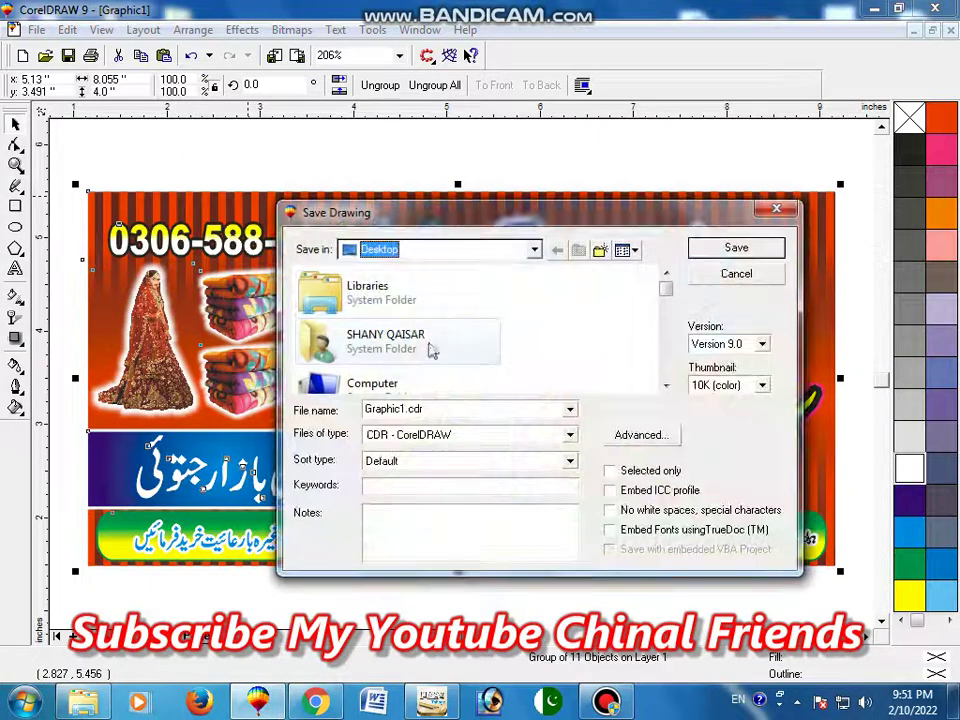
Step: Save the banner to the Desktop as the CDR file 'khan g'
left_click(417, 250)
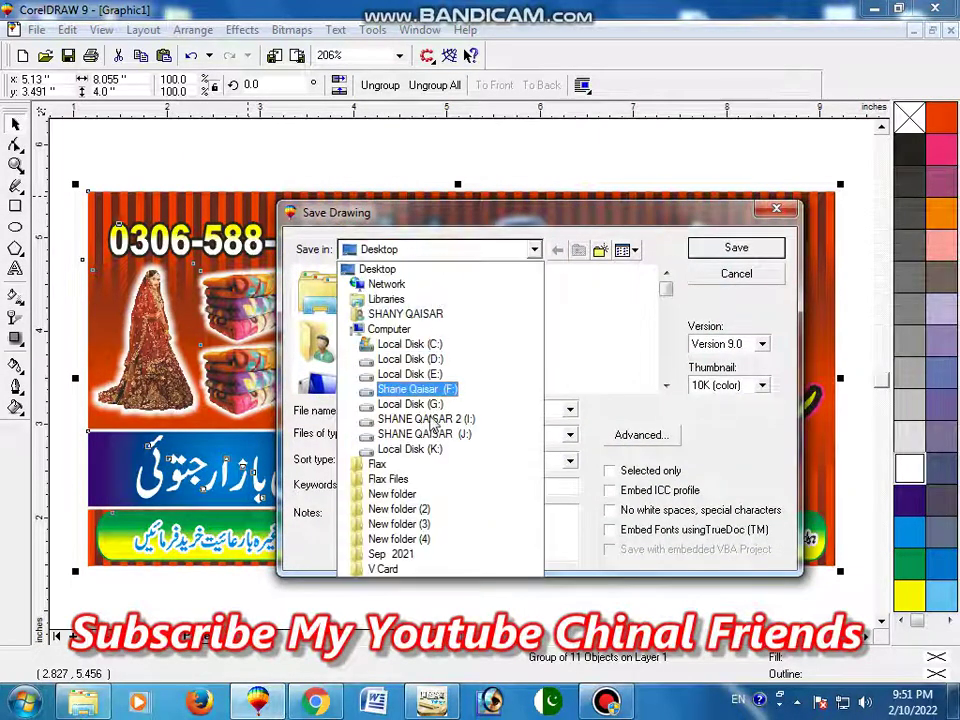
left_click(418, 265)
left_click(405, 264)
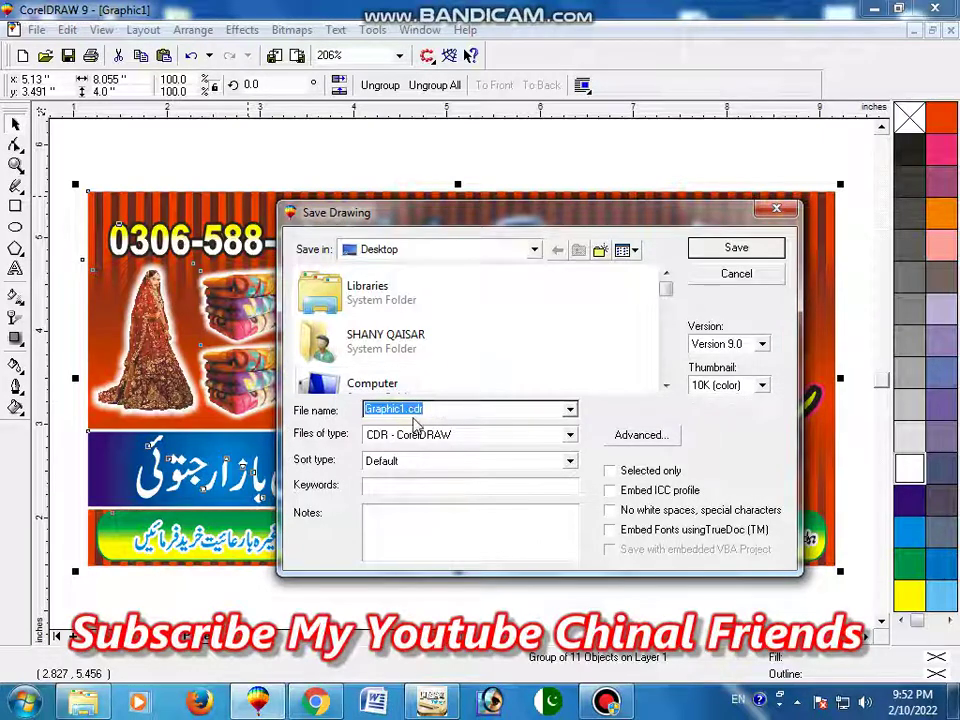
double_click(462, 409)
type("an g")
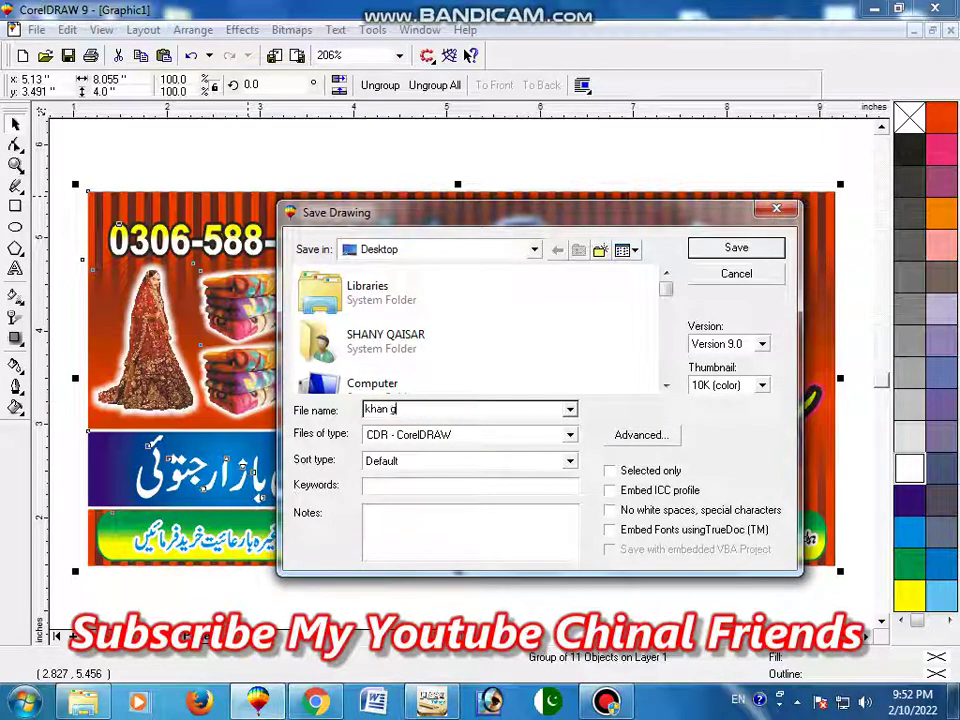
left_click(707, 247)
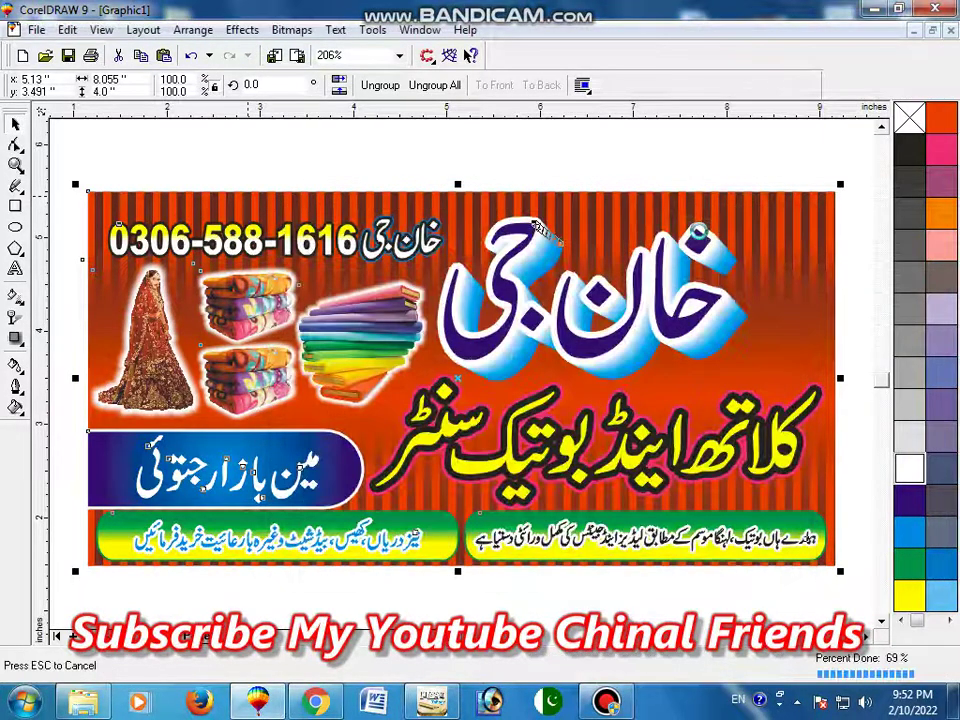